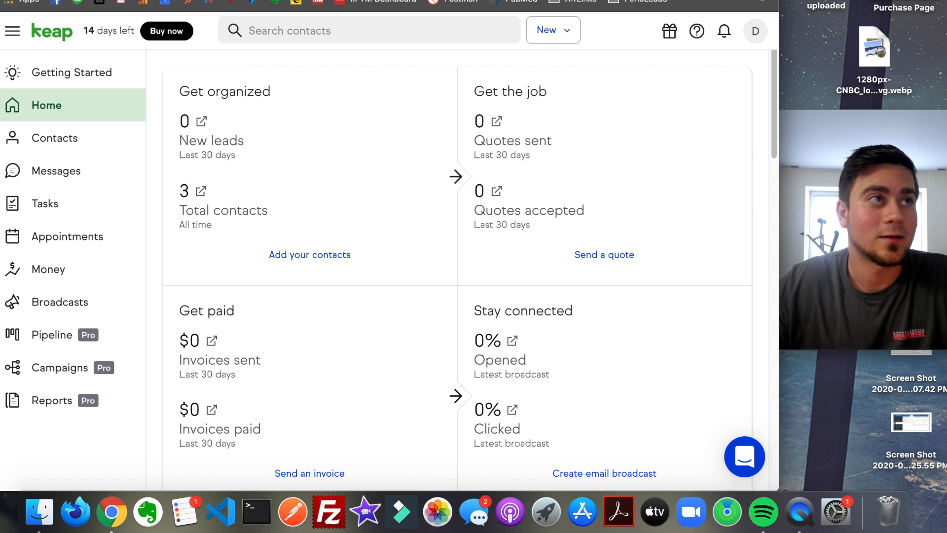
- Look through Keap's public landing page, from the headline down to the feature and client-data sections
left_click_drag(1, 148, 568, 0)
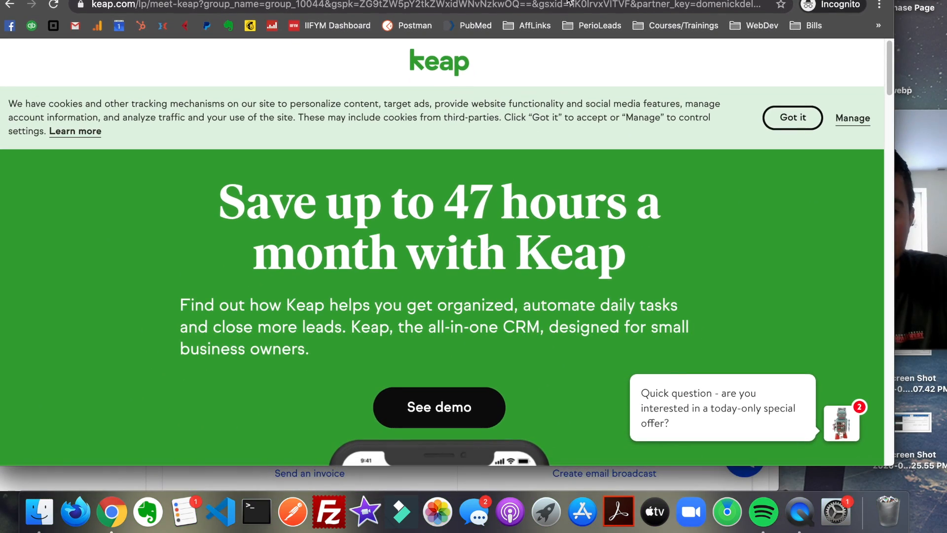
scroll(540, 134, "down", 7)
scroll(539, 143, "up", 7)
scroll(538, 152, "down", 1)
scroll(535, 187, "down", 15)
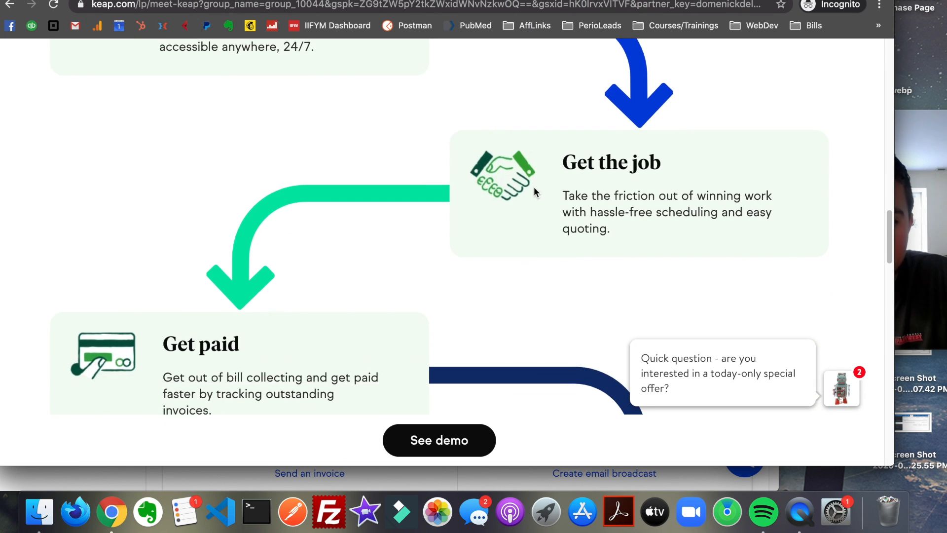
scroll(534, 189, "down", 15)
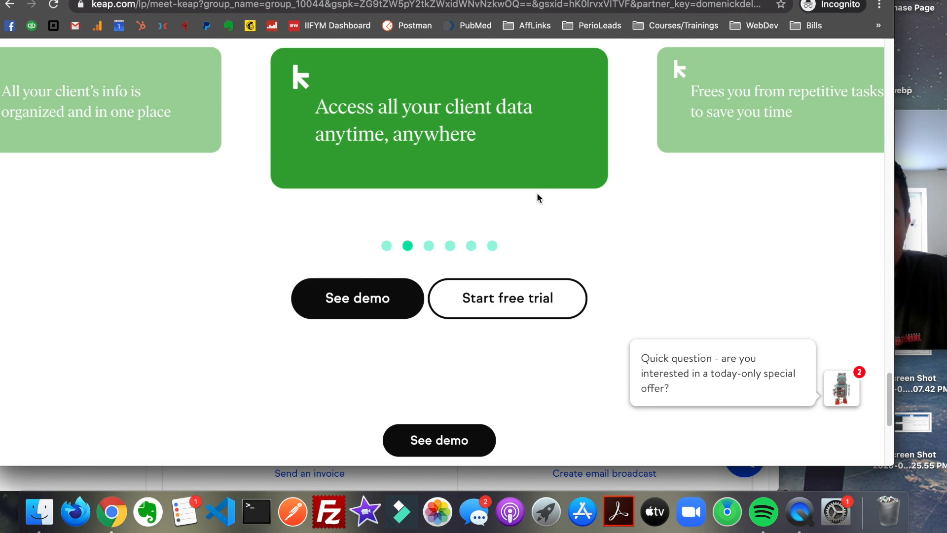
left_click(511, 296)
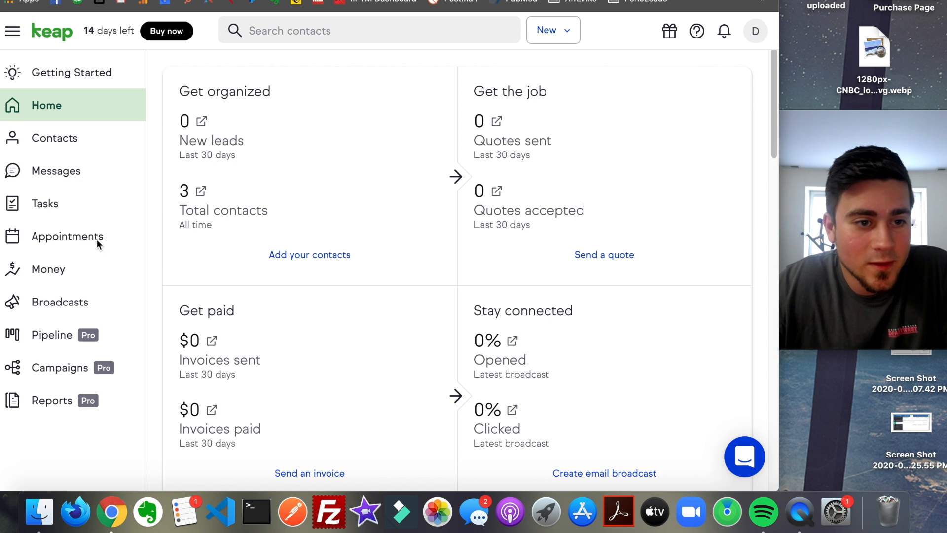
- View the account's messages and its appointments calendar
left_click(96, 170)
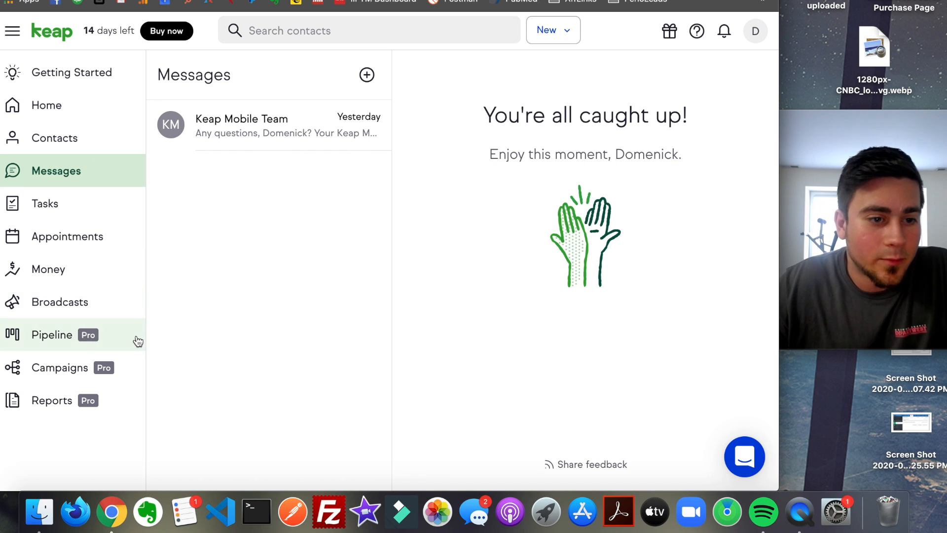
left_click(92, 237)
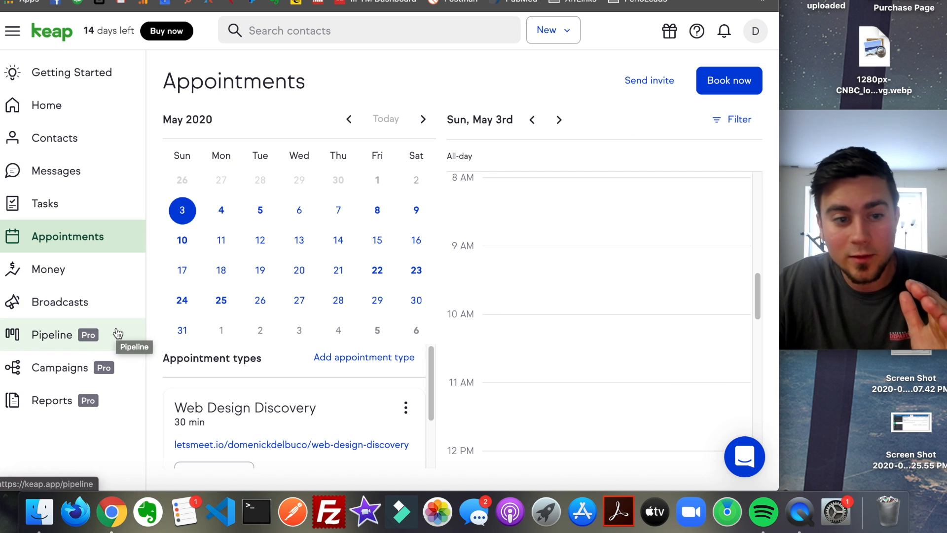
- Start building a new campaign from scratch and name it "Test Campaign For Youtube"
left_click(108, 371)
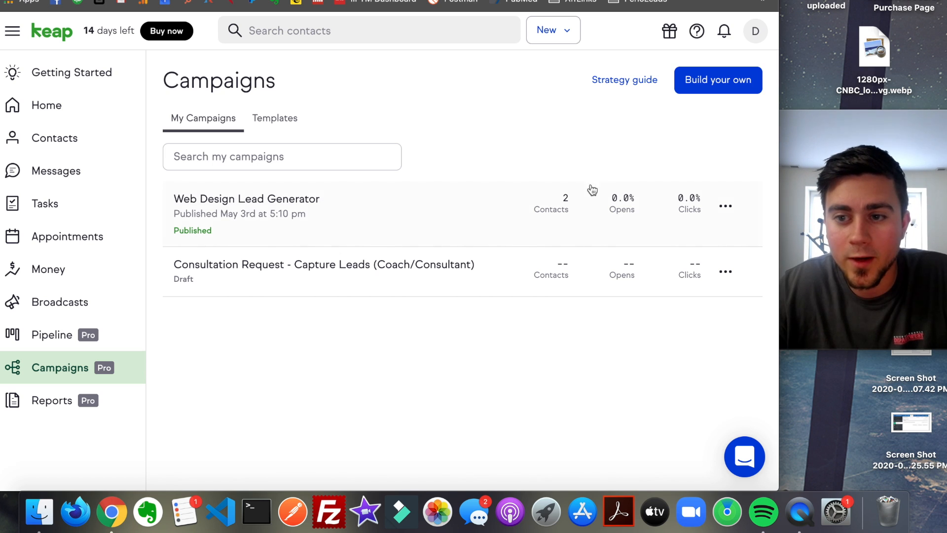
left_click(715, 87)
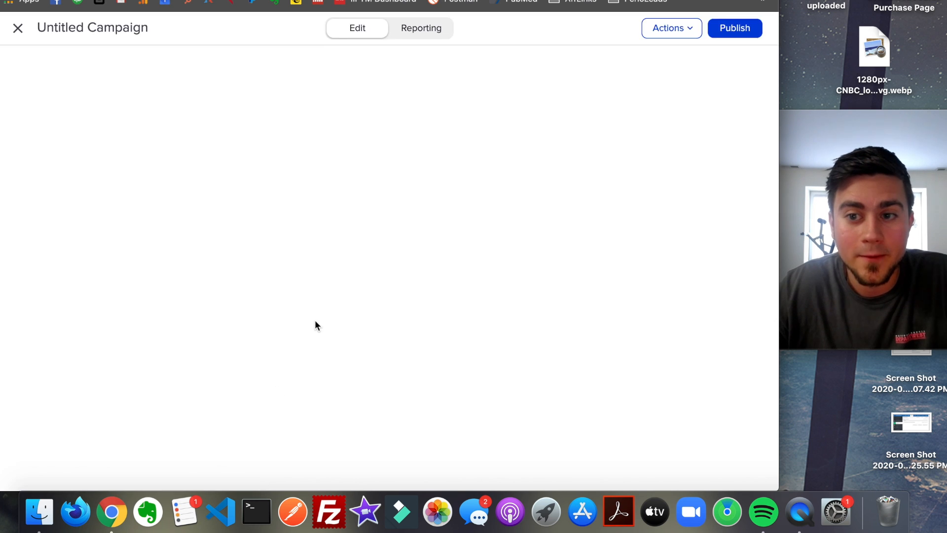
type("Tes")
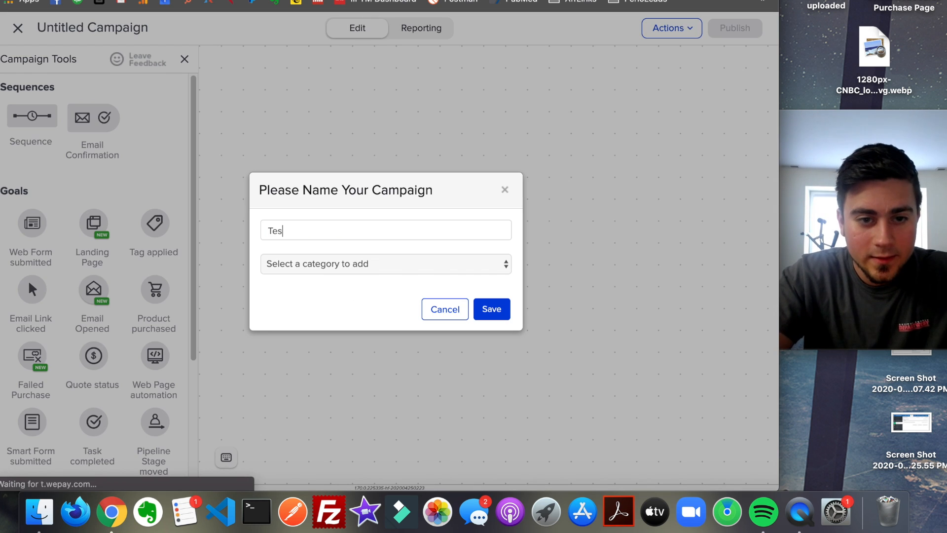
type("t Campaign ")
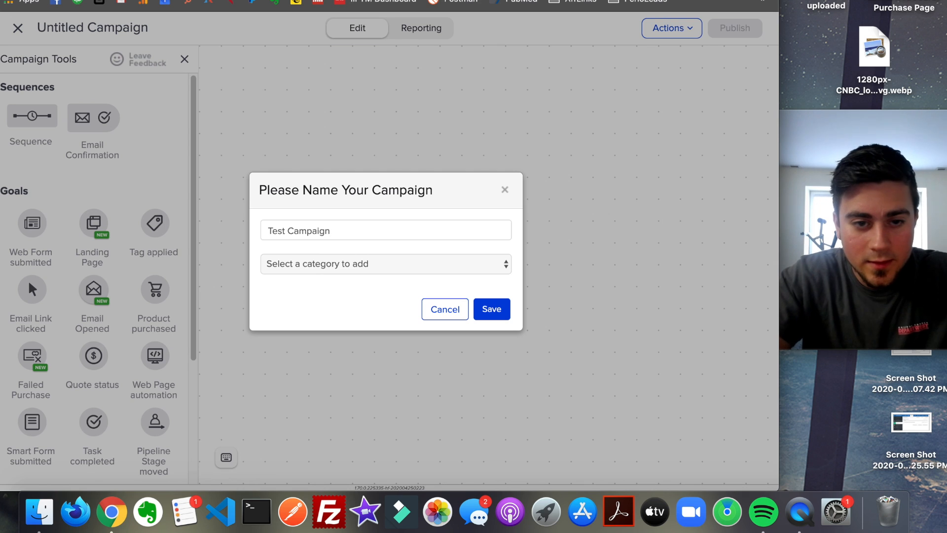
type("For Youtube")
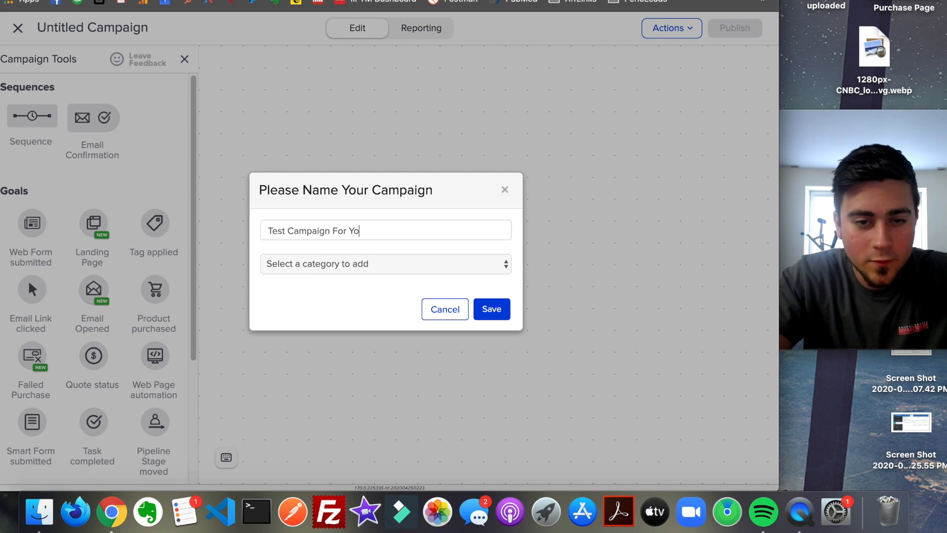
- Add a new category named "Test" to the campaign and save its name and category
left_click(450, 271)
left_click(438, 276)
left_click(415, 280)
type("Test")
left_click(493, 277)
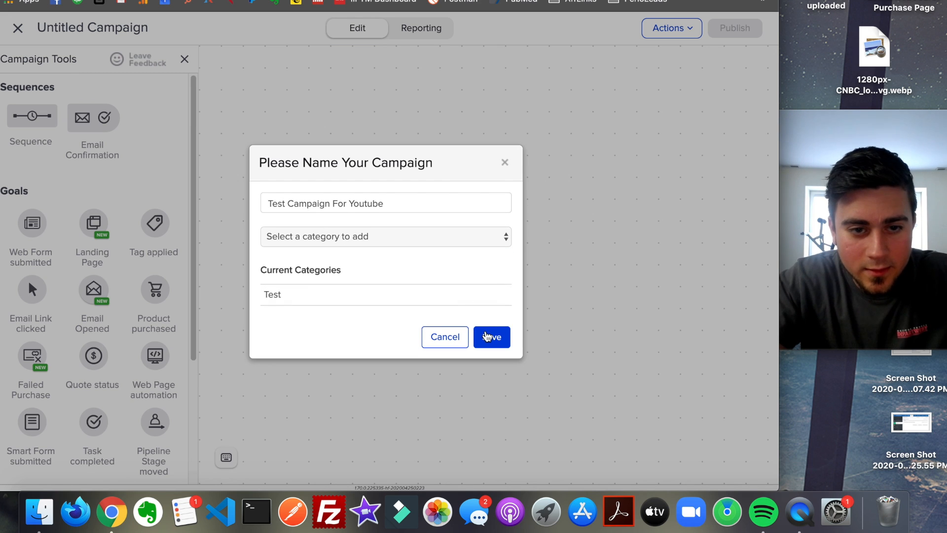
left_click(486, 337)
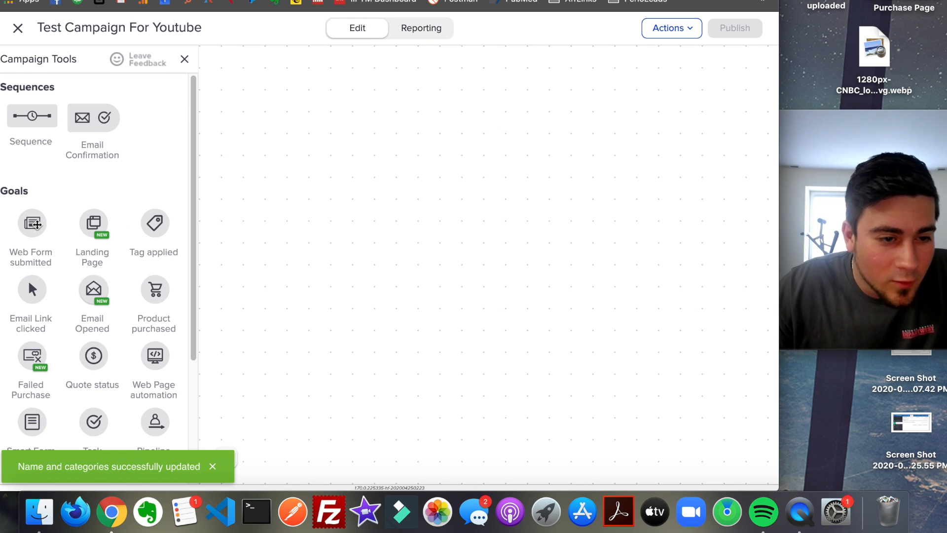
- Place a Landing Page goal on the campaign canvas and connect it to a new Sequence beside it
left_click_drag(95, 227, 385, 194)
left_click(440, 322)
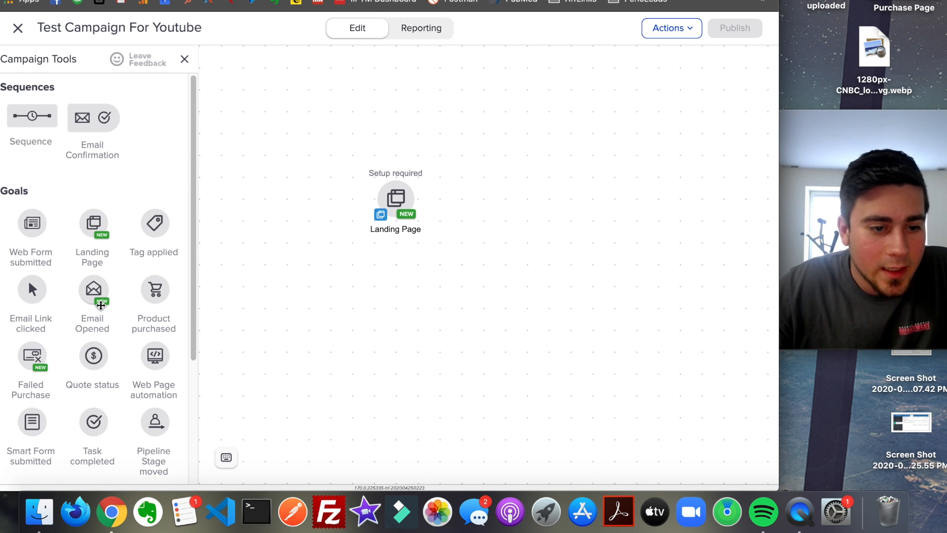
scroll(97, 333, "down", 2)
scroll(96, 333, "up", 2)
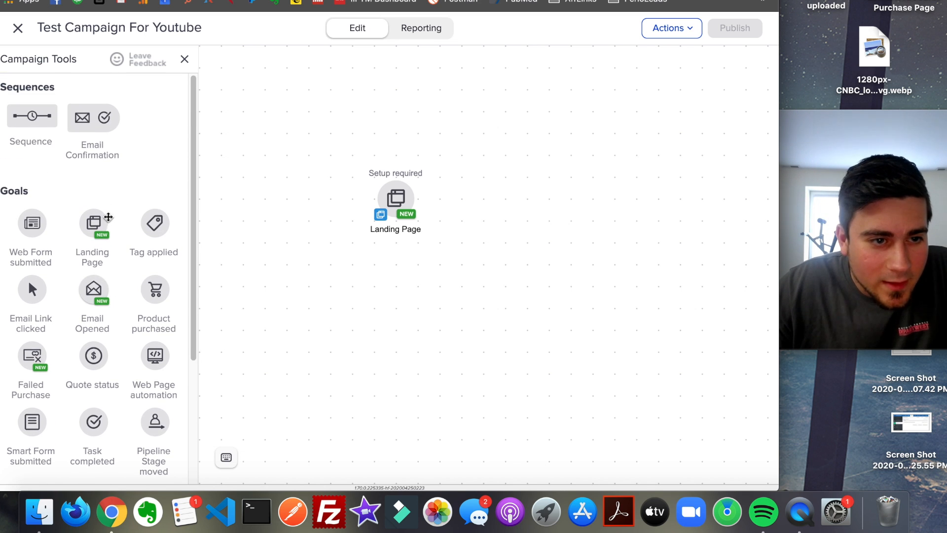
mouse_move(35, 124)
left_mouse_down()
mouse_move(345, 192)
mouse_move(493, 195)
left_mouse_up()
left_click(484, 273)
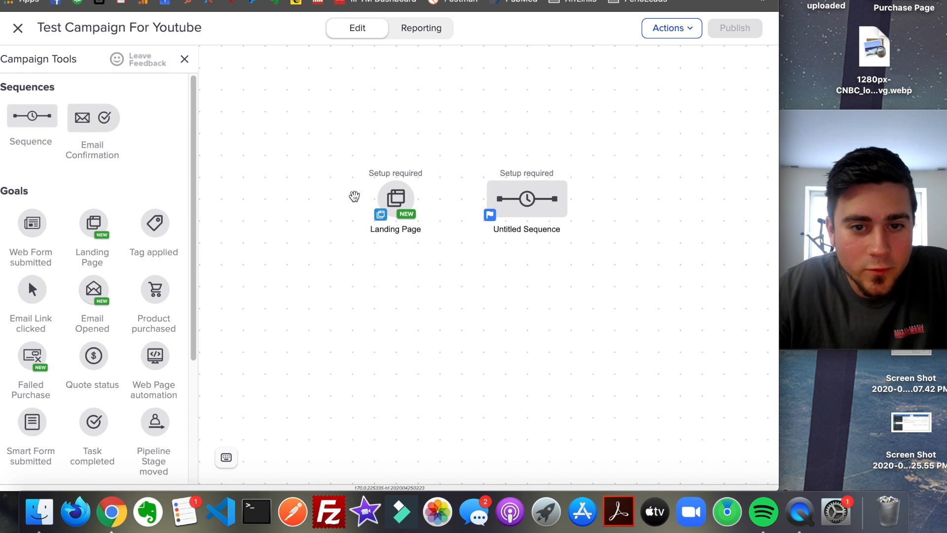
left_click_drag(417, 200, 476, 203)
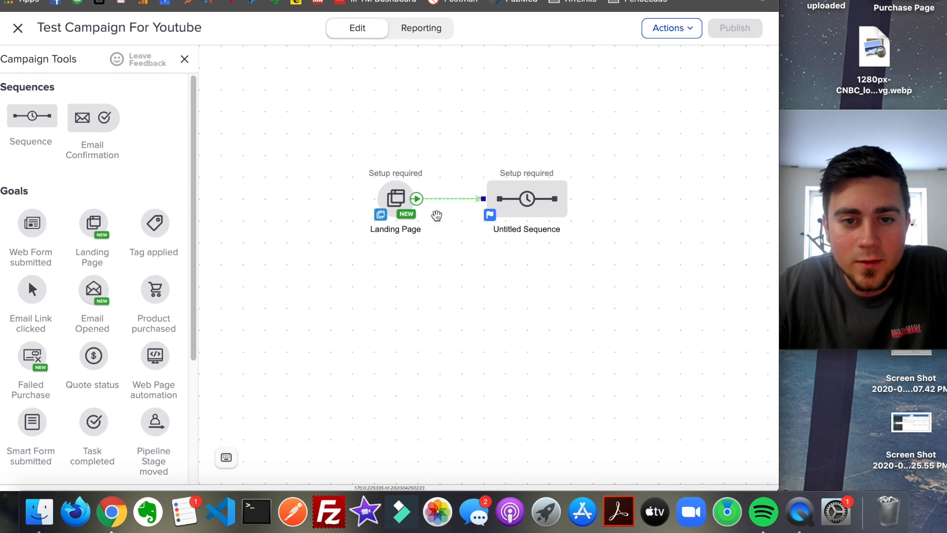
- Inside the untitled sequence, add a Create Task step after Start and name it "Tell me to call the lead!"
double_click(536, 214)
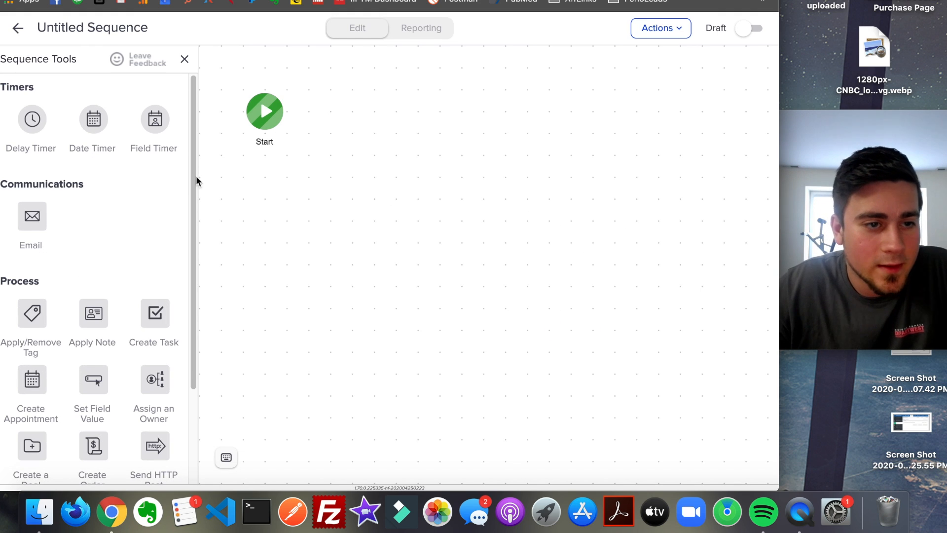
scroll(95, 241, "down", 2)
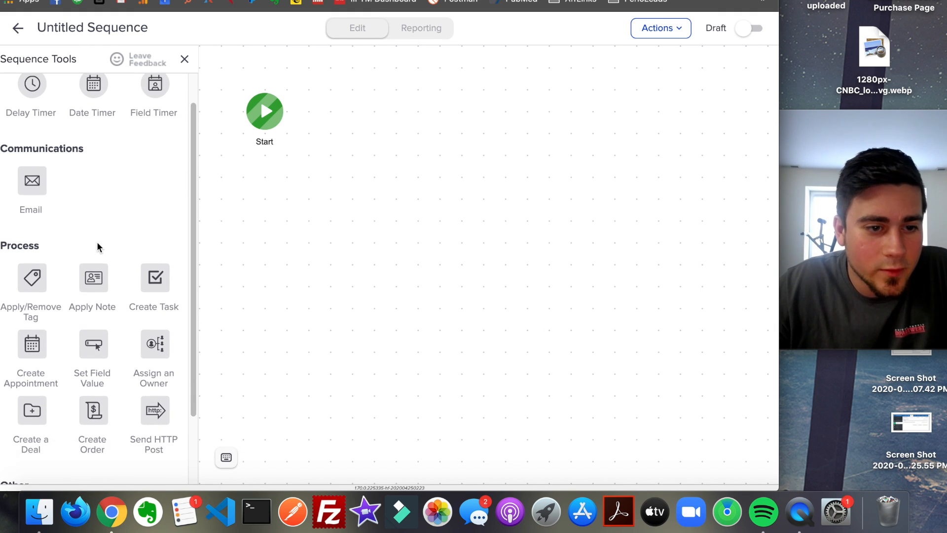
left_click_drag(157, 272, 349, 118)
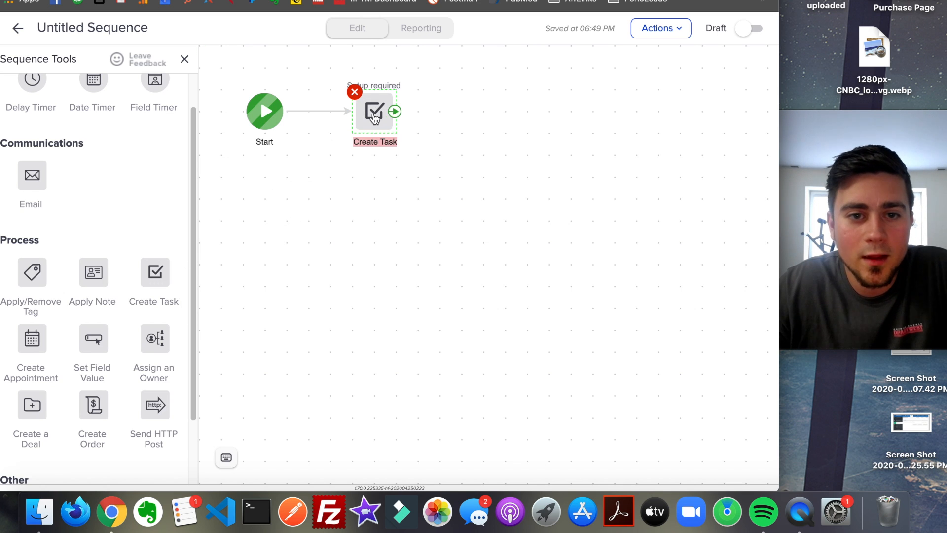
type("Tell me to call the lead!")
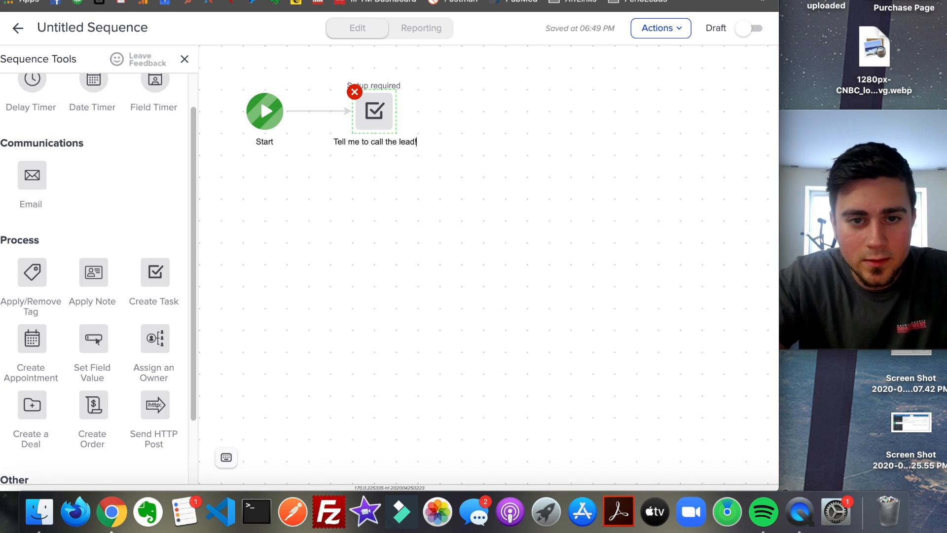
left_click(420, 163)
- Open the task step's settings and set both its type and its title to "Call"
left_click(376, 112)
left_click(426, 129)
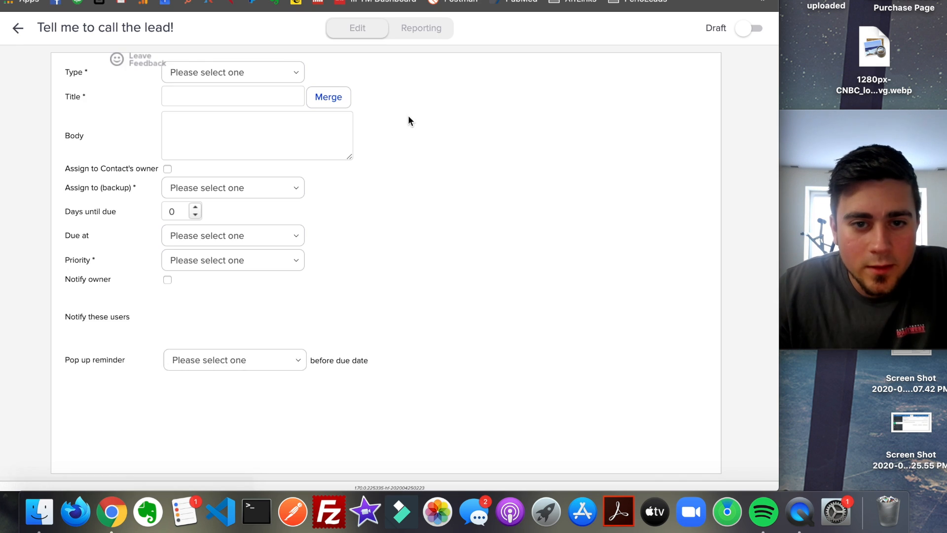
left_click(223, 70)
left_click(220, 85)
left_click(228, 96)
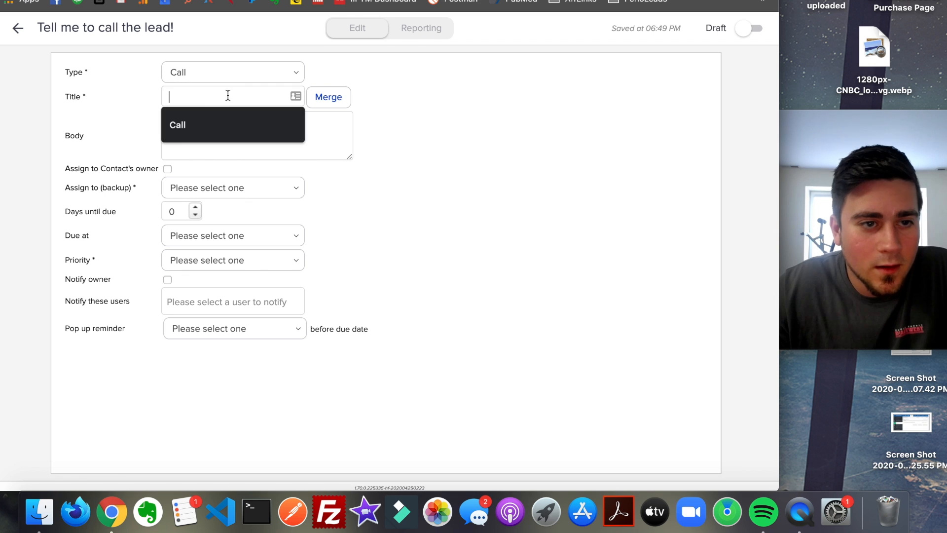
left_click(222, 125)
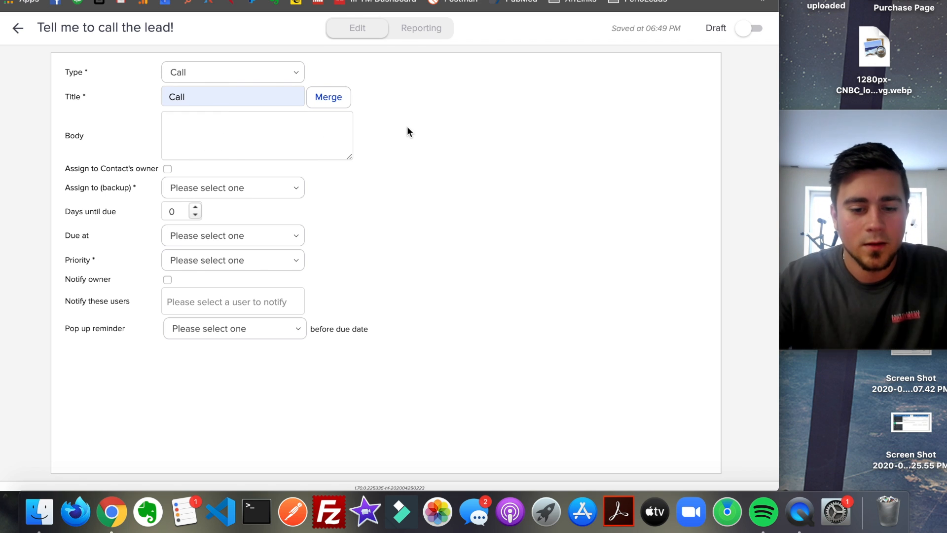
- Enter "Call this guy!" as the task's body text and start a new line below it
type("l this guy!")
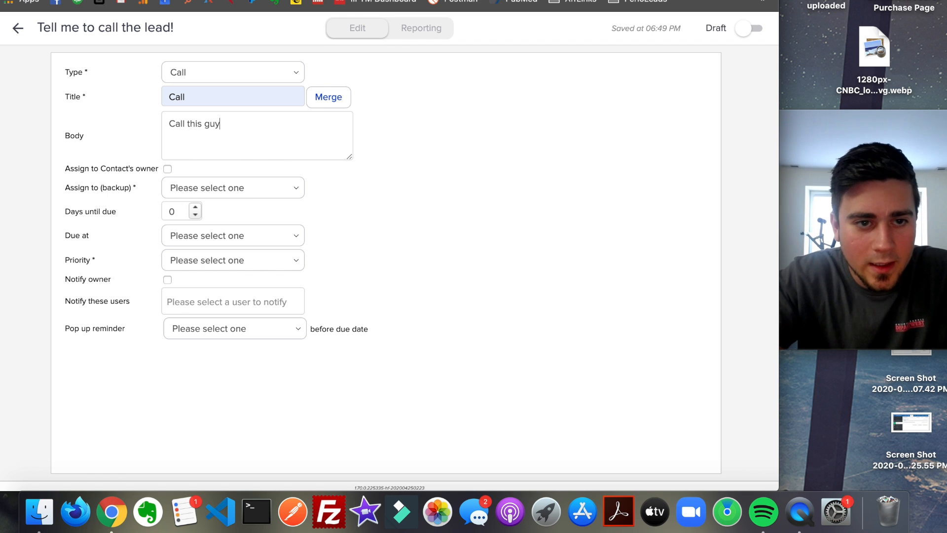
key("Return")
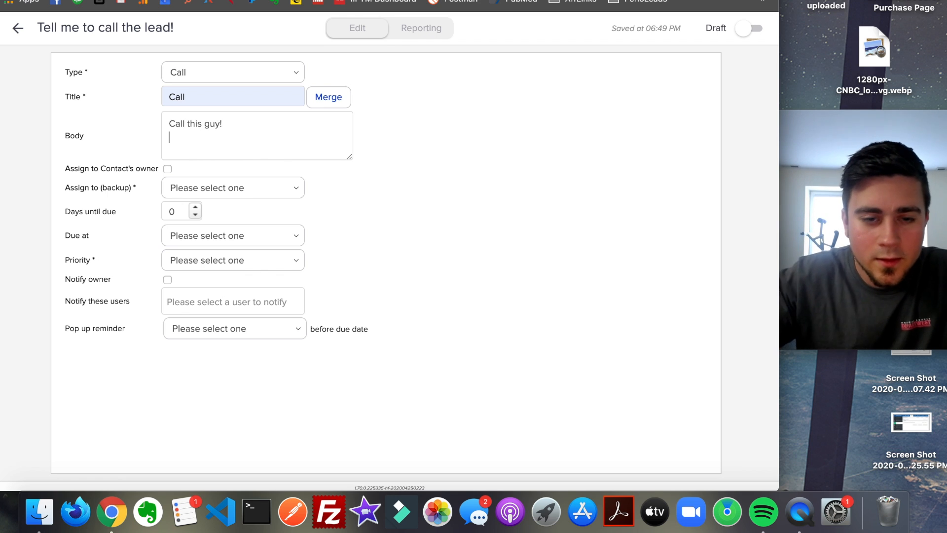
- Insert the contact merge fields First Name, Last Name, Email and Phone 1 into the task body, with email and phone on their own lines
left_click(323, 98)
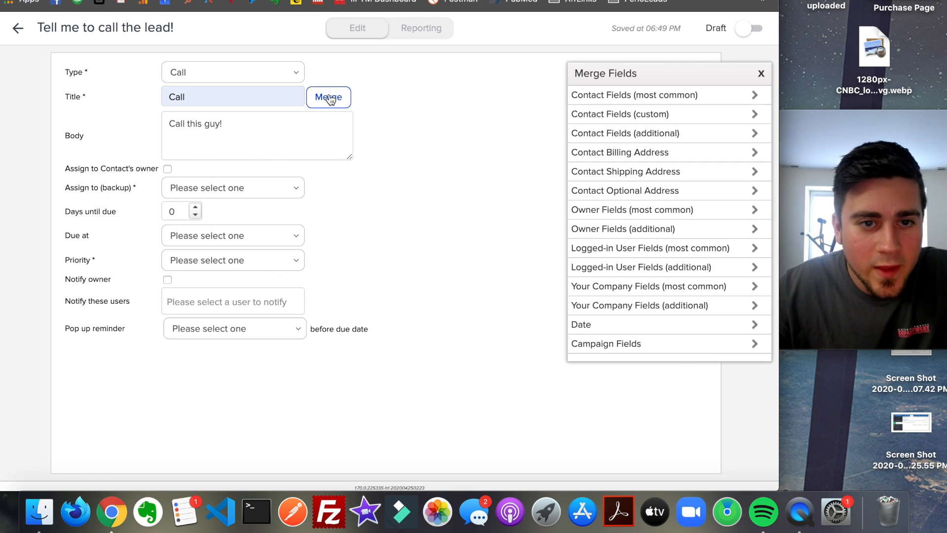
left_click(649, 92)
left_click(628, 117)
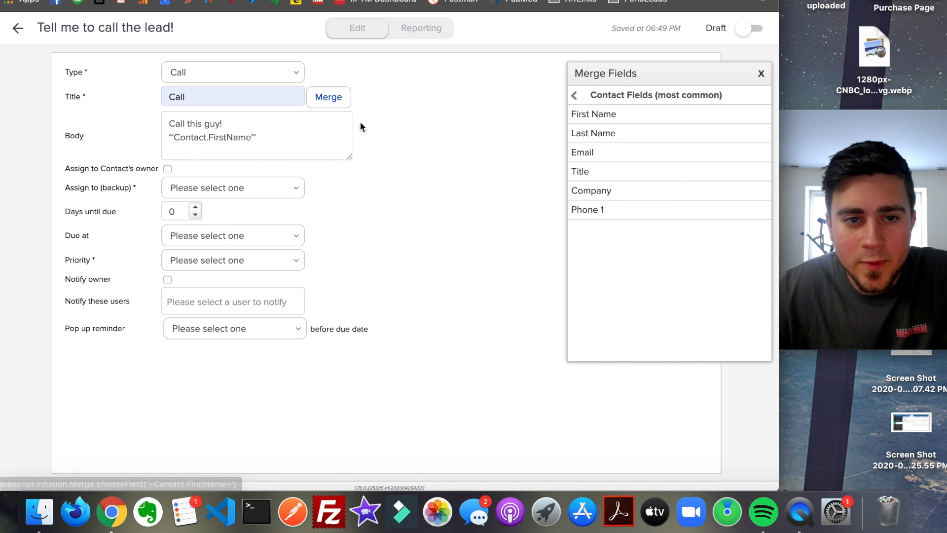
left_click(615, 140)
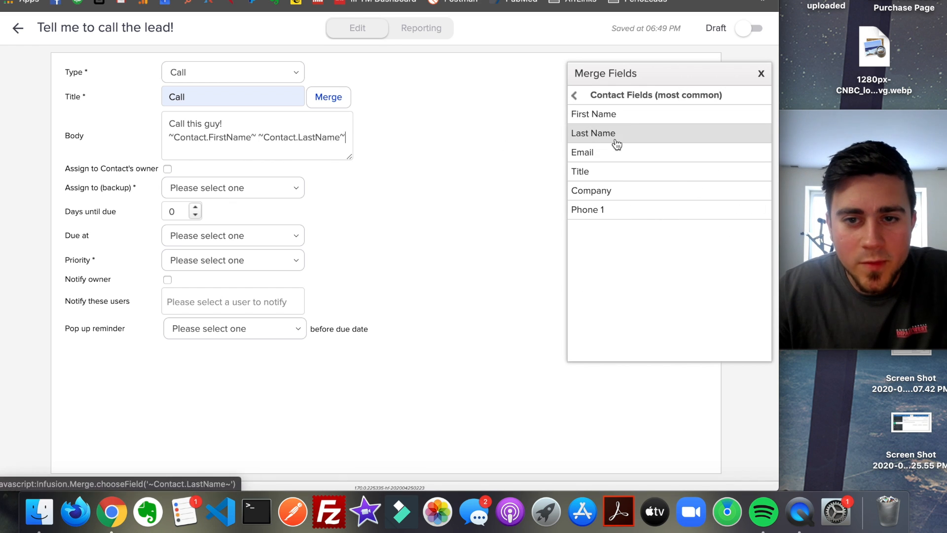
left_click(332, 129)
key("Return")
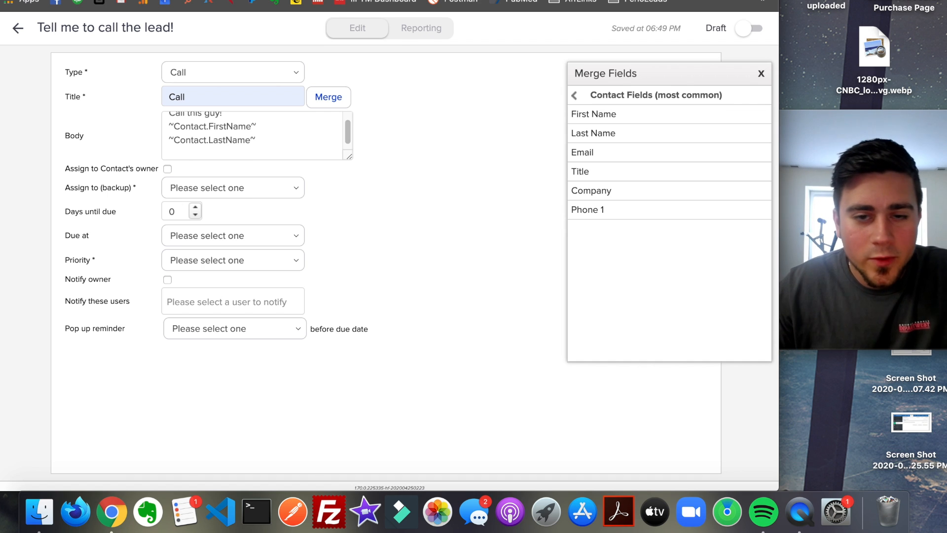
left_click(600, 156)
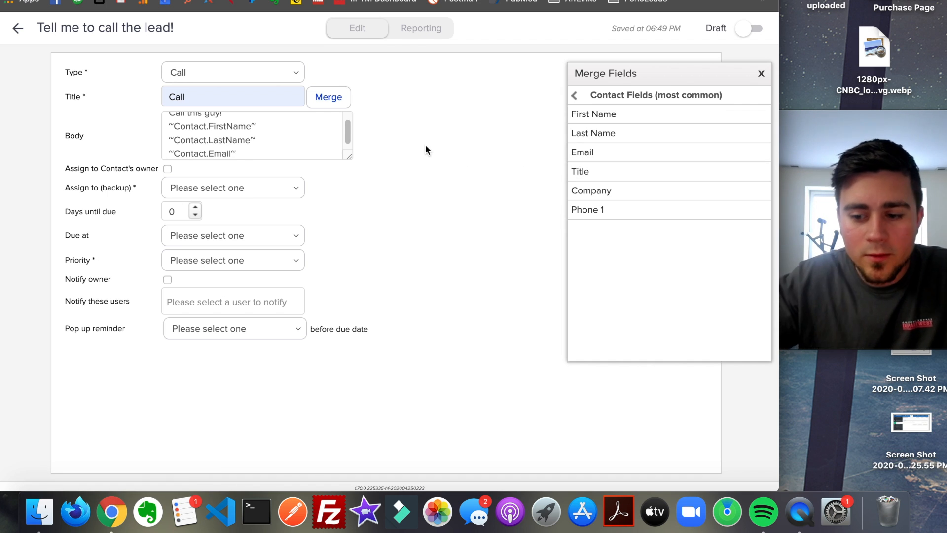
key("Return")
left_click(617, 211)
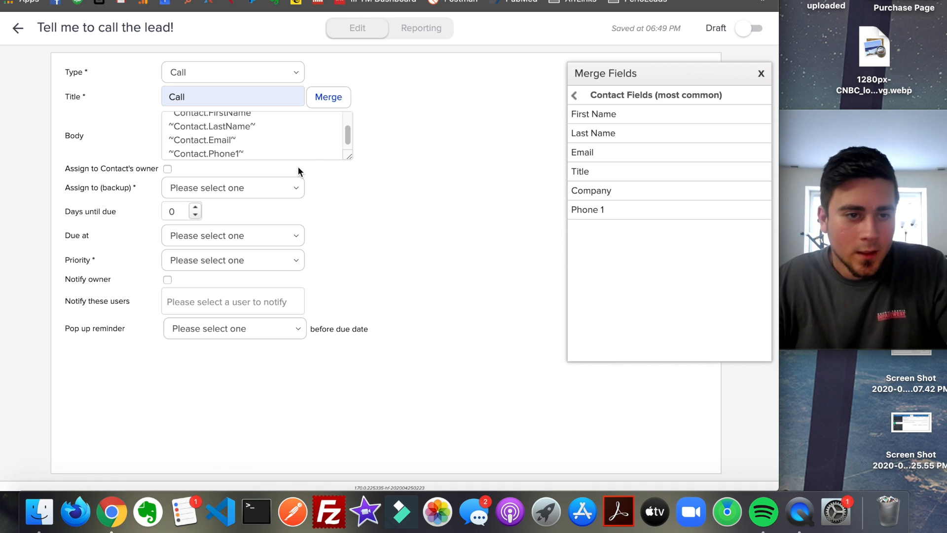
- Choose the account owner as the task's backup assignee and set the days until due to 1
left_click(179, 188)
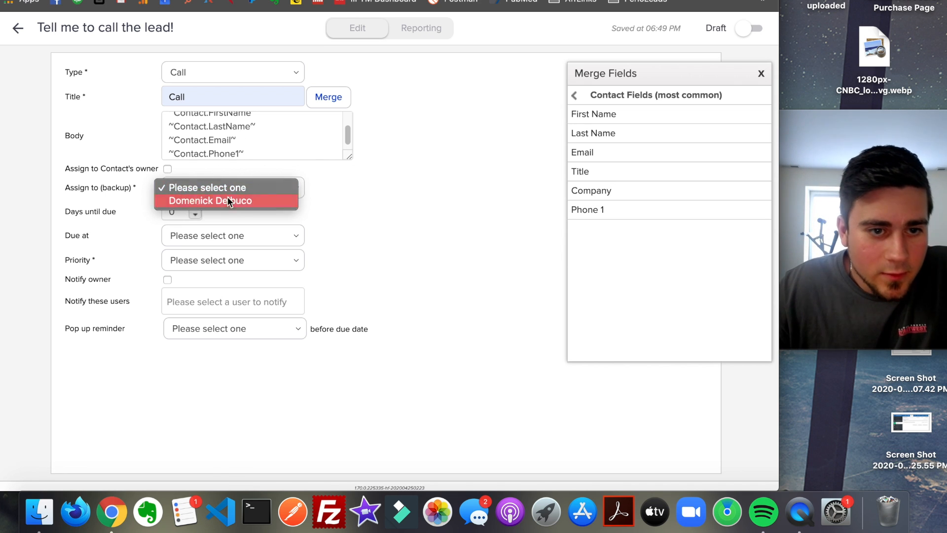
left_click(196, 202)
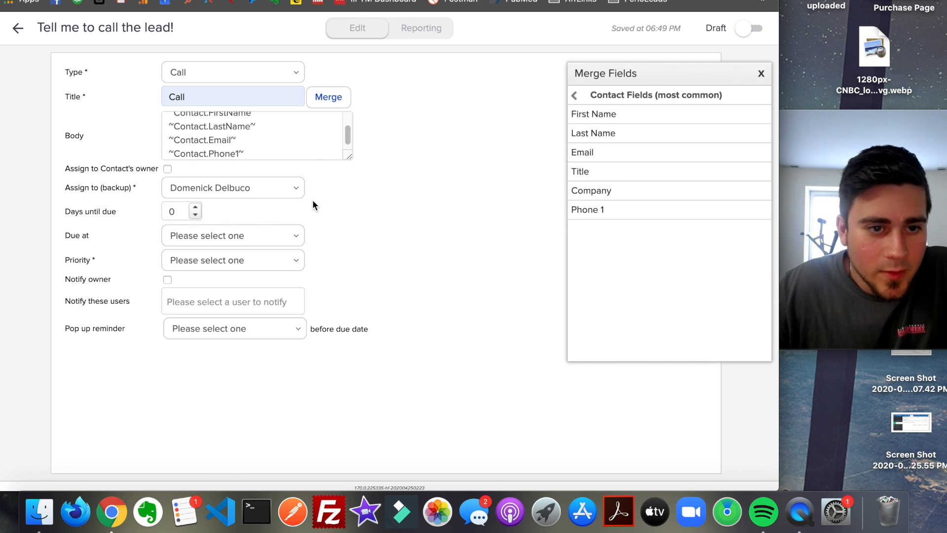
left_click(195, 208)
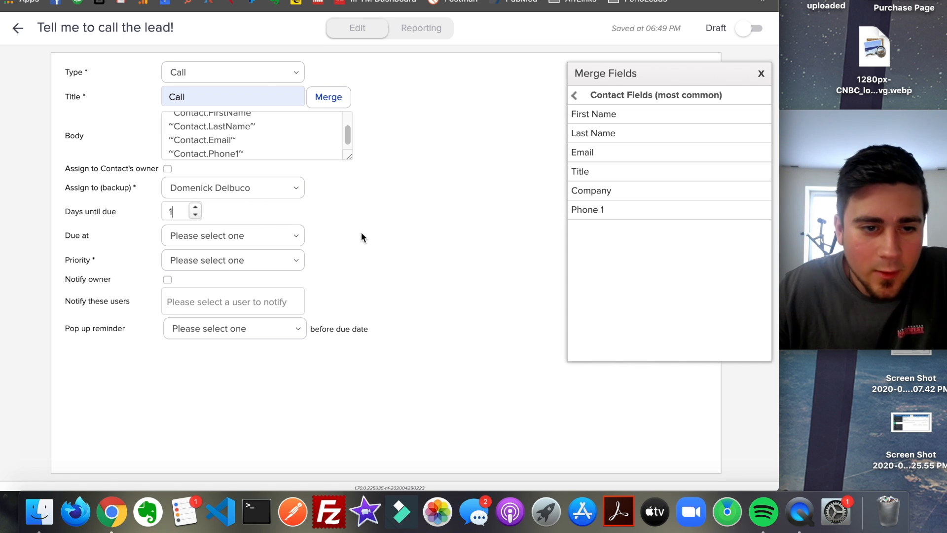
- Set the task's priority to 1. Critical and its pop-up reminder to 8 hours before the due date, and mark the task ready
left_click(234, 260)
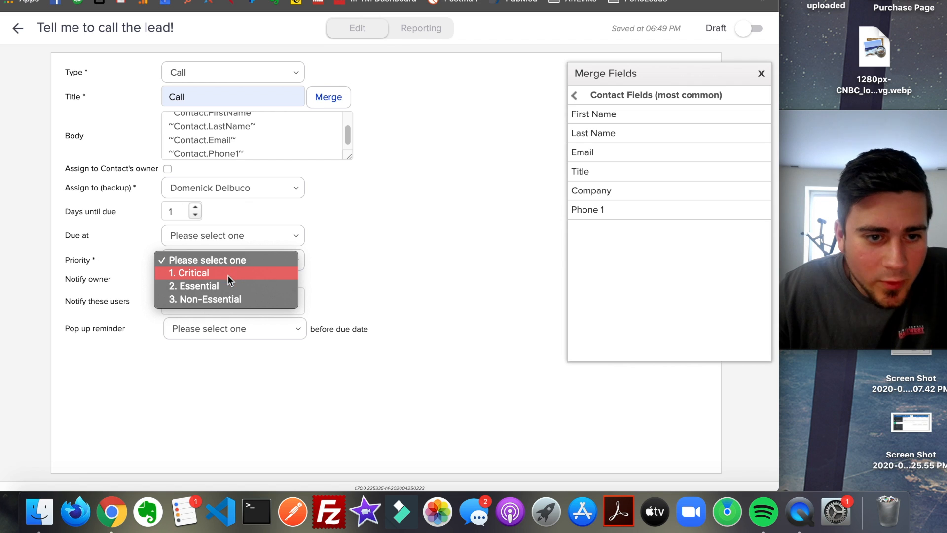
left_click(226, 274)
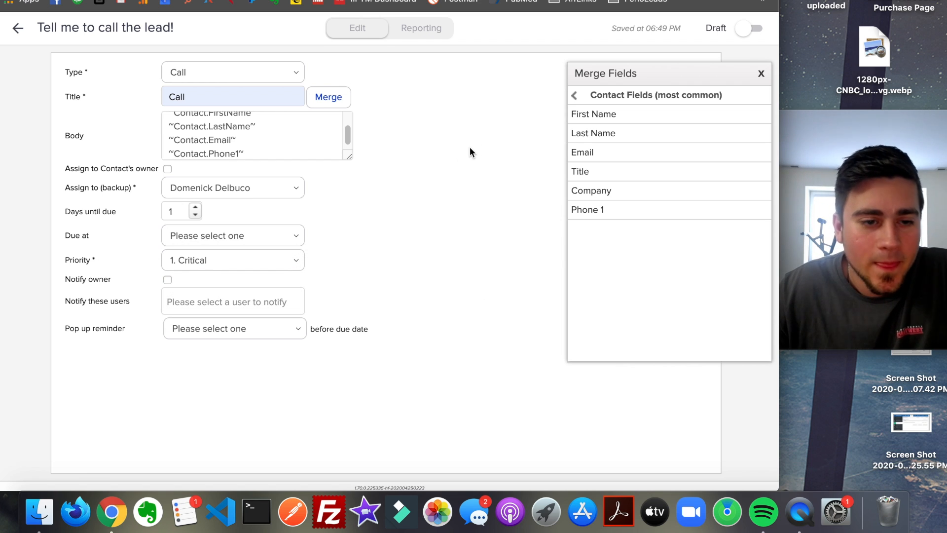
left_click(272, 332)
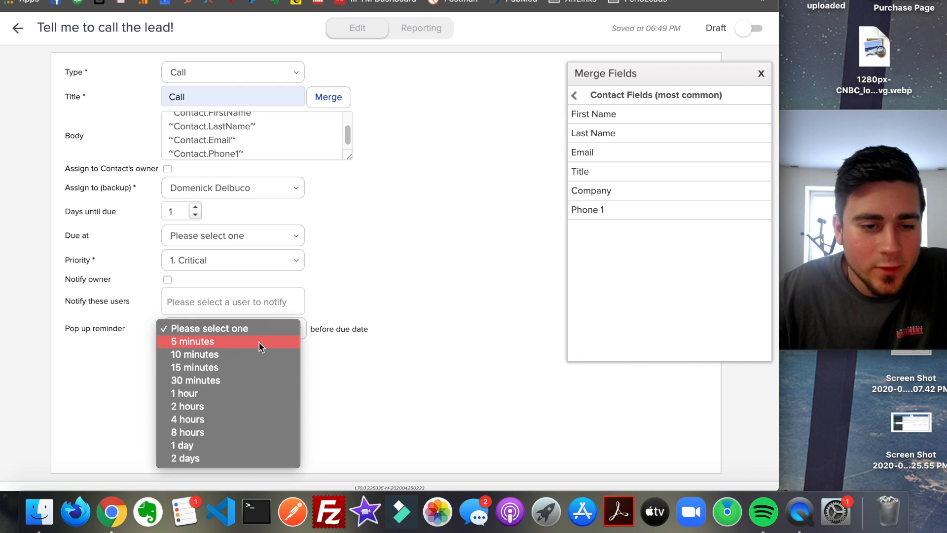
left_click(266, 340)
left_click(262, 335)
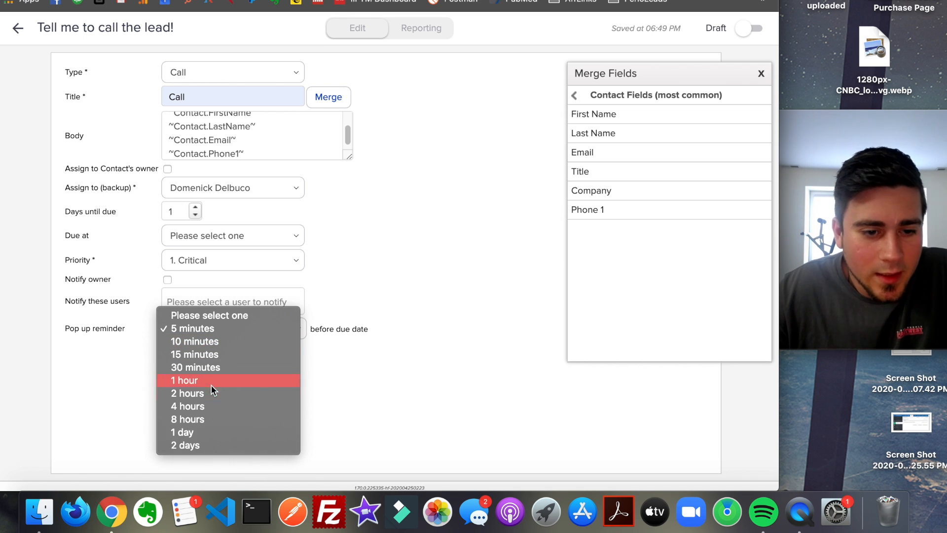
left_click(420, 270)
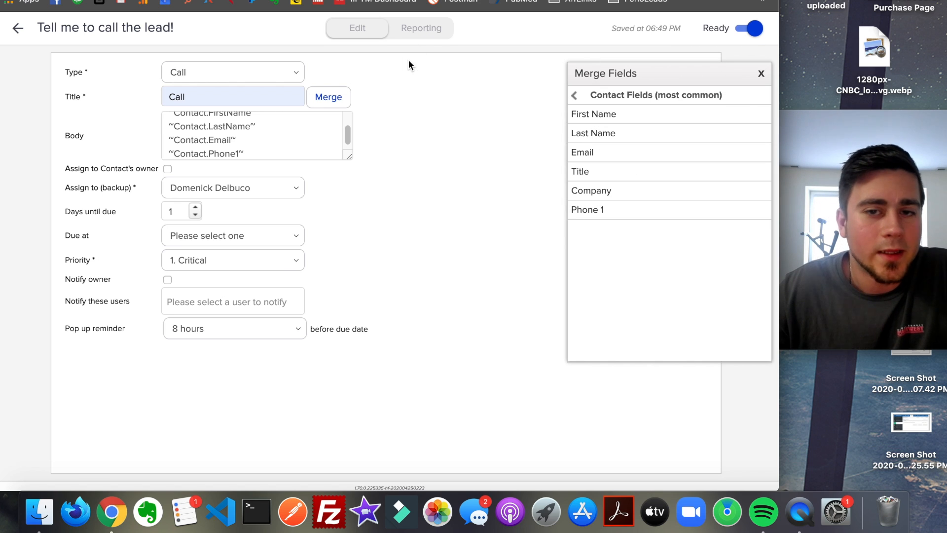
- Close the merge field list, mark the sequence containing the call task as ready, and return to the campaign canvas
left_click_drag(773, 78, 767, 76)
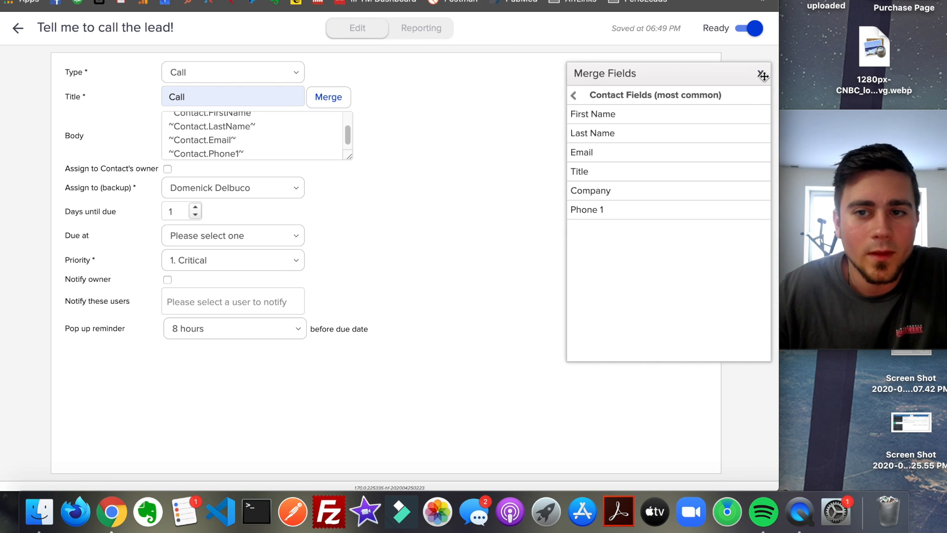
left_click(762, 75)
left_click(18, 28)
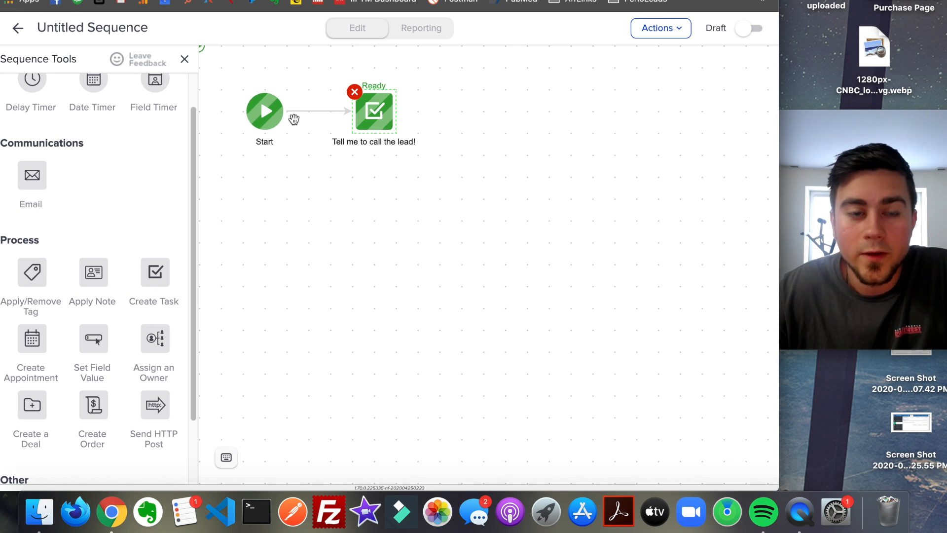
left_click(746, 34)
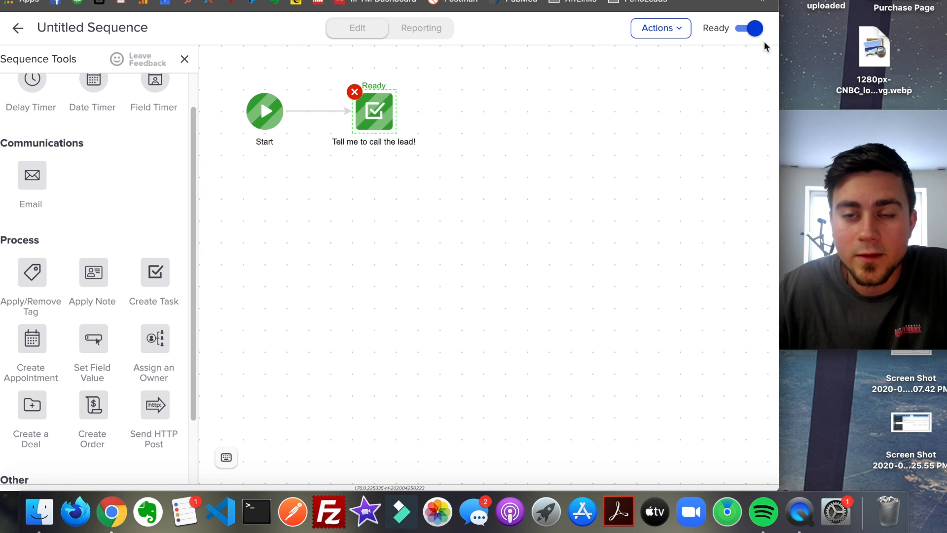
left_click(18, 29)
- Rename the sequence on the campaign canvas to "Make myself a task"
double_click(520, 231)
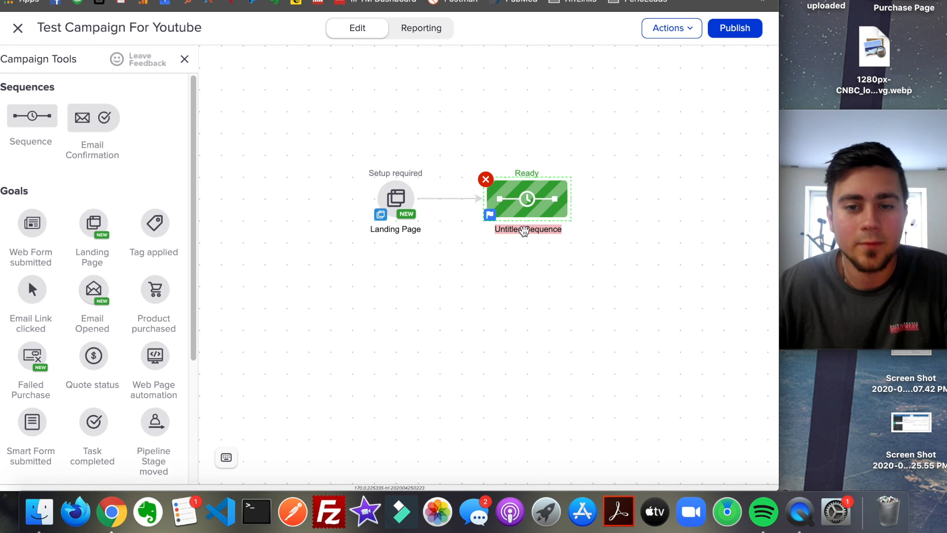
type("Make myse")
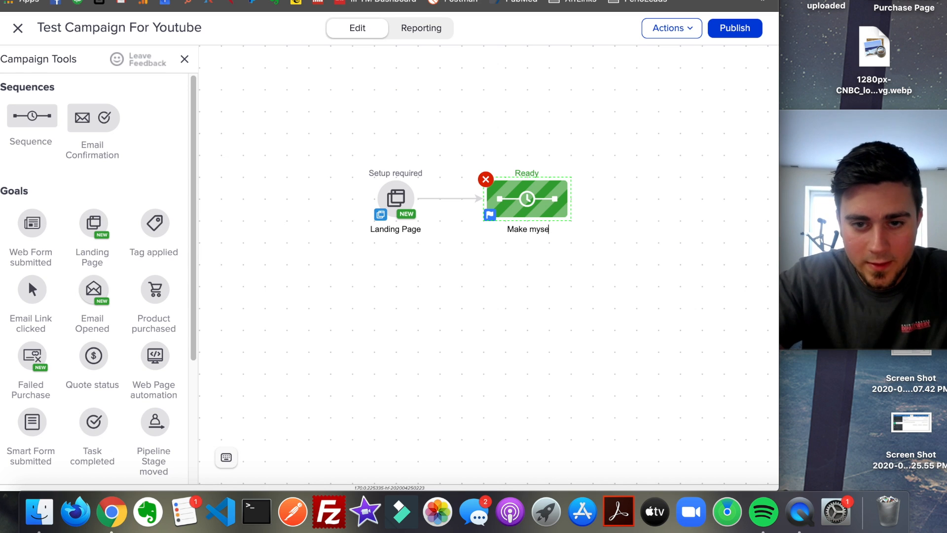
type("lf a task")
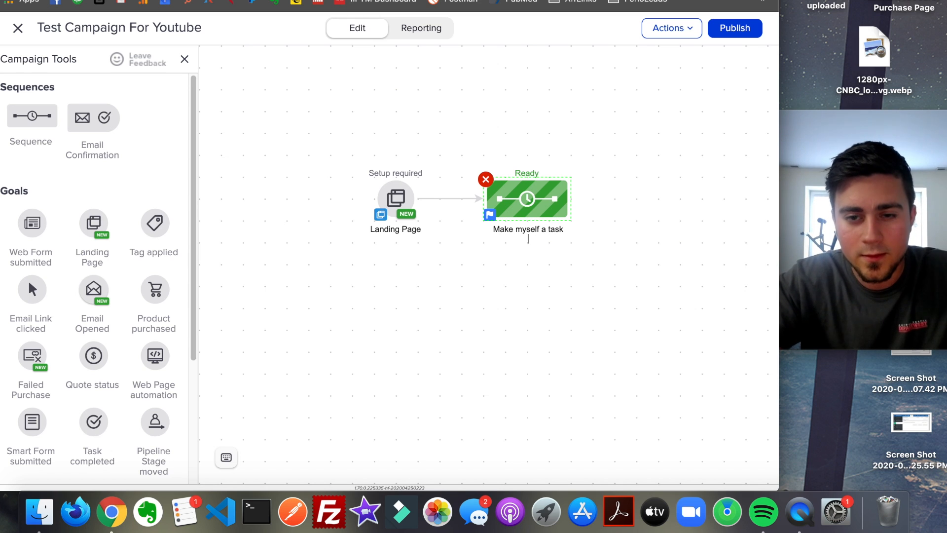
left_click(597, 379)
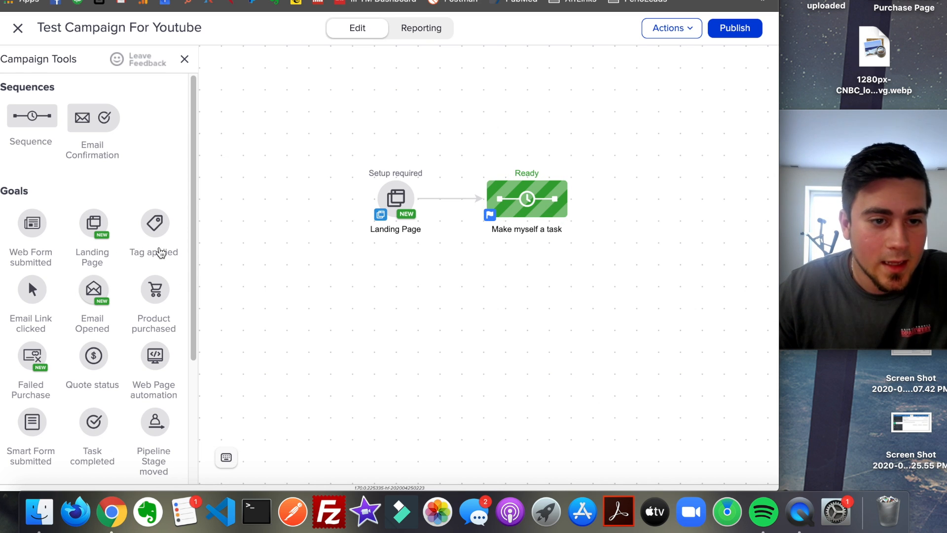
- Add an Email Confirmation block after the "Make myself a task" sequence and connect the sequence to it
scroll(110, 251, "down", 2)
scroll(110, 256, "up", 2)
left_click_drag(82, 119, 653, 199)
left_click_drag(568, 200, 635, 209)
- Open the confirmation email inside the Email Confirmation Request sequence, make the account owner the sender, and keep Email as the recipient field
left_click(679, 199)
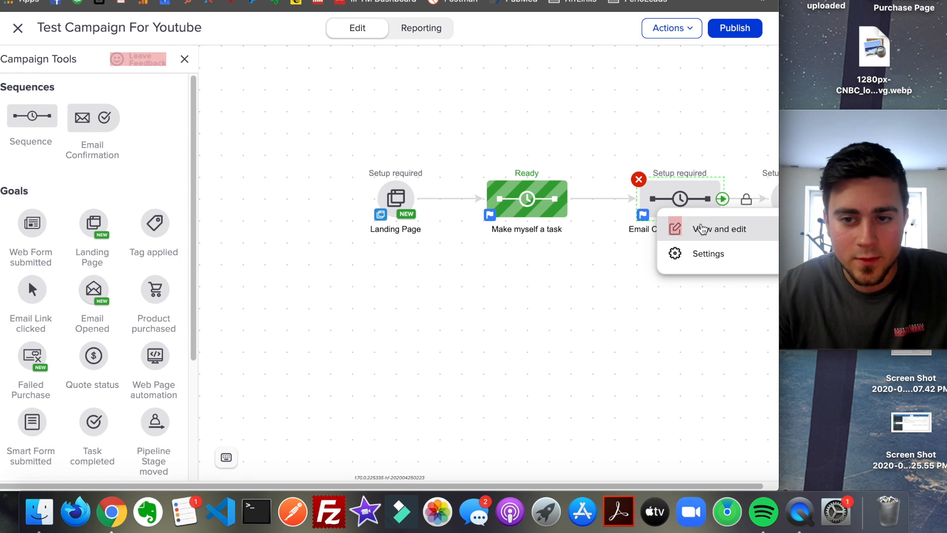
left_click(700, 227)
left_click(396, 124)
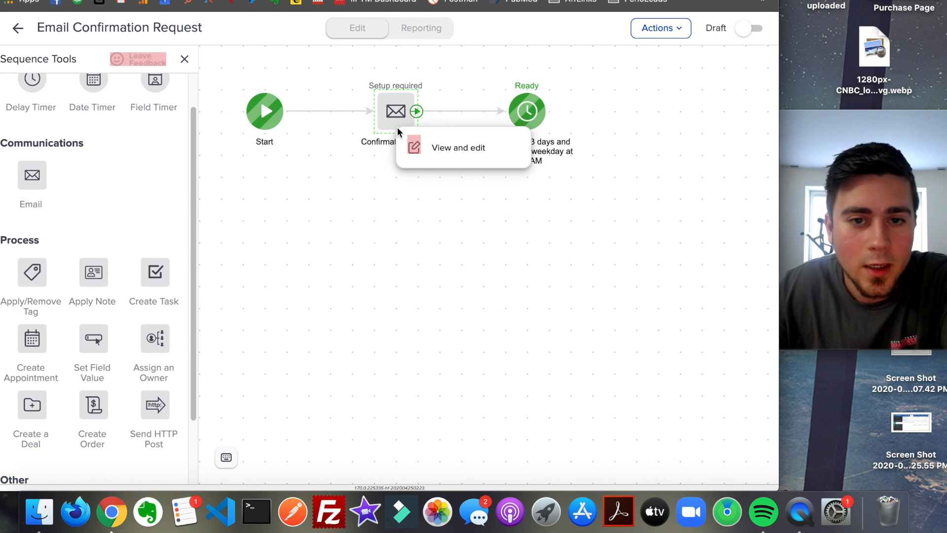
left_click(438, 150)
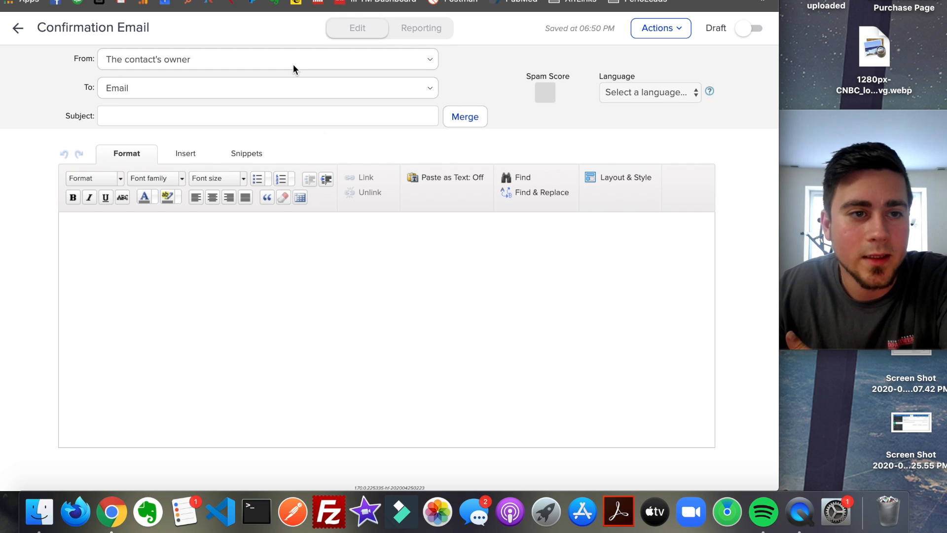
left_click(285, 63)
left_click(266, 46)
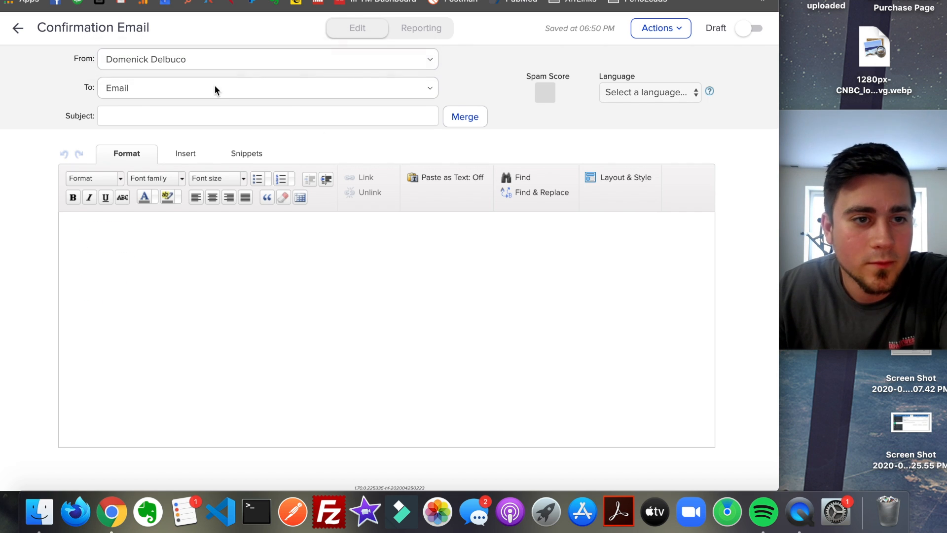
left_click(214, 88)
left_click(206, 89)
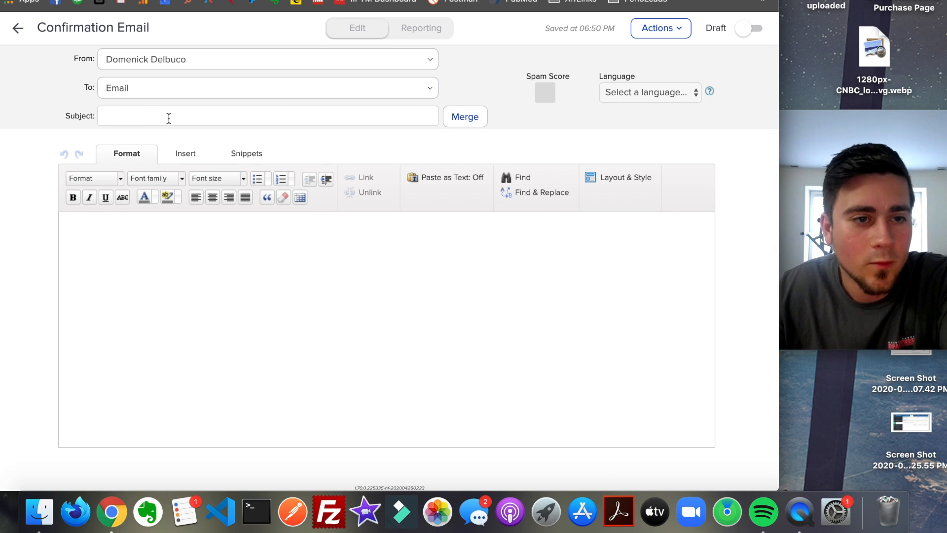
- Set the confirmation email's subject to "Thank you for setting up a time!" and choose the email's language
left_click(168, 118)
type("Thank you for setting up a time!")
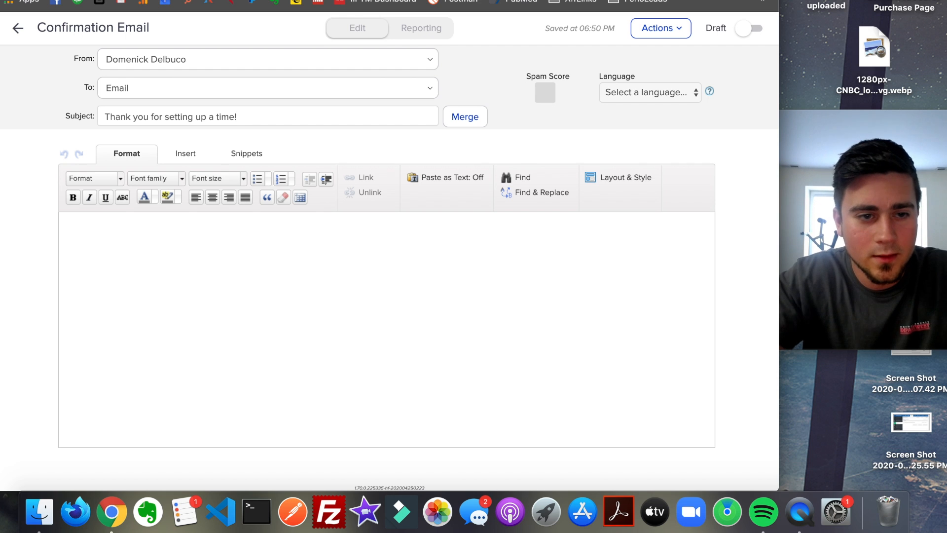
left_click(641, 92)
left_click(604, 265)
- Mark the confirmation email and the Email Confirmation Request sequence as ready and return to the campaign canvas
left_click(751, 28)
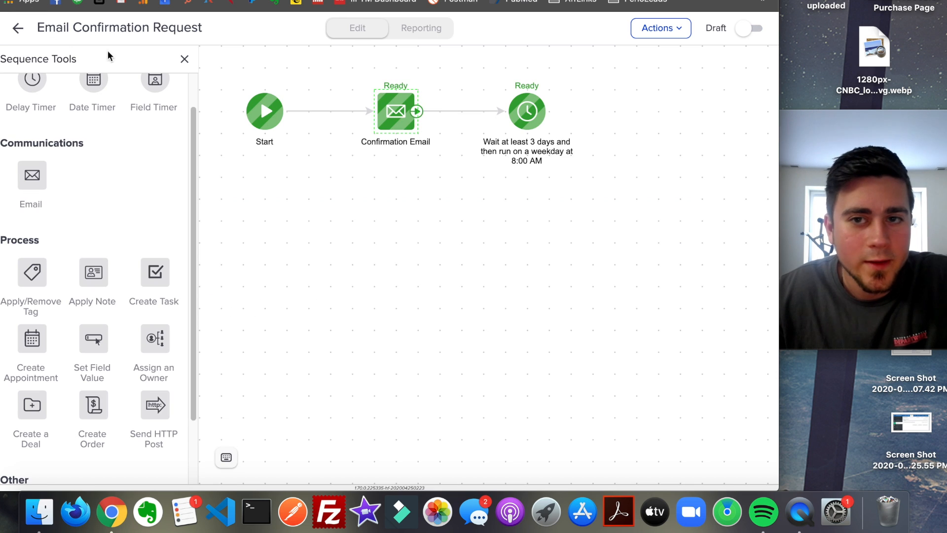
left_click(747, 29)
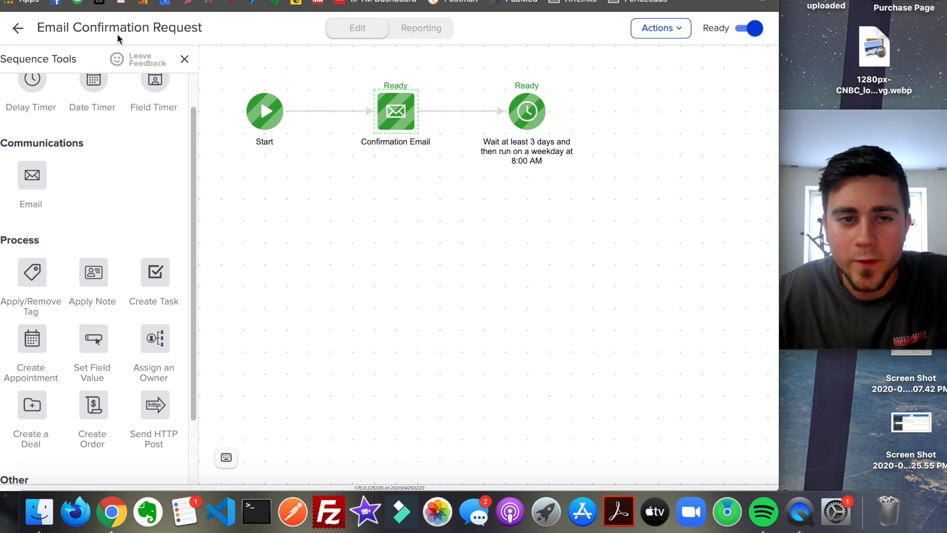
left_click(18, 28)
- Open the campaign's Landing Page goal for editing and apply the Free B2B Consultation template from the lead generation templates
left_click_drag(636, 151, 510, 164)
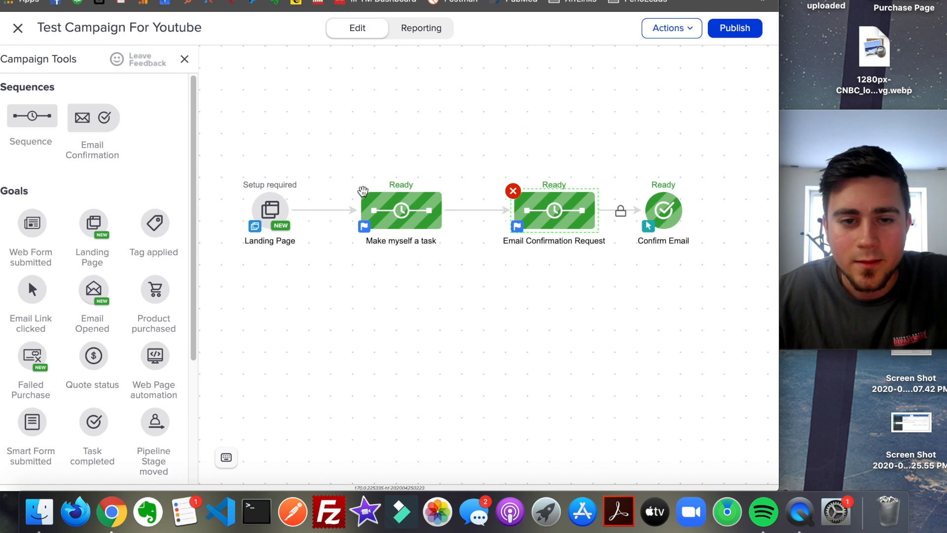
left_click_drag(403, 304, 413, 312)
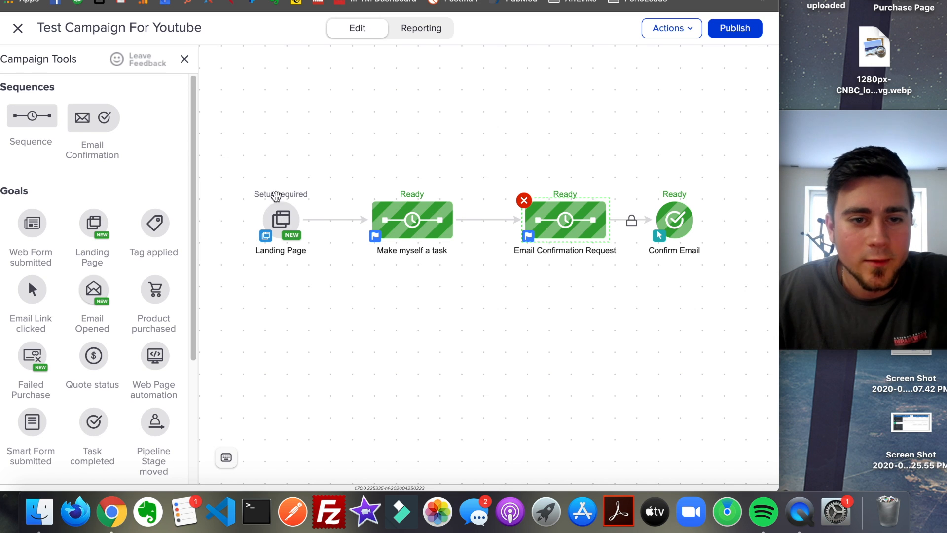
right_click(285, 223)
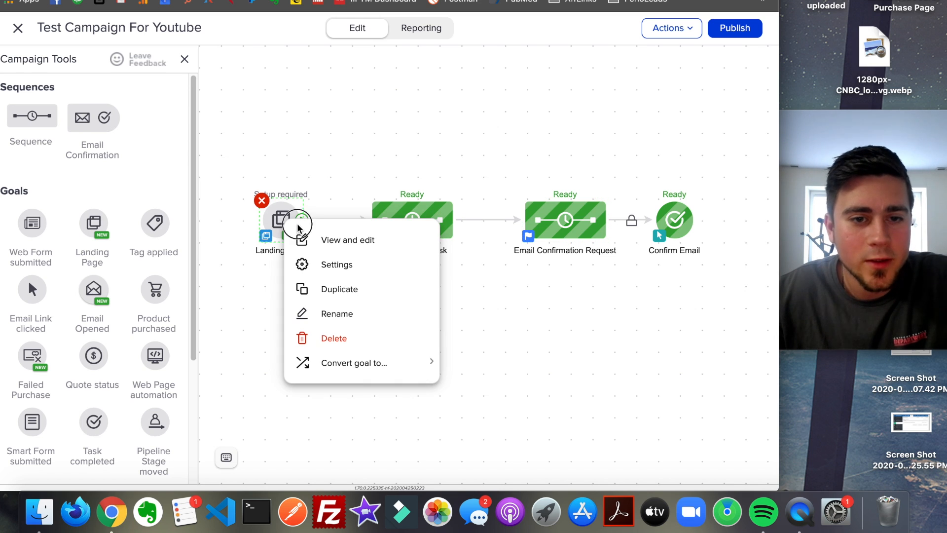
left_click(304, 239)
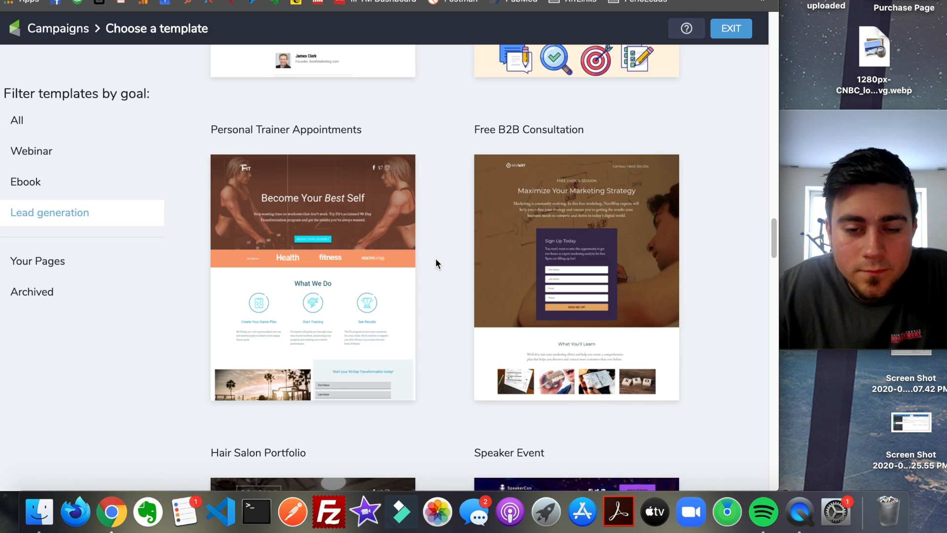
left_click(543, 250)
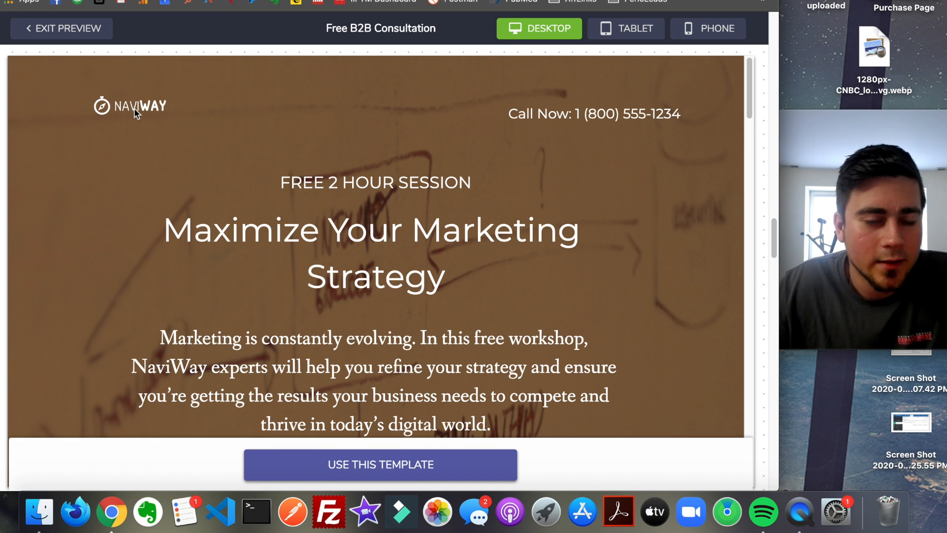
scroll(421, 154, "down", 10)
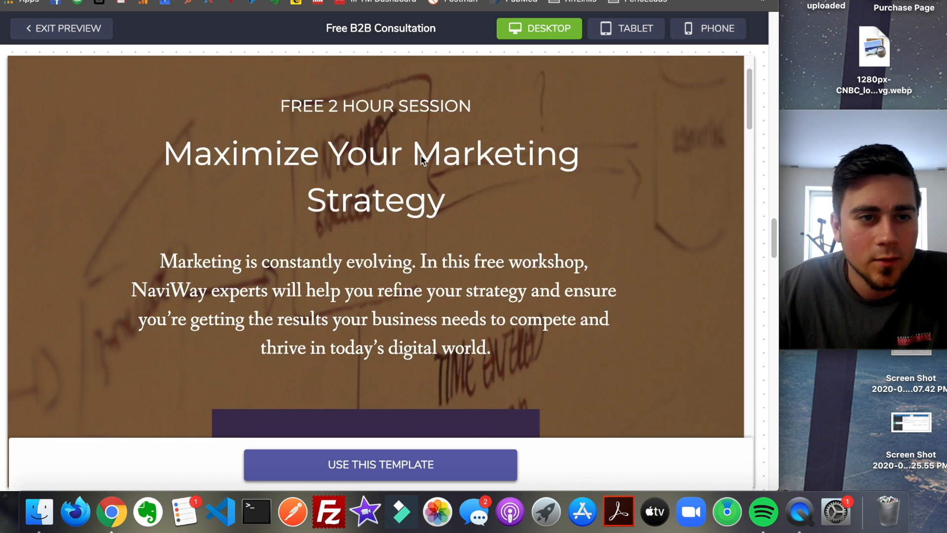
left_click(423, 465)
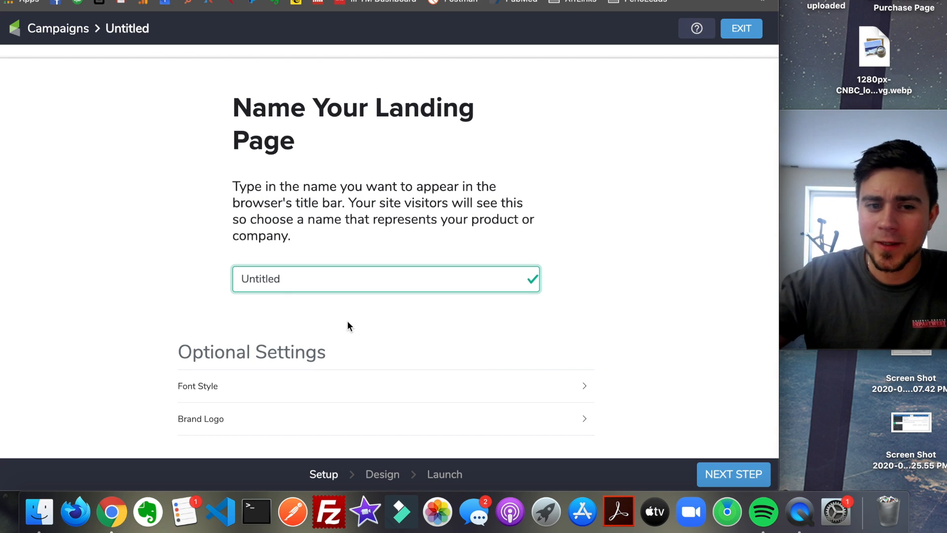
- Name the landing page "Test Landing Page for Youtube" and continue to the design stage
key("BackSpace")
key("BackSpace")
key("BackSpace")
key("BackSpace")
key("BackSpace")
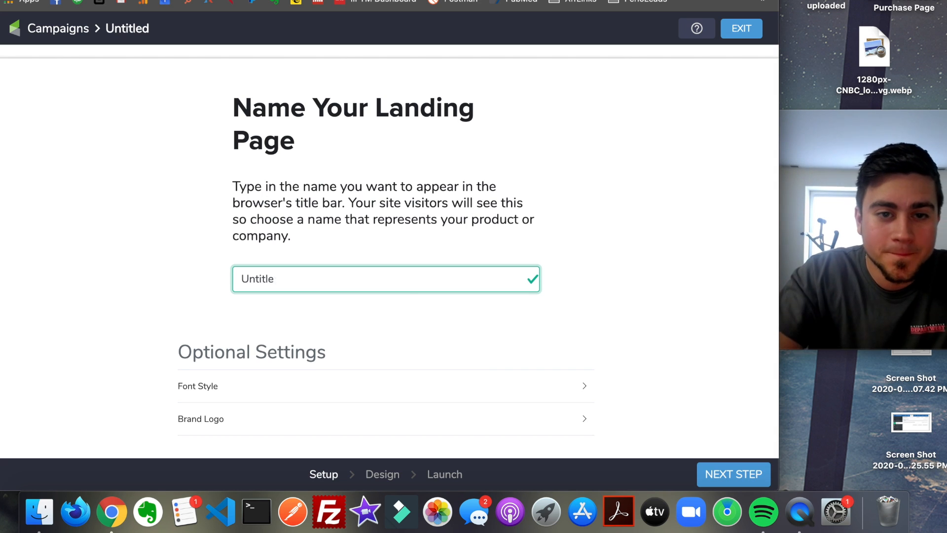
key("BackSpace")
key("BackSpace")
key("BackSpace")
type("Test Landing Page for Youtube")
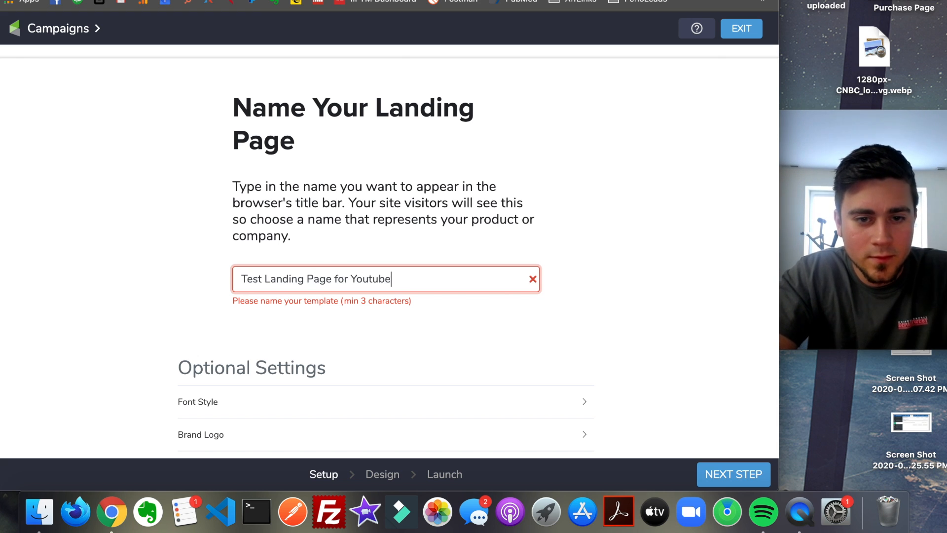
key("Tab")
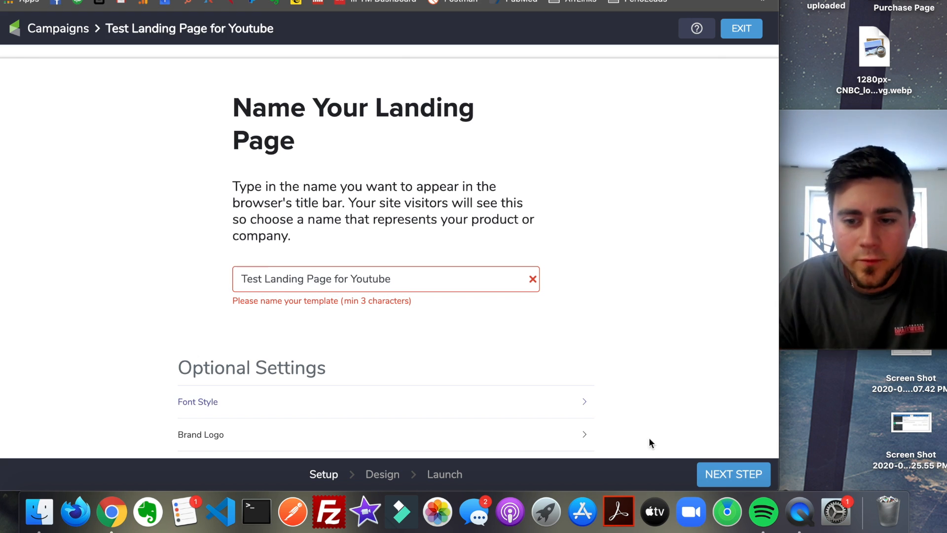
left_click(740, 480)
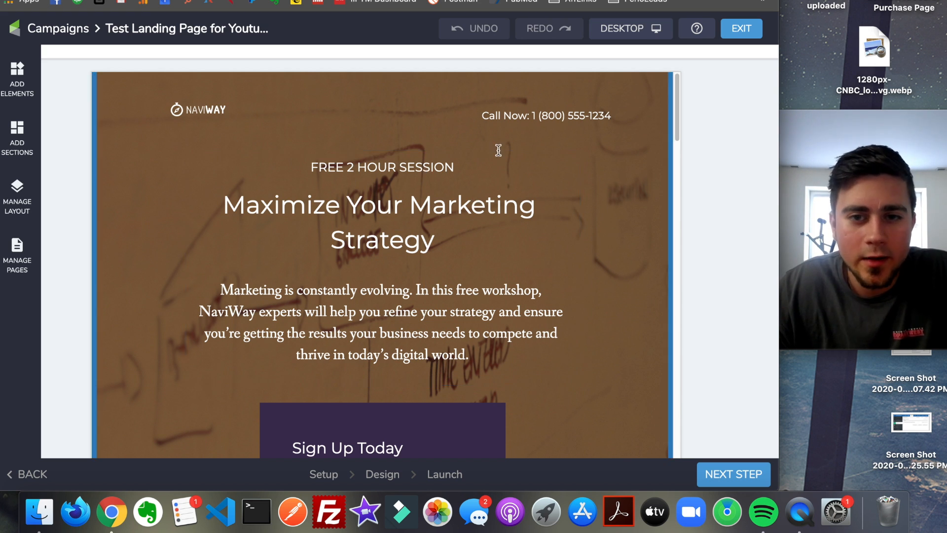
- Replace the testimonial quote on the landing page with "I love this guy", keeping the attribution line below it
scroll(498, 150, "down", 12)
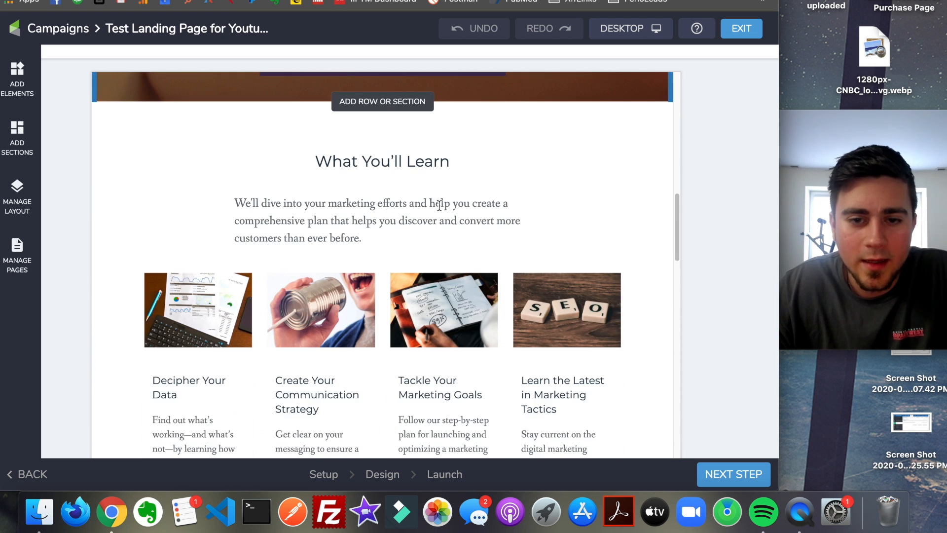
scroll(489, 163, "down", 6)
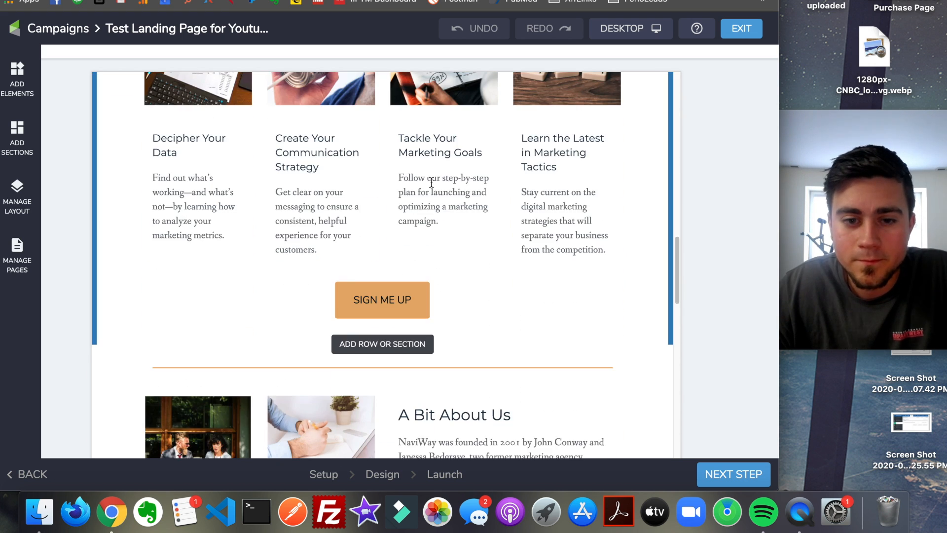
scroll(434, 179, "down", 8)
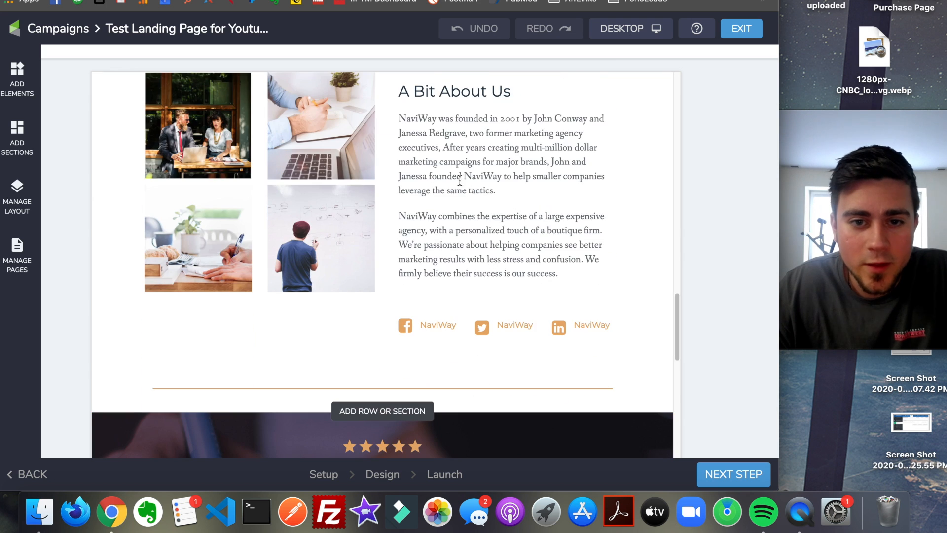
scroll(468, 181, "down", 10)
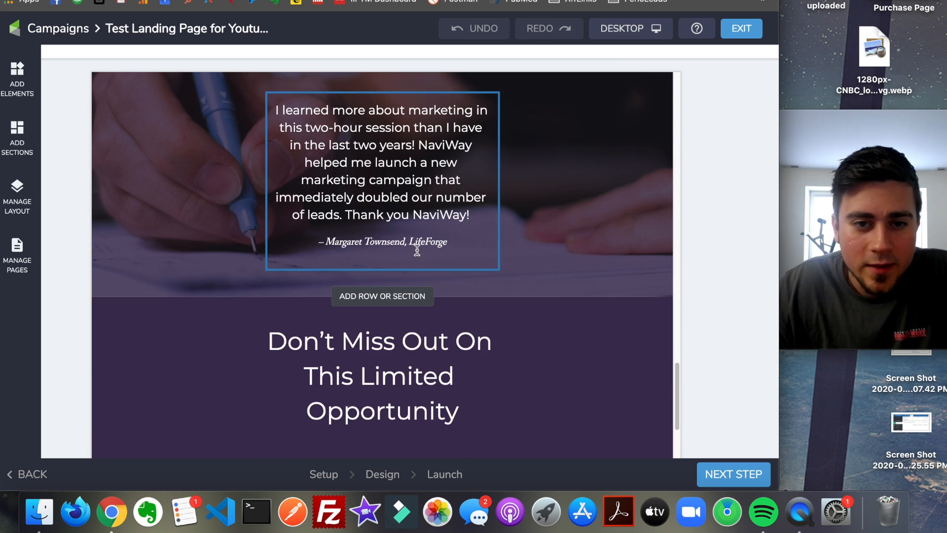
left_click(361, 195)
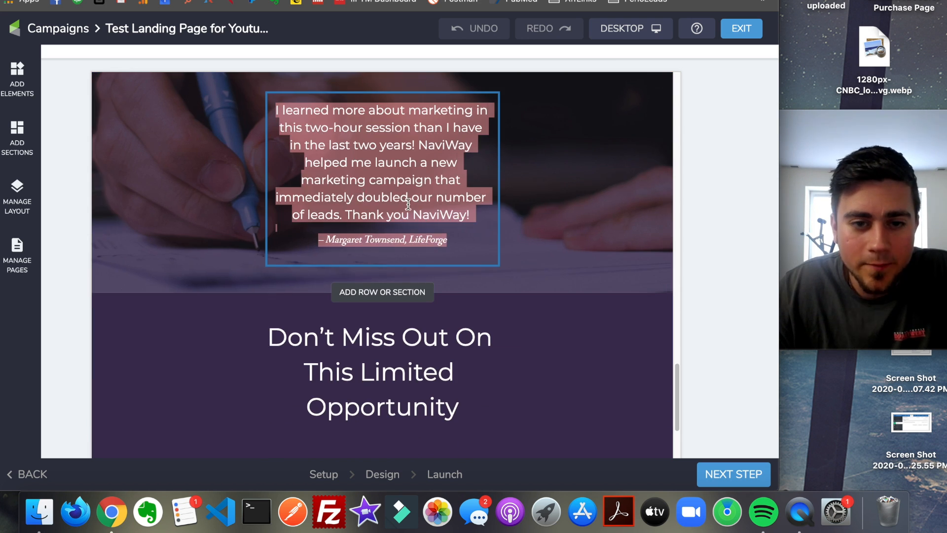
left_click(408, 197)
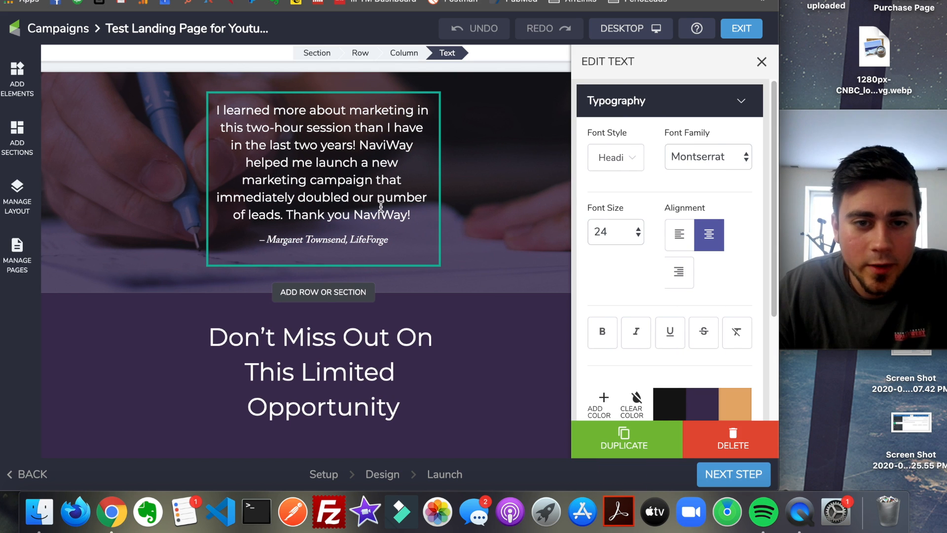
left_click_drag(416, 215, 290, 115)
key("BackSpace")
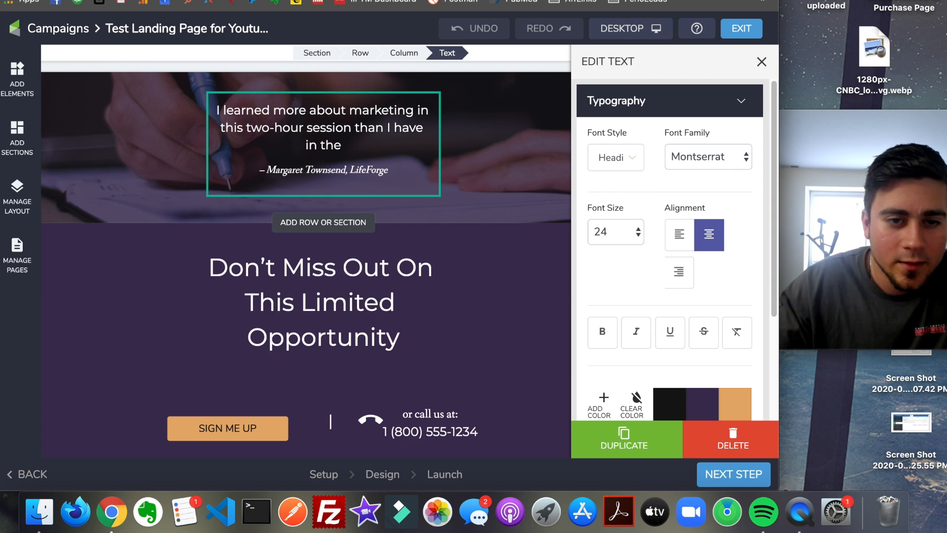
left_click_drag(341, 144, 223, 109)
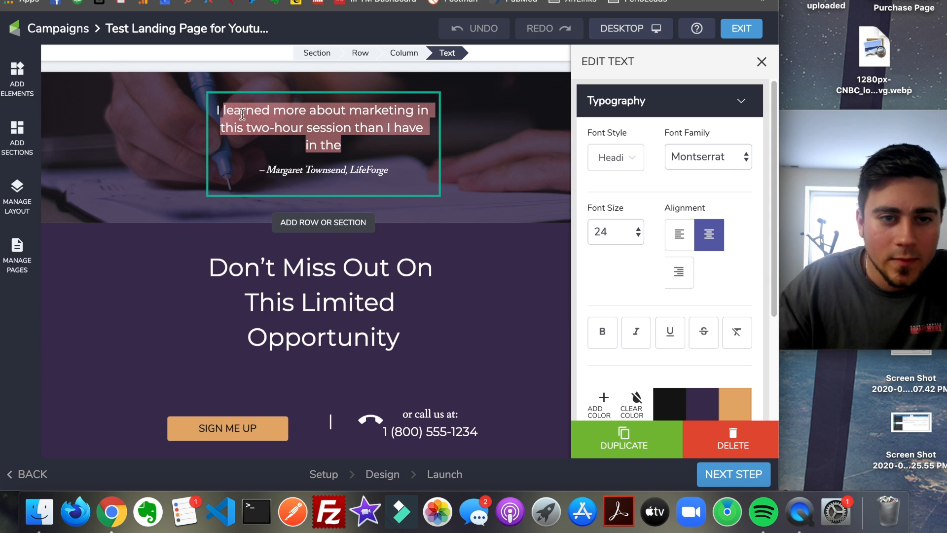
type("love th")
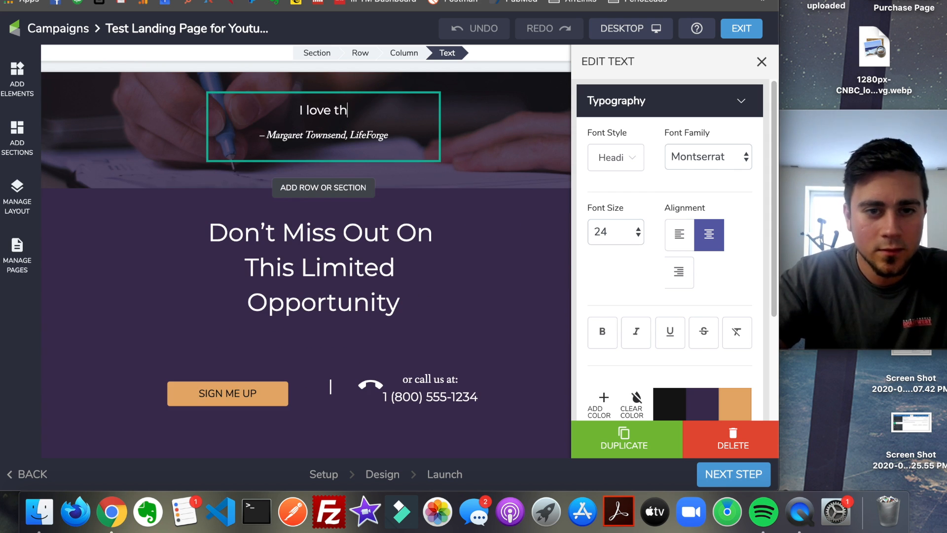
type("is guy")
key("BackSpace")
type("y")
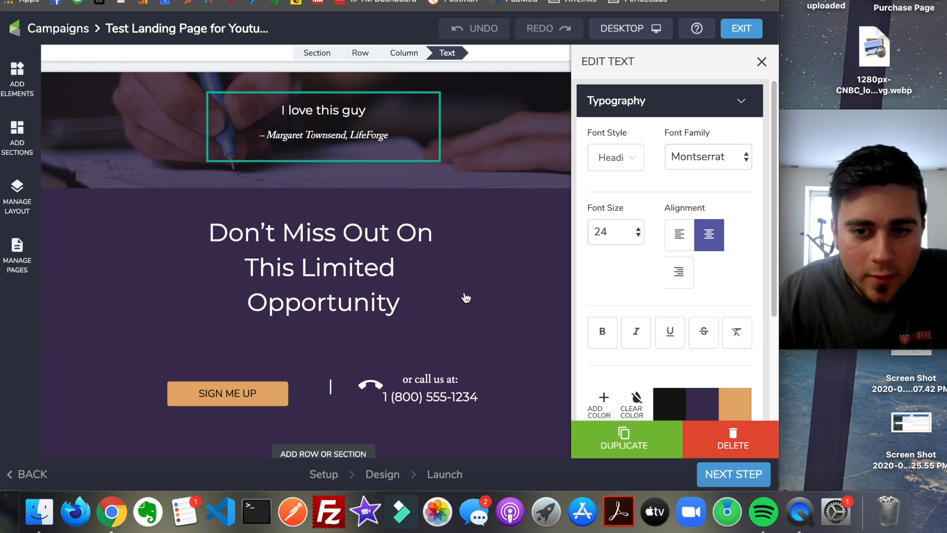
left_click(556, 291)
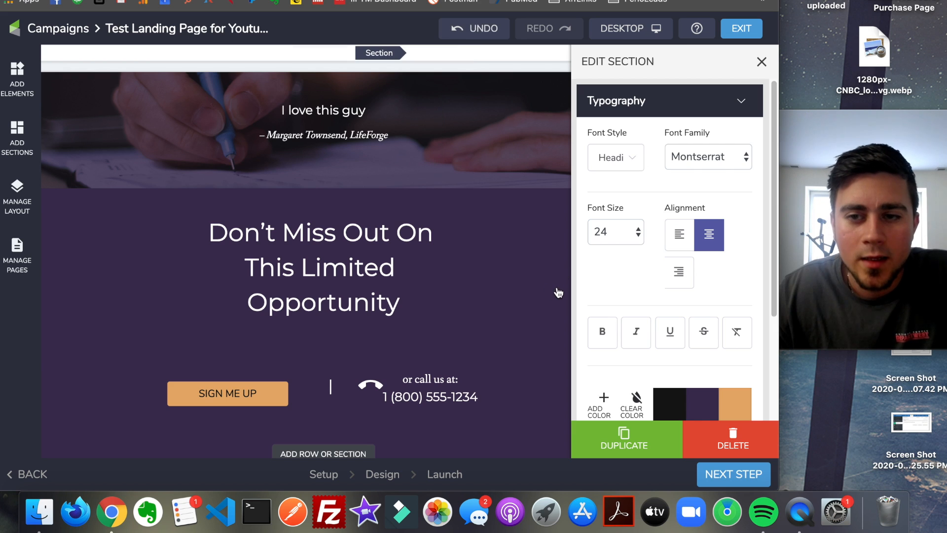
- Examine the text editing options for the "or call us at" block and the "Maximize Your Marketing Strategy" headline block
triple_click(506, 397)
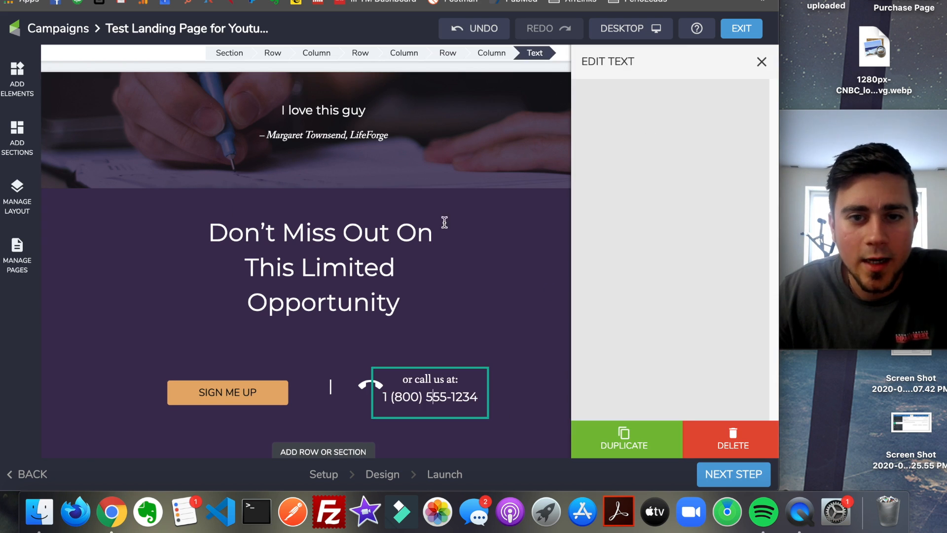
left_click(432, 394)
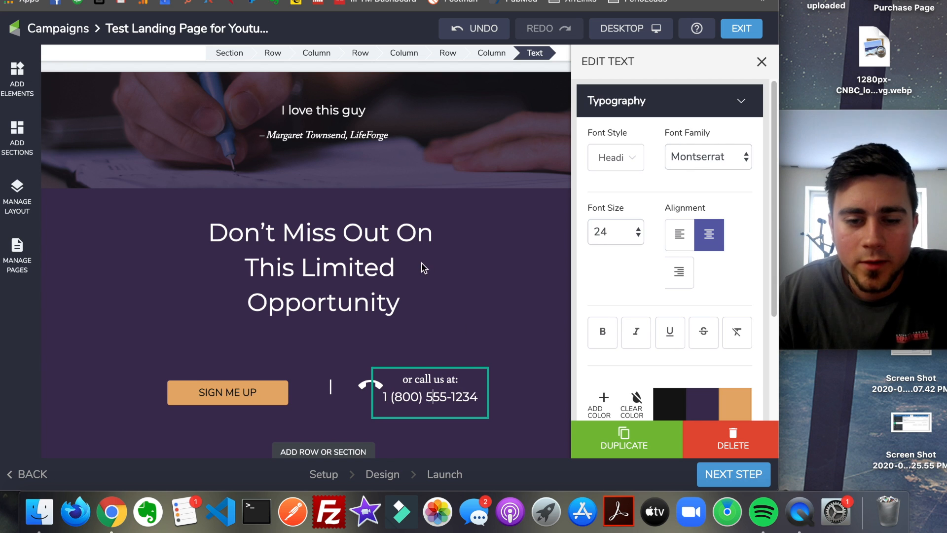
left_click(760, 60)
left_click(451, 157)
scroll(458, 155, "up", 10)
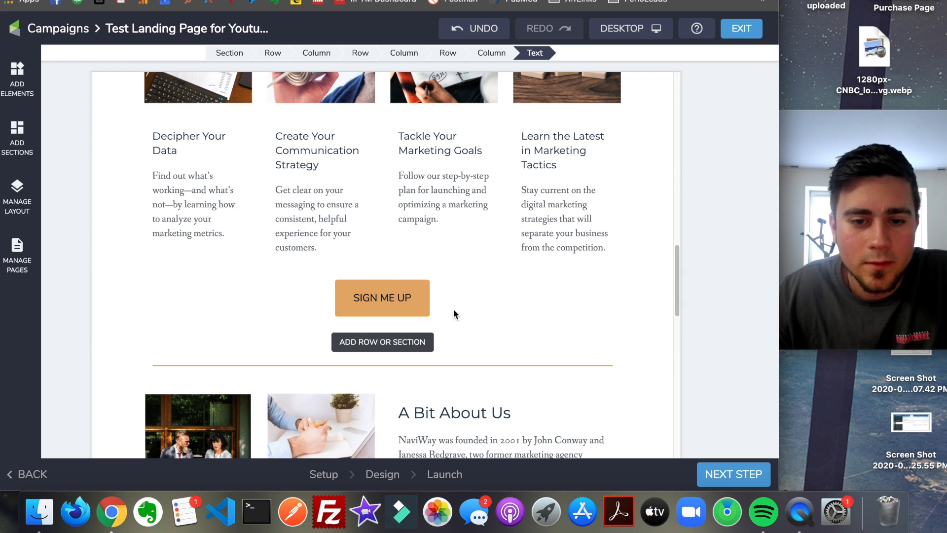
scroll(460, 176, "up", 3)
scroll(460, 177, "up", 15)
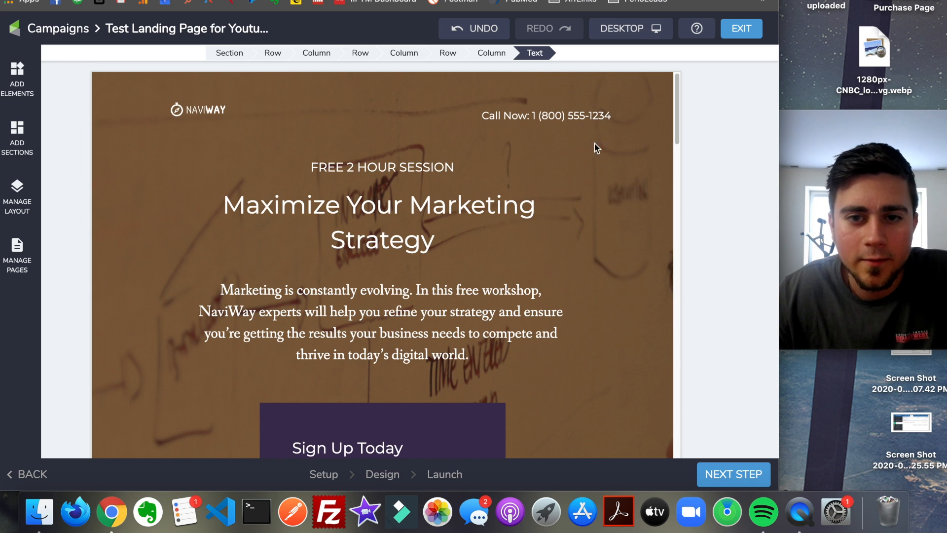
left_click(404, 174)
left_click(421, 164)
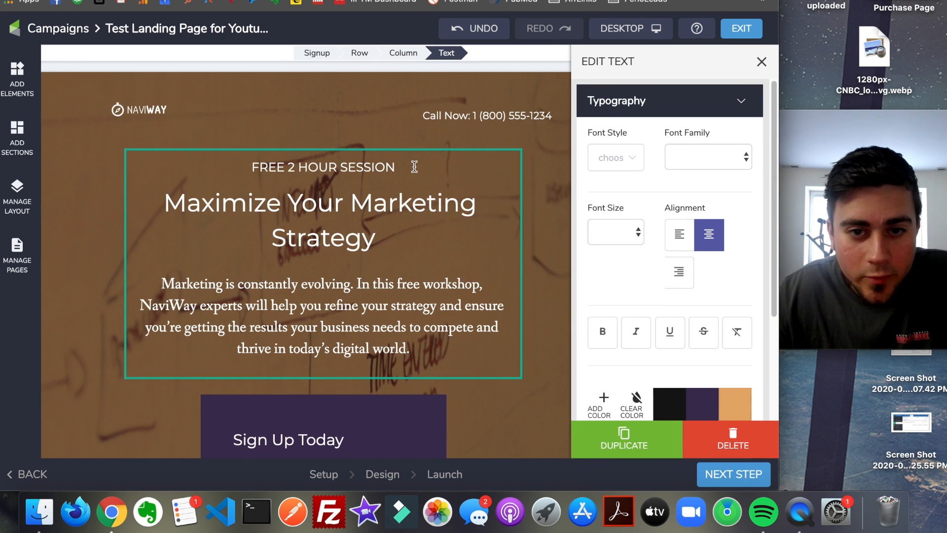
scroll(421, 215, "down", 6)
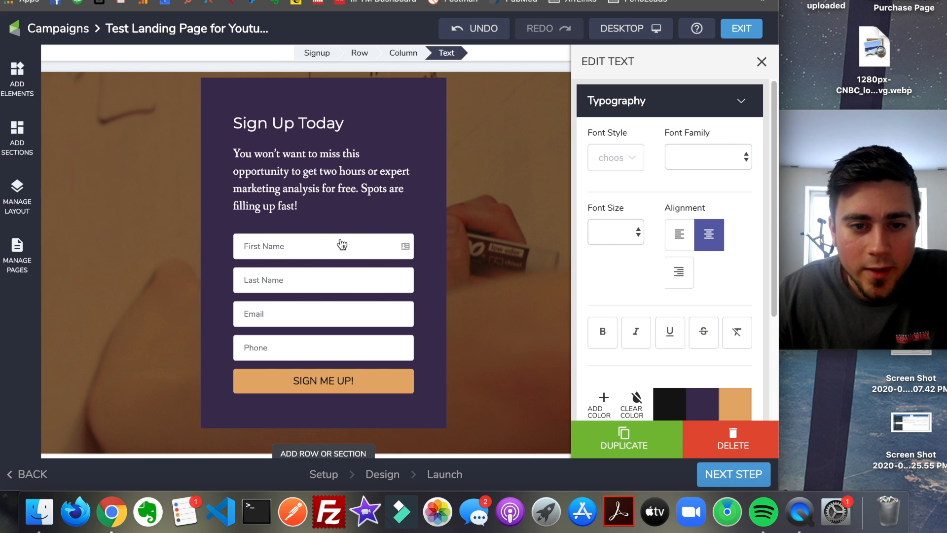
- Open the redirect options of the Sign Up Today form and display the available redirect actions
left_click(358, 282)
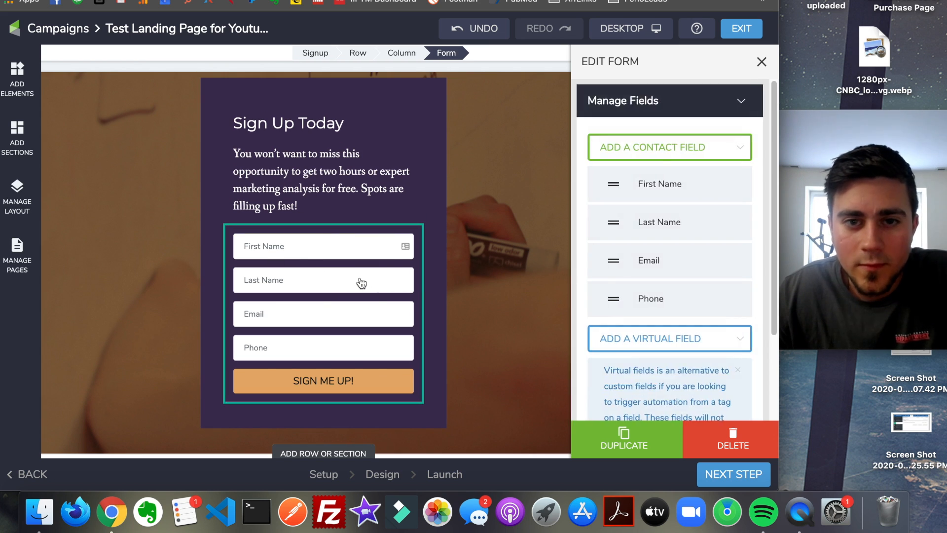
scroll(673, 167, "down", 5)
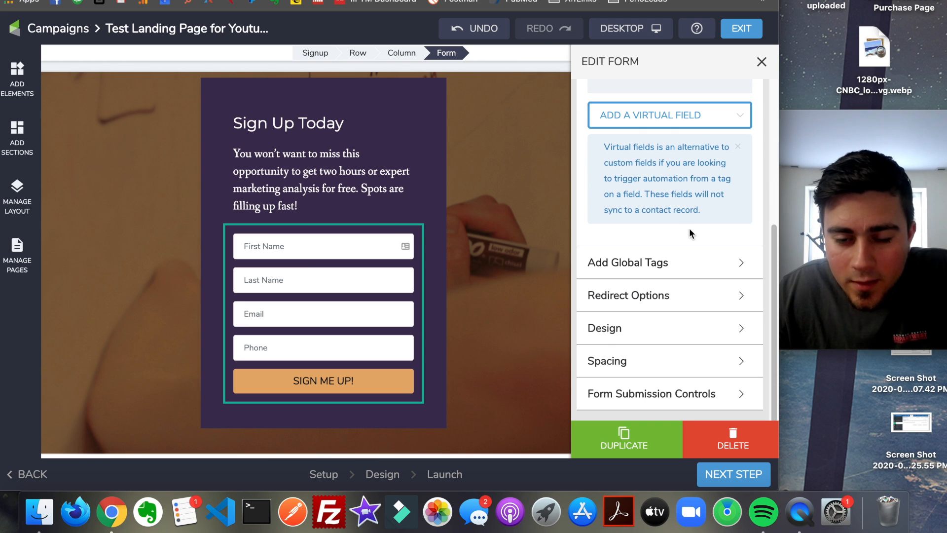
left_click(663, 307)
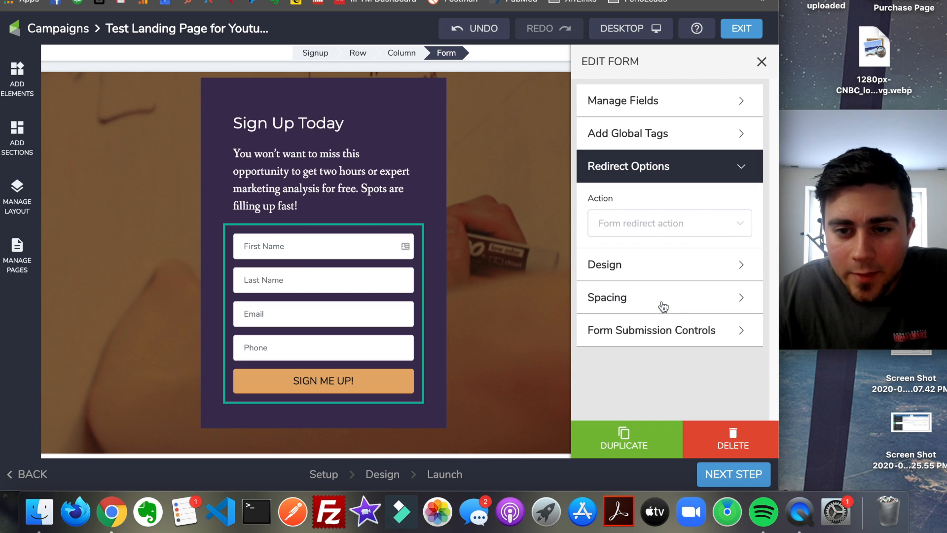
left_click(664, 233)
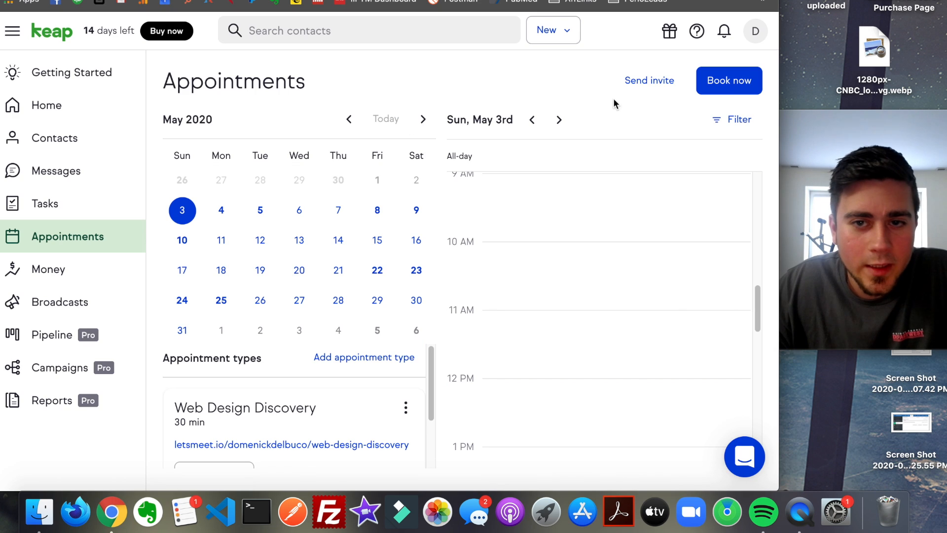
- Start an appointment invite on the Appointments page, cut the booking link out of its message and close the invite
left_click(650, 83)
left_click_drag(421, 256, 171, 254)
right_click(224, 266)
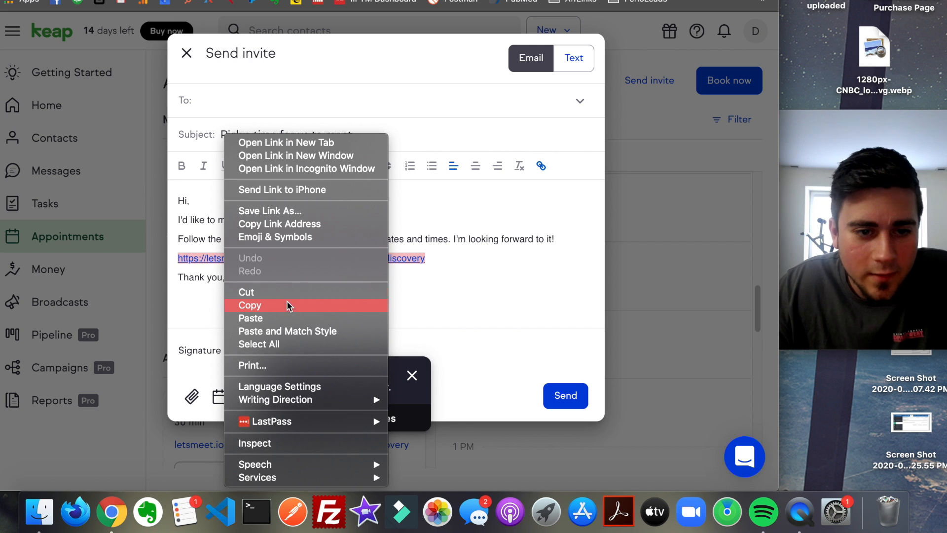
left_click(288, 296)
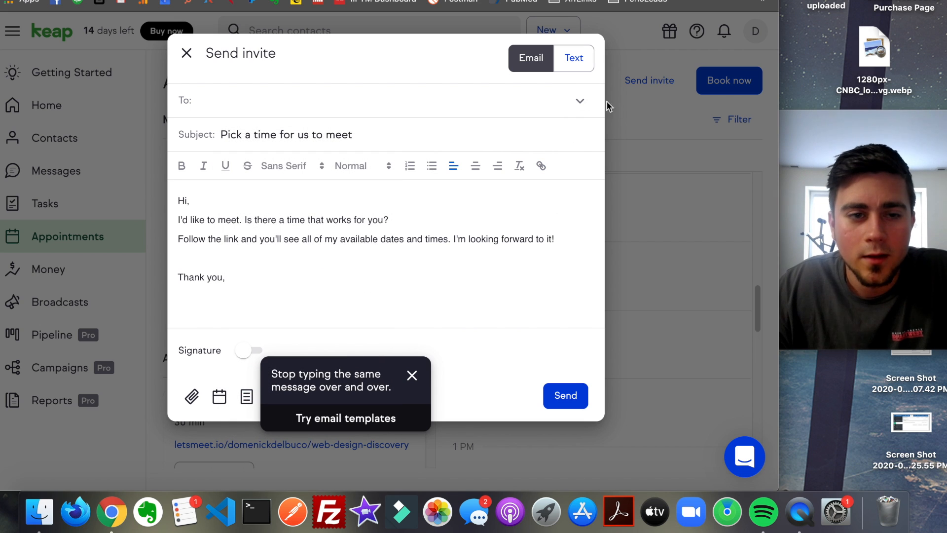
left_click(188, 52)
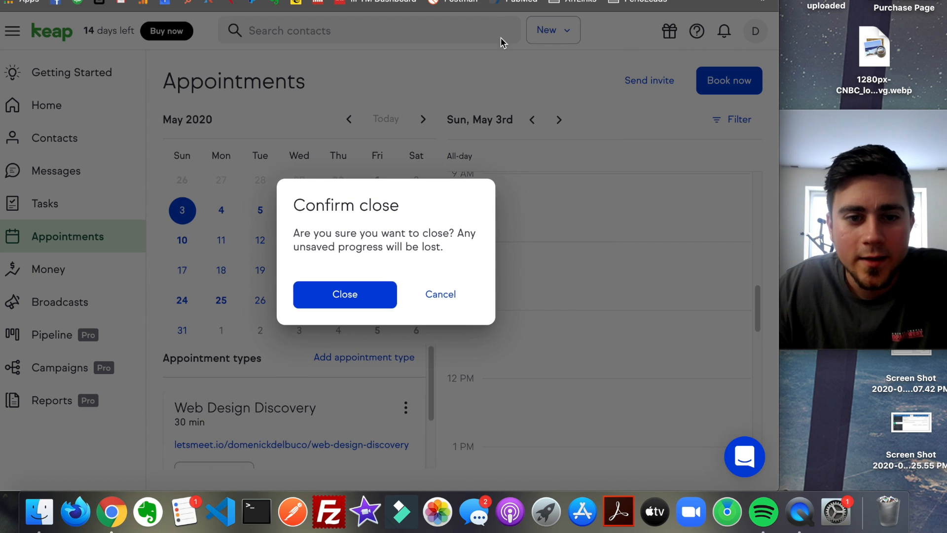
- Return to the landing page editor and set the form to redirect with Link to a url, pasting the booking link as External URL
key("ctrl+shift+Tab")
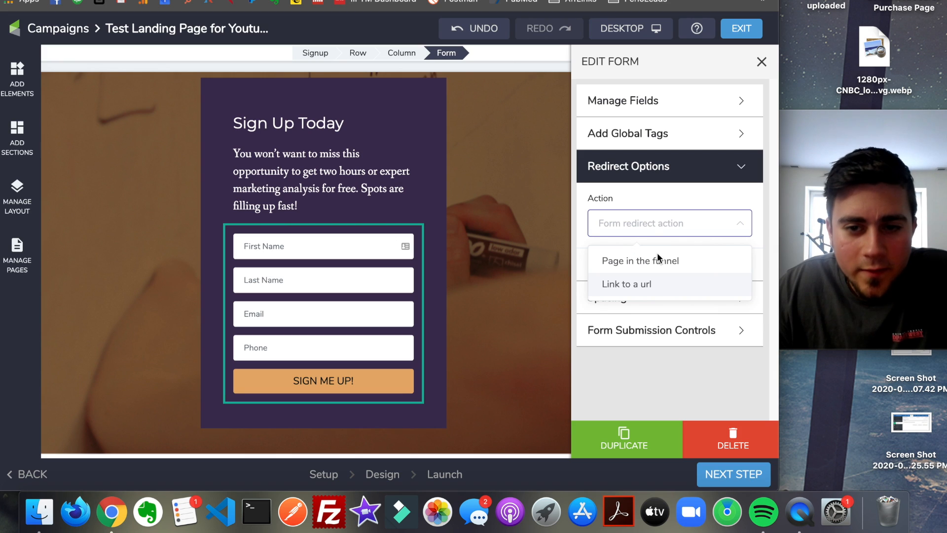
left_click(653, 290)
left_click(656, 293)
key("super+v")
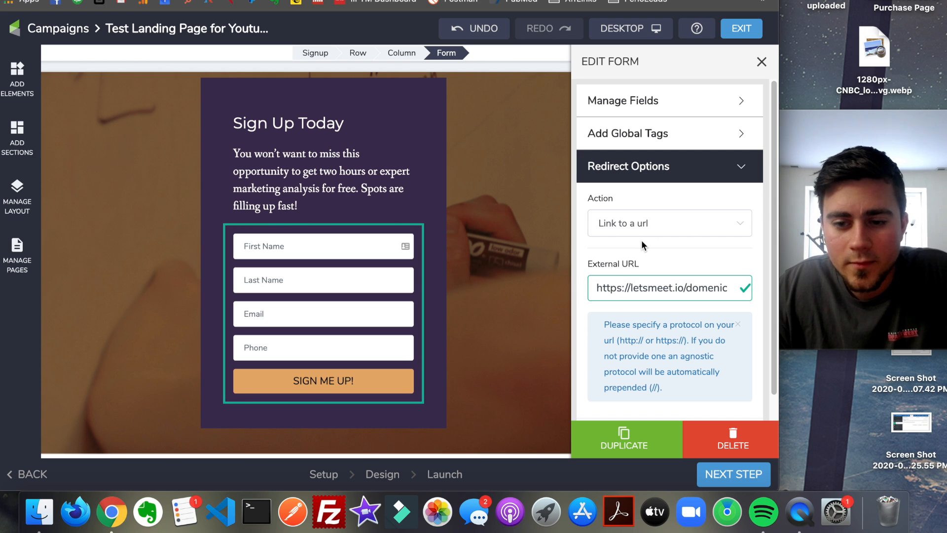
scroll(643, 246, "down", 3)
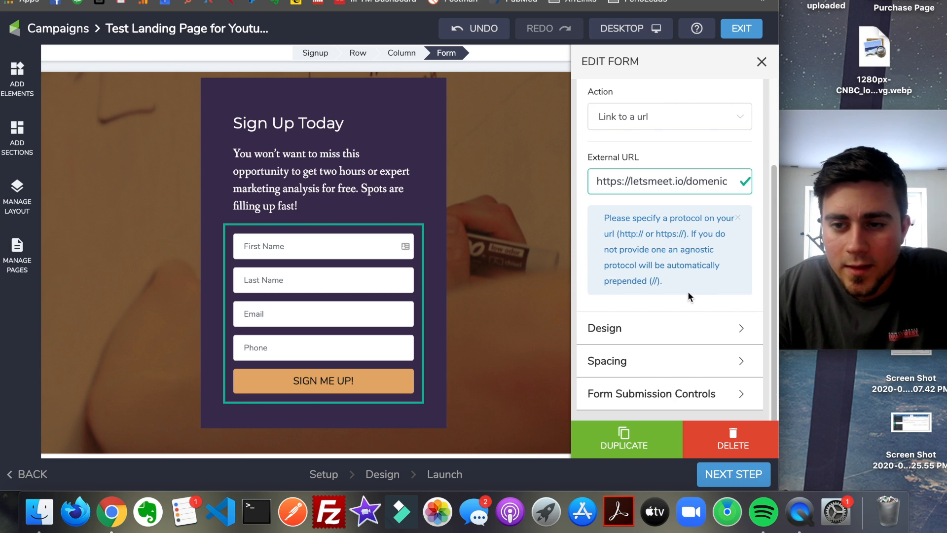
scroll(692, 296, "up", 2)
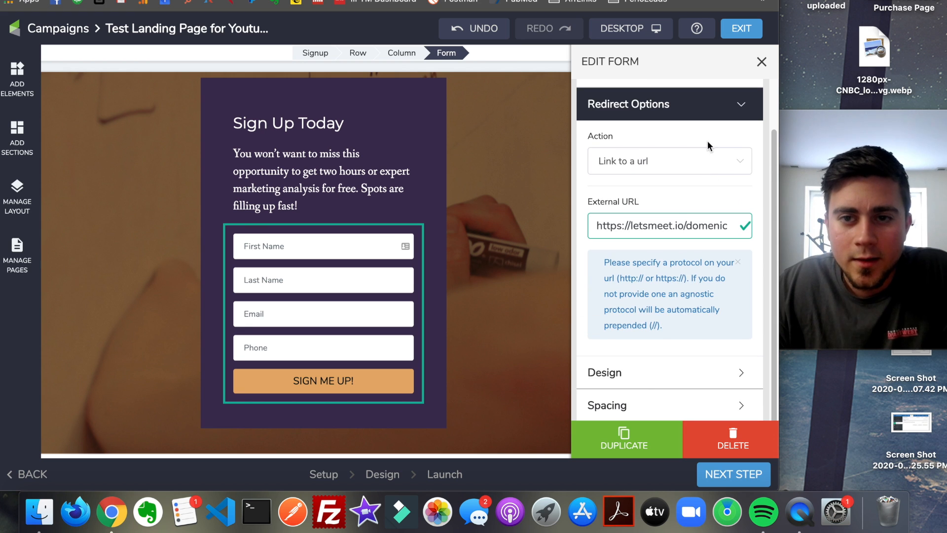
scroll(679, 226, "up", 2)
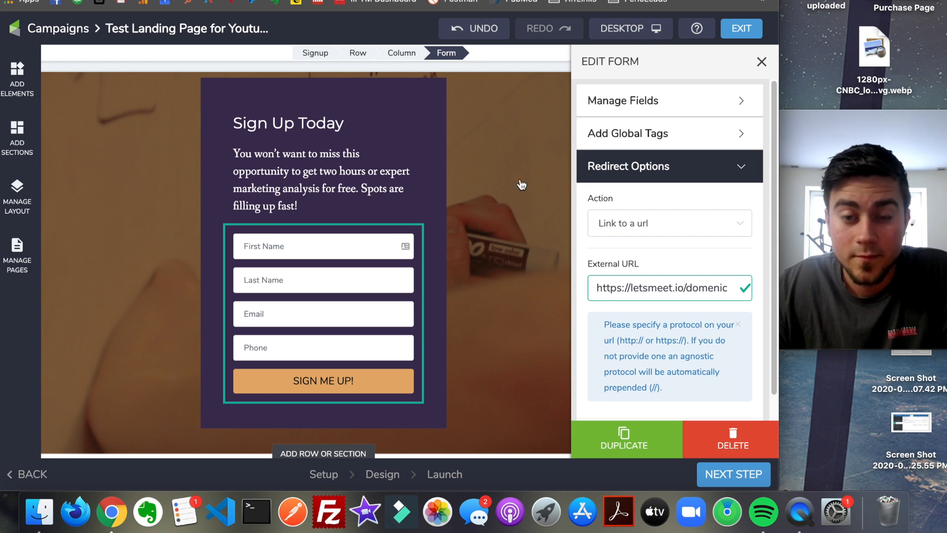
- Continue to the launch stage, take the landing page live, and select its published URL
left_click(721, 405)
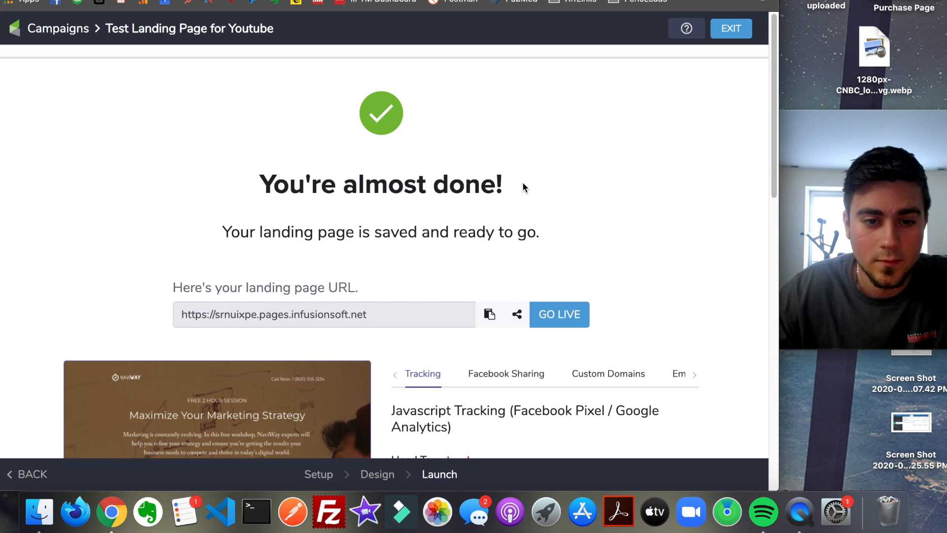
left_click(580, 322)
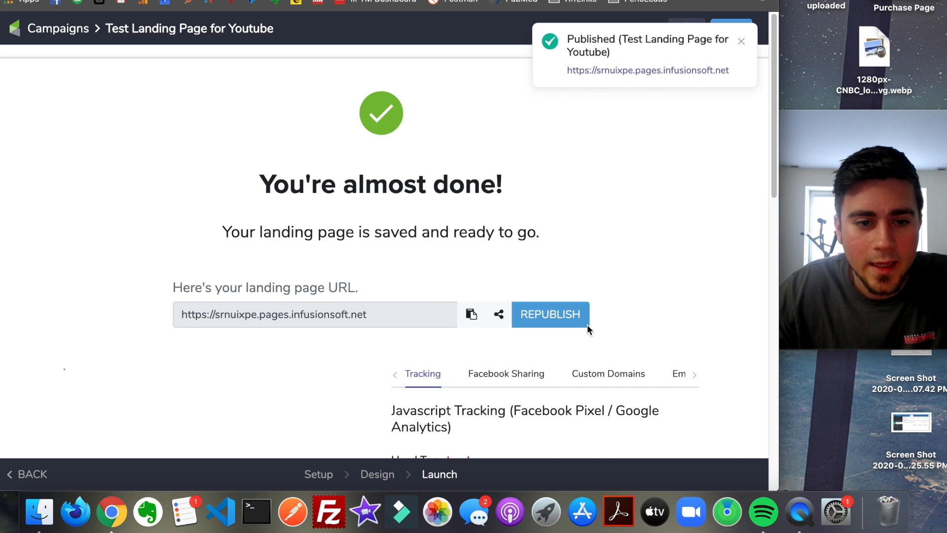
left_click(419, 314)
triple_click(419, 315)
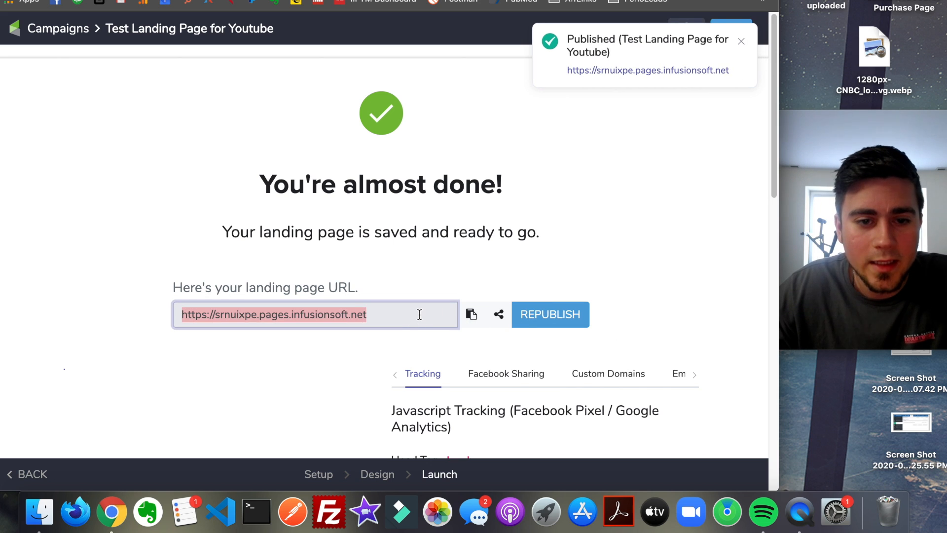
left_click(742, 41)
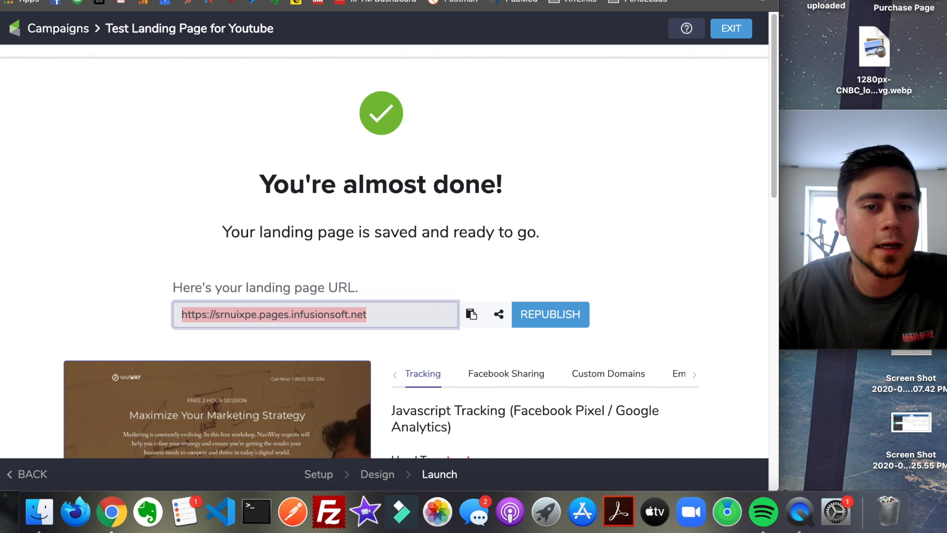
- Open an incognito browser window and move it so the Google Ads home page and its address are in view
key("super+shift+n")
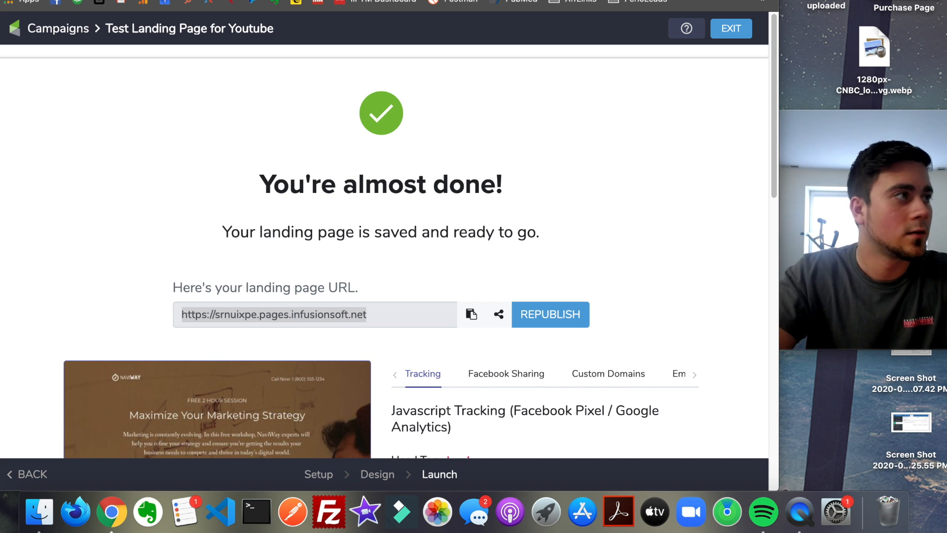
left_click_drag(0, 127, 249, 1)
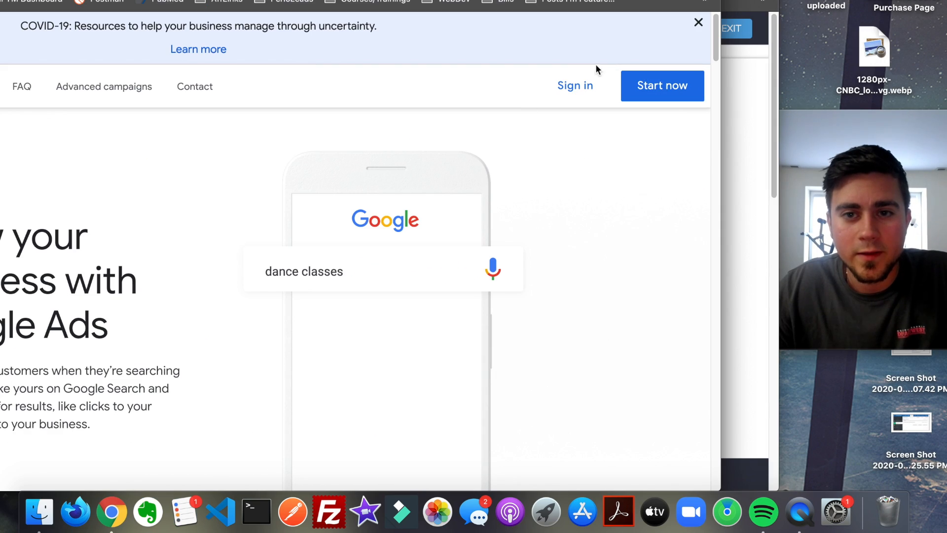
left_click_drag(508, 1, 594, 84)
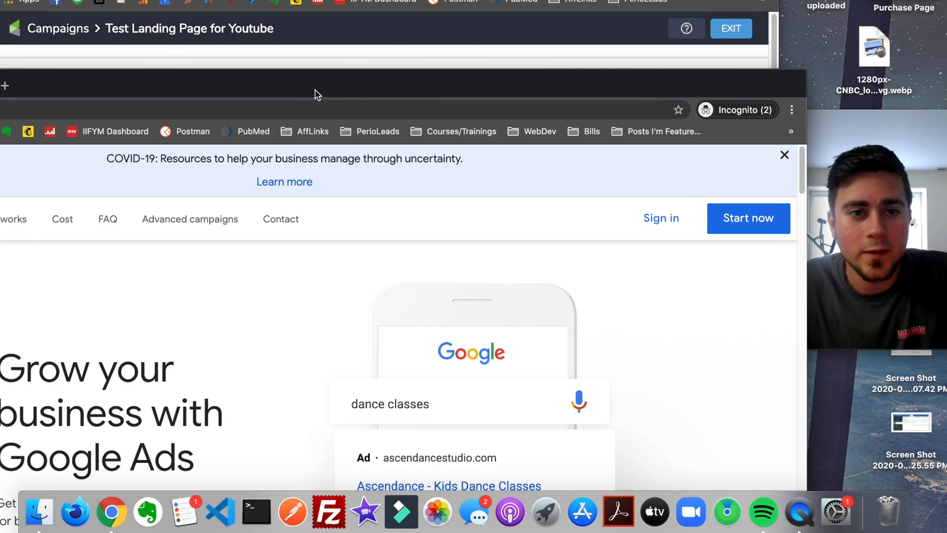
left_click_drag(316, 93, 186, 100)
left_click_drag(405, 108, 235, 1)
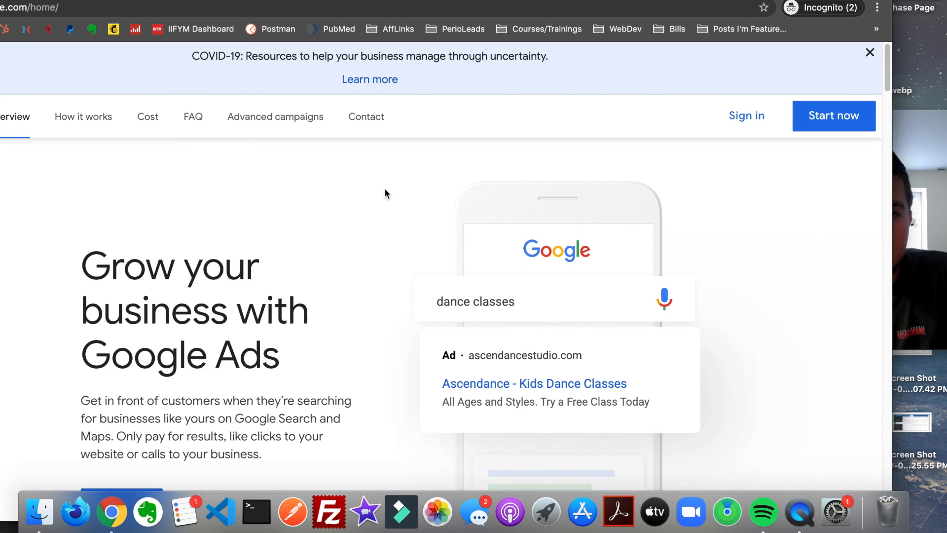
left_click_drag(284, 0, 388, 38)
- Search Google for "display ads" in the incognito window and look through the results
double_click(366, 48)
triple_click(365, 48)
double_click(366, 48)
triple_click(365, 48)
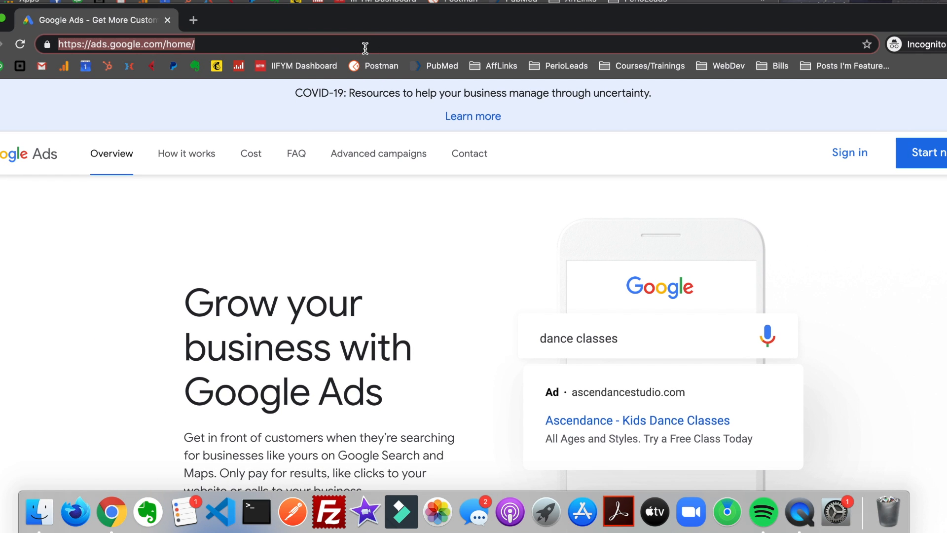
type("display ad")
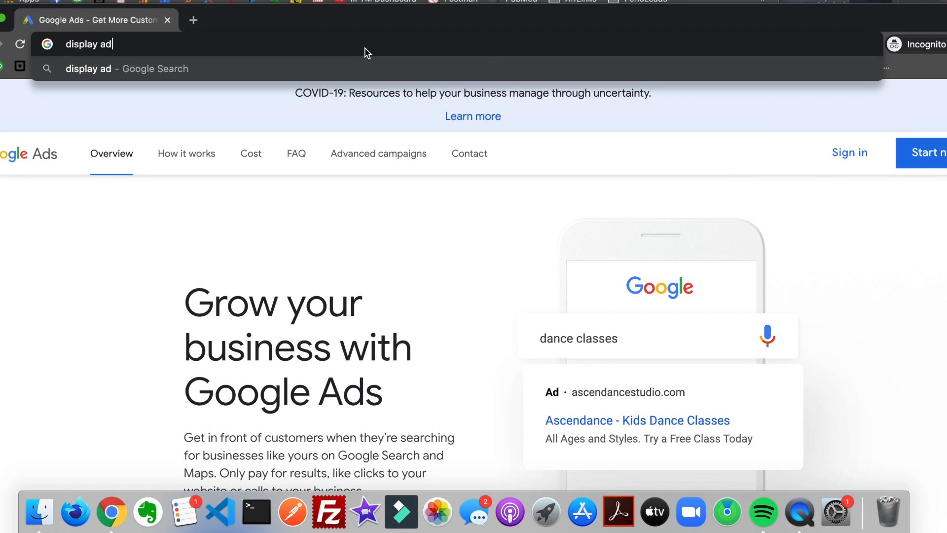
type("s")
key("Return")
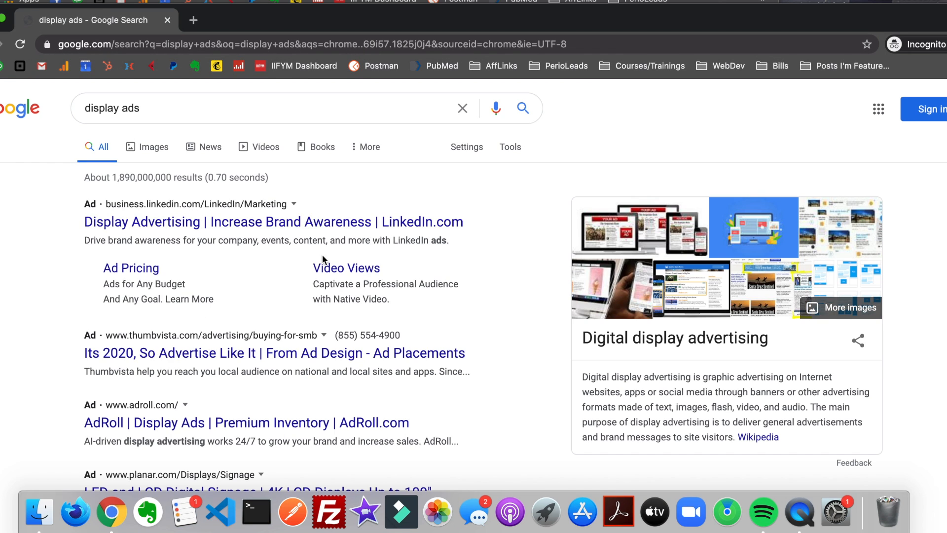
scroll(323, 259, "down", 4)
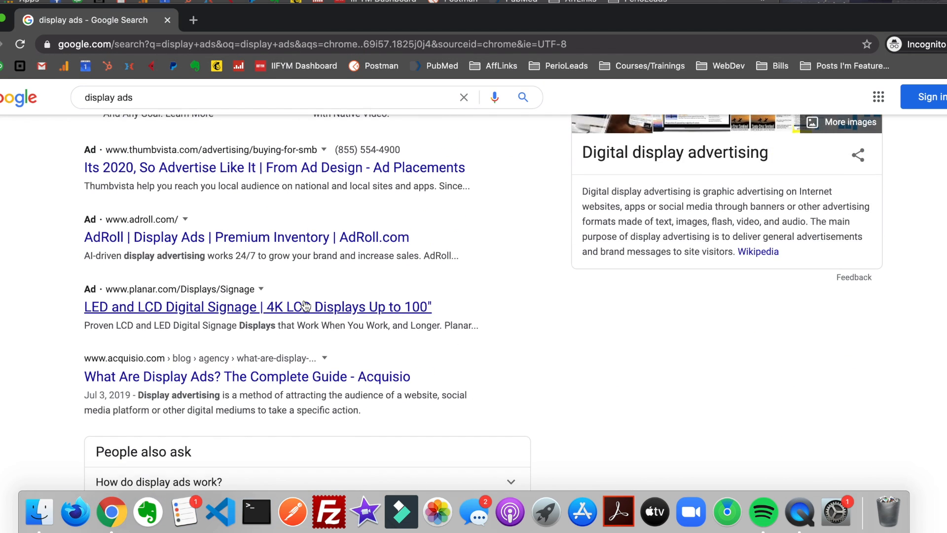
scroll(276, 222, "up", 5)
- Search Google for "google ads free credit" and open the U.S. Google Ads Coupon Voucher result
left_click(226, 103)
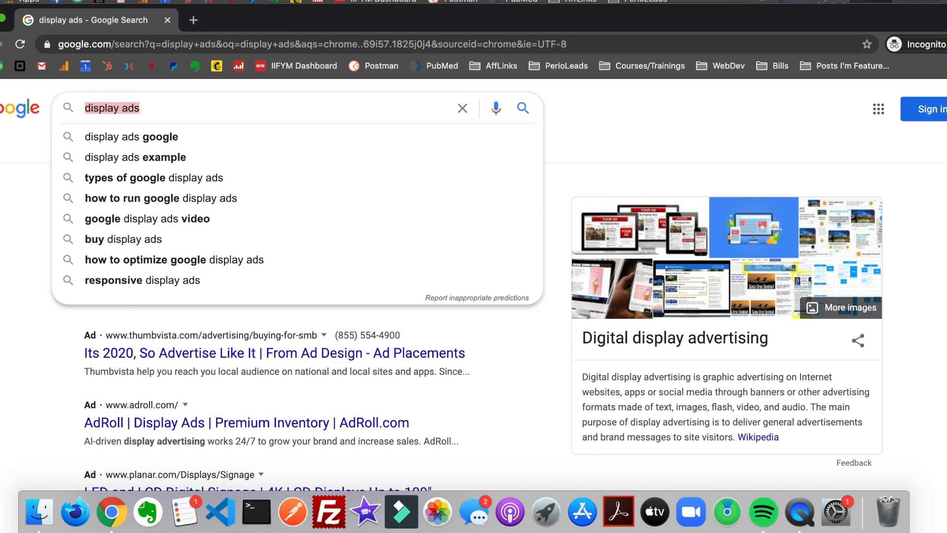
type("google ads free ")
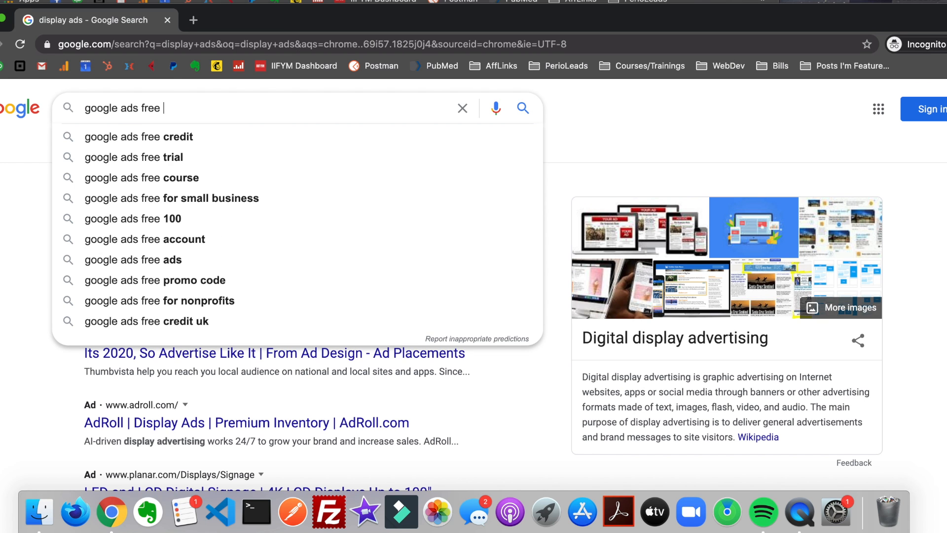
type("credit")
key("Return")
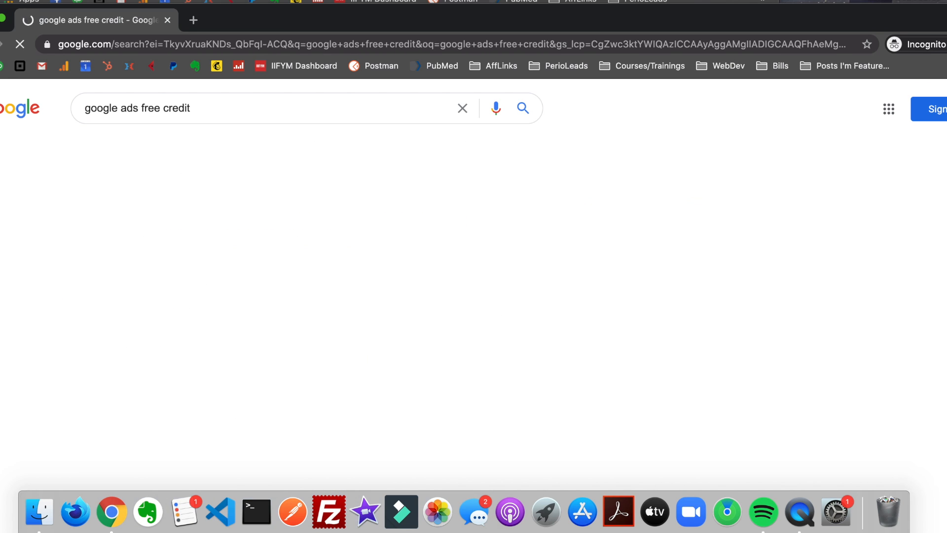
scroll(370, 246, "down", 2)
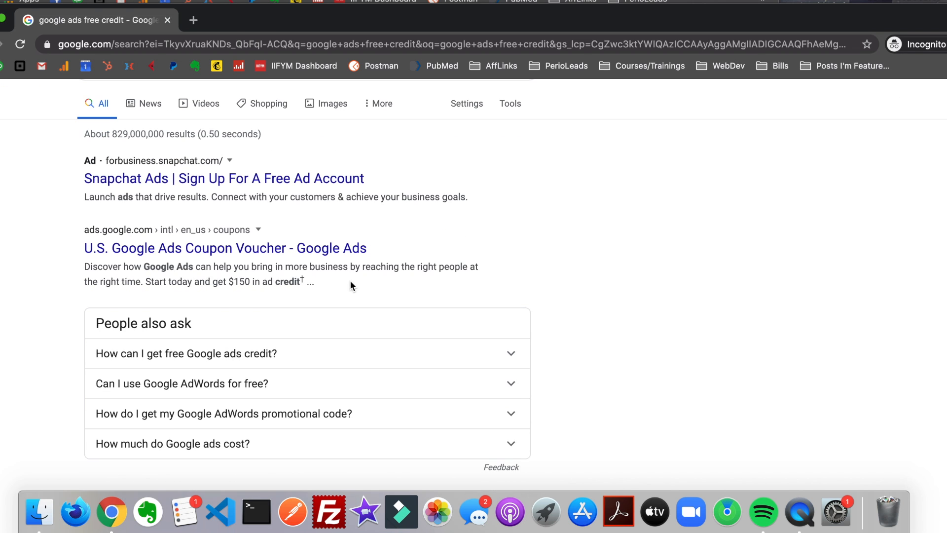
left_click(338, 249)
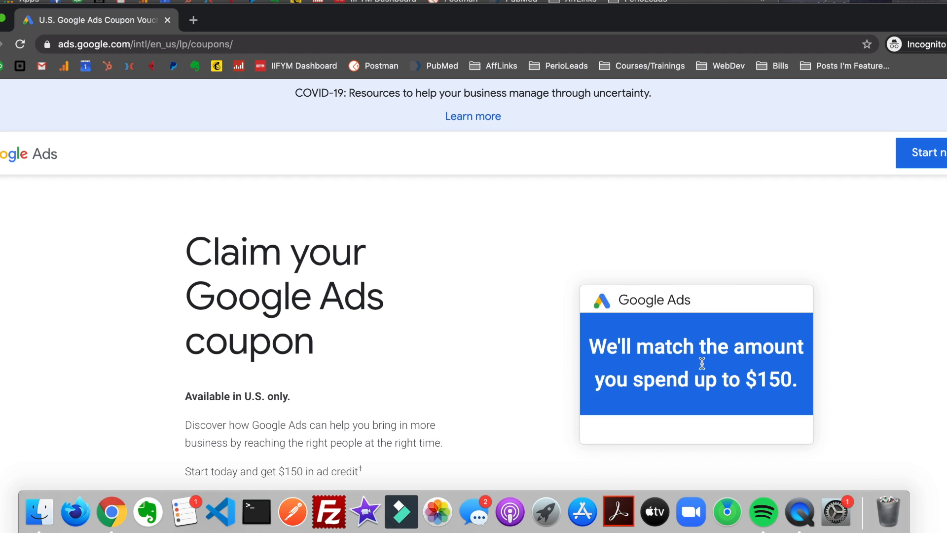
- Reposition the coupon page's incognito window and close it to return to the published landing page
mouse_move(665, 23)
left_mouse_down()
mouse_move(648, 0)
mouse_move(553, 0)
mouse_move(639, 7)
mouse_move(682, 30)
left_mouse_up()
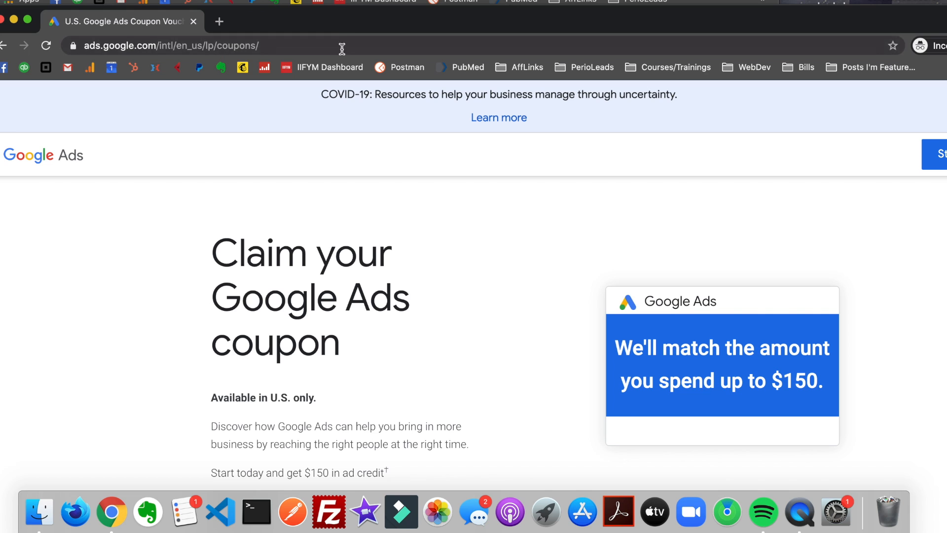
left_click_drag(324, 19, 262, 0)
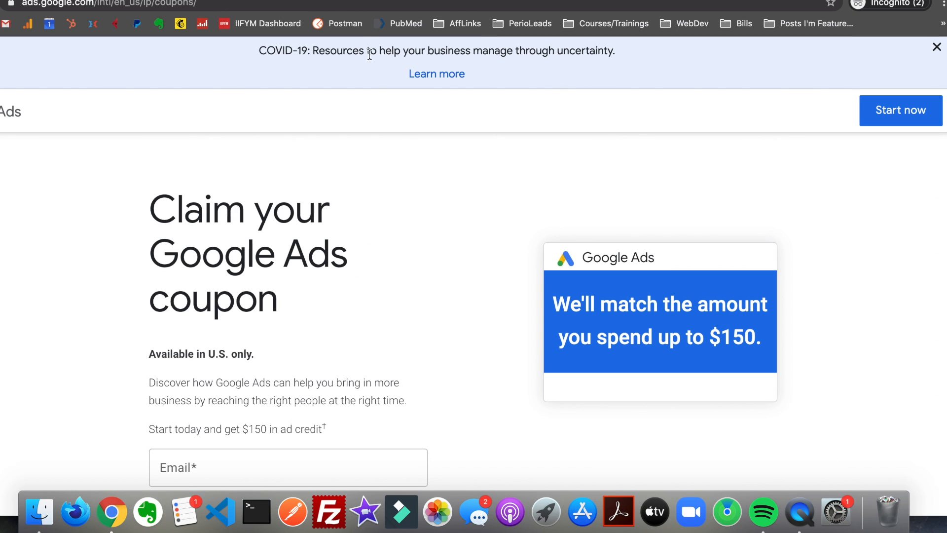
left_click_drag(261, 0, 402, 0)
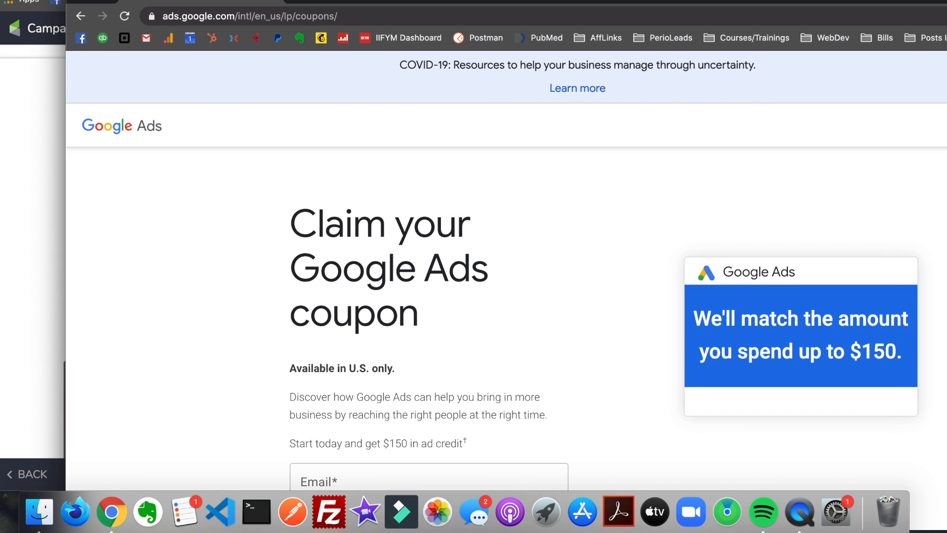
left_click(77, 0)
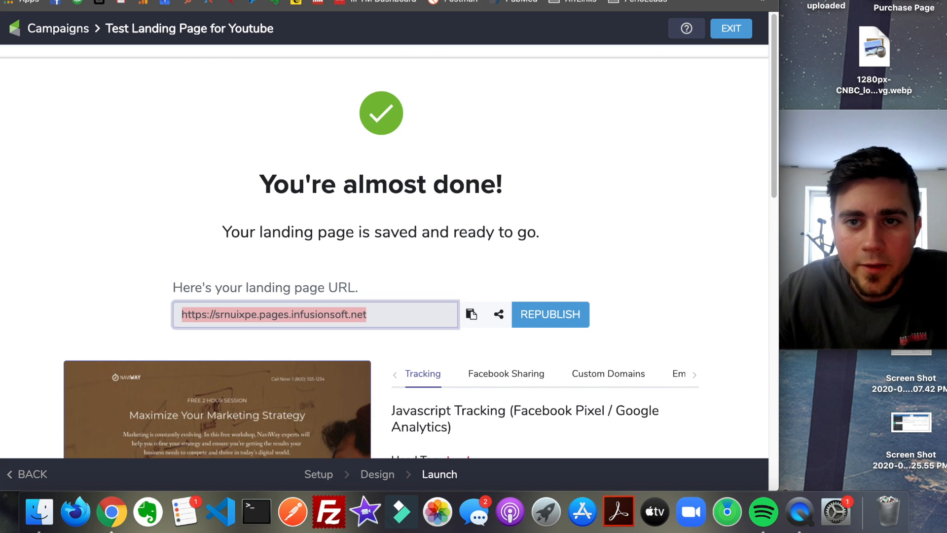
- Switch to Google Ads, open the American Web Designers campaign and check its status options without changing them
key("ctrl+Tab")
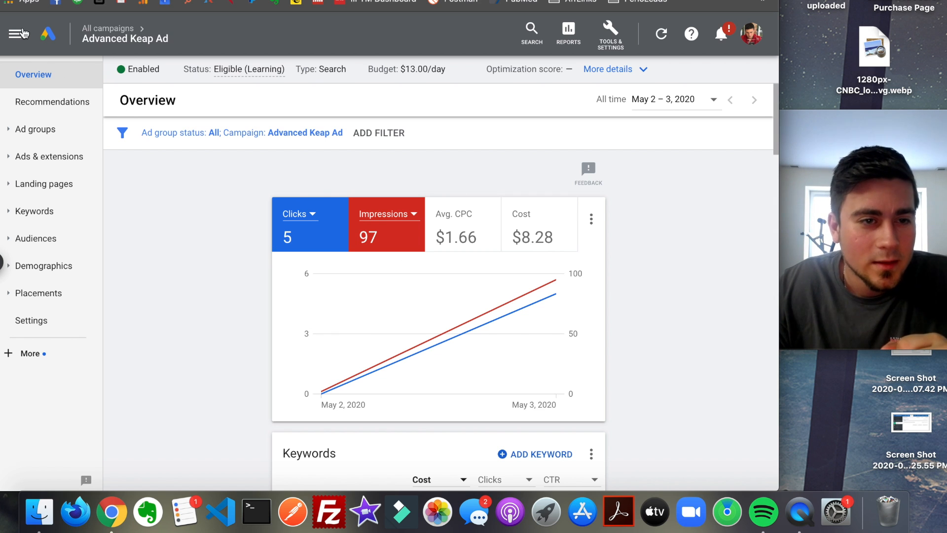
left_click(14, 35)
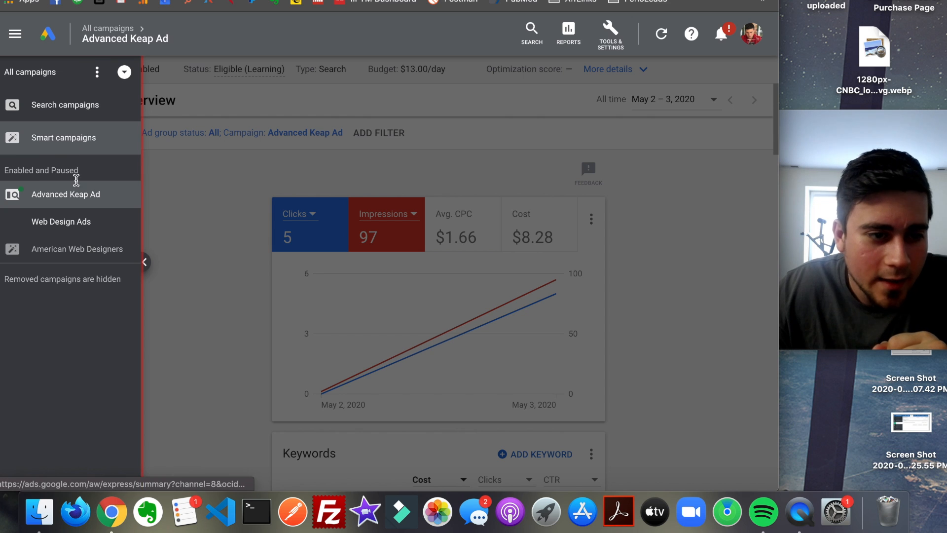
left_click(84, 253)
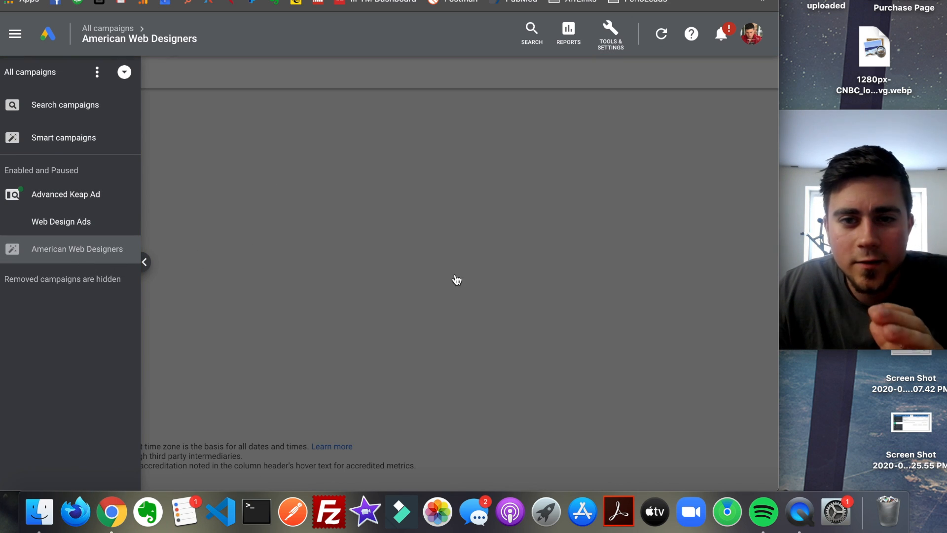
left_click(378, 222)
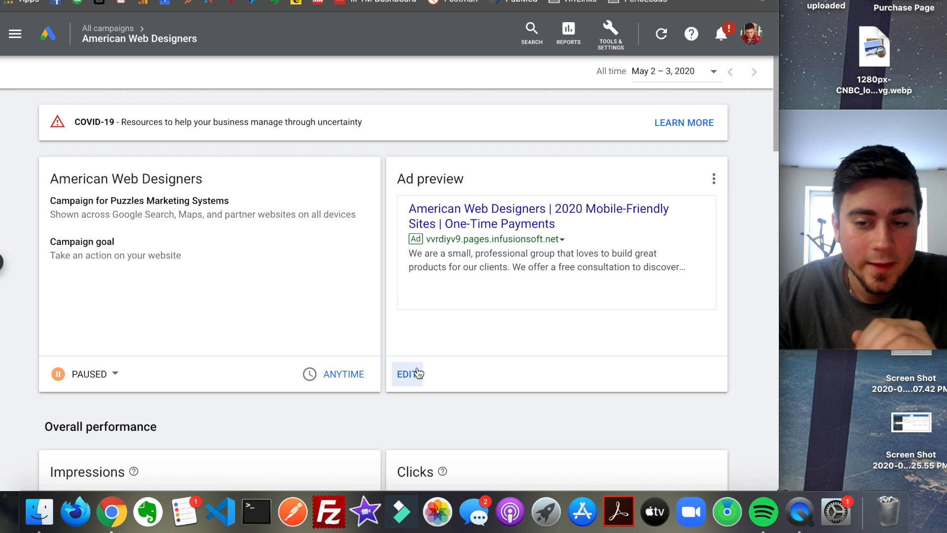
left_click(116, 375)
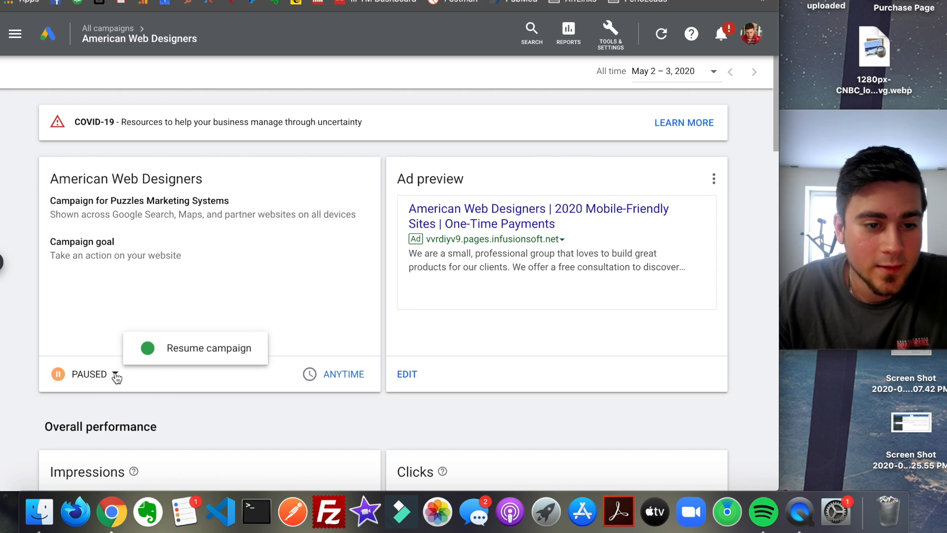
left_click(262, 292)
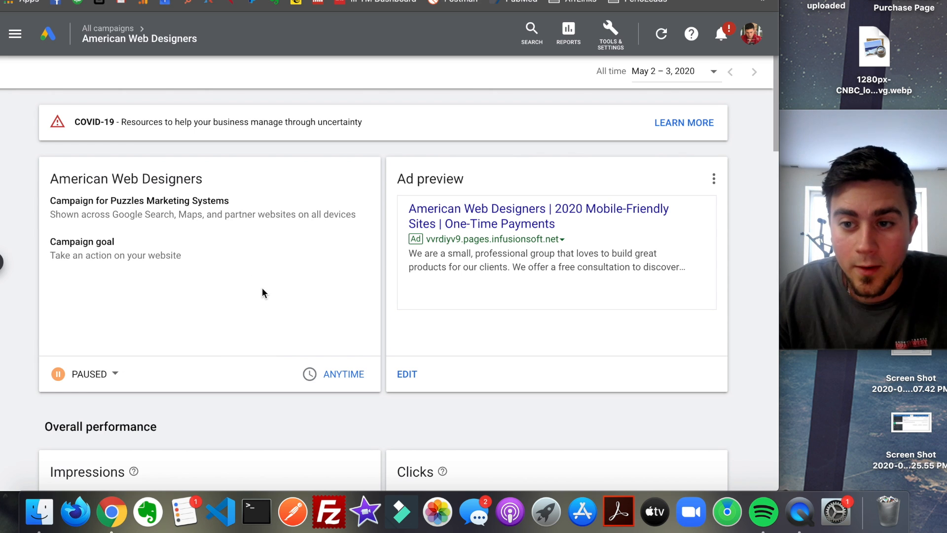
- Display the Advanced Keap Ad campaign's ad groups and return to the All campaigns overview
left_click(2, 262)
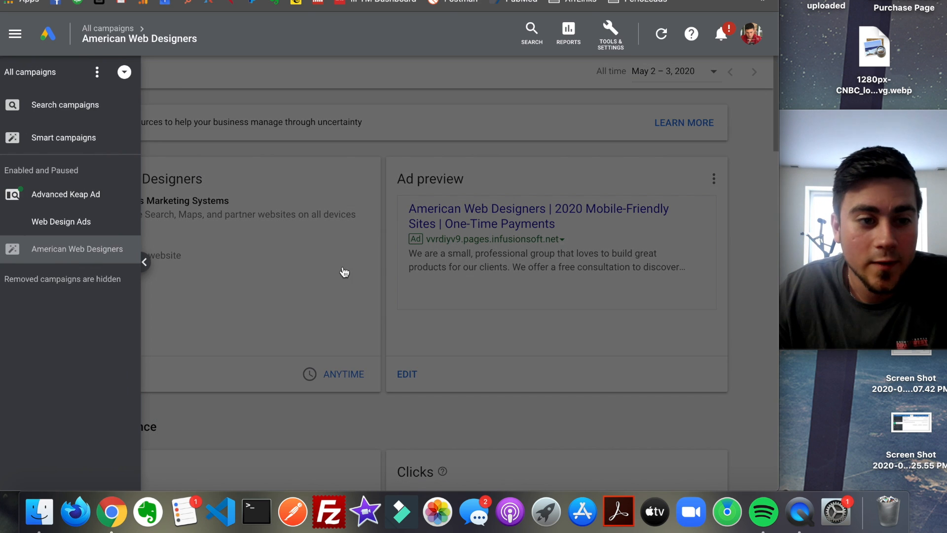
left_click(84, 201)
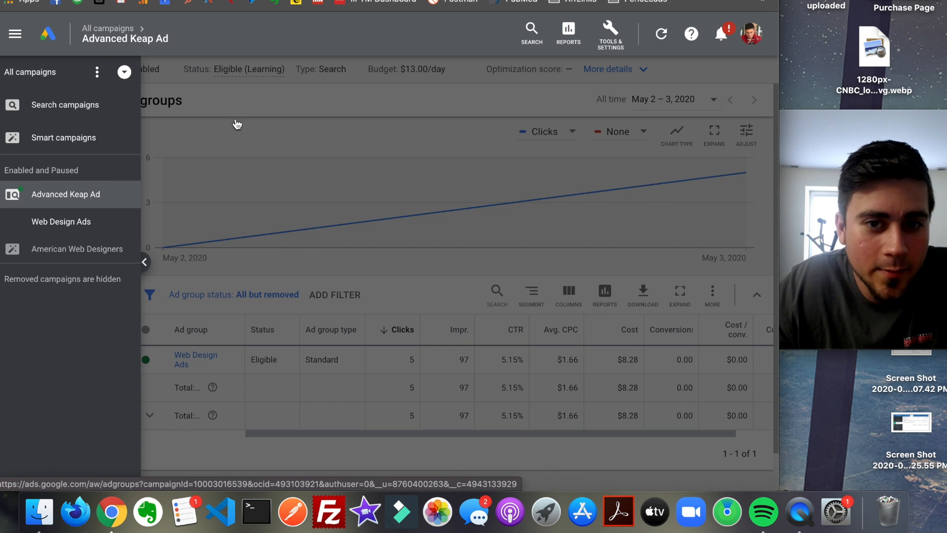
left_click(119, 73)
left_click(113, 75)
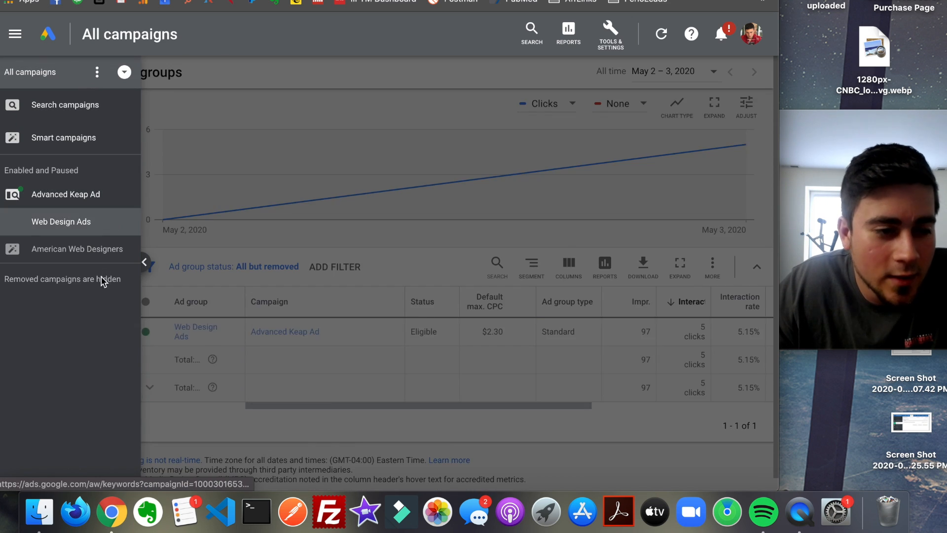
left_click(208, 179)
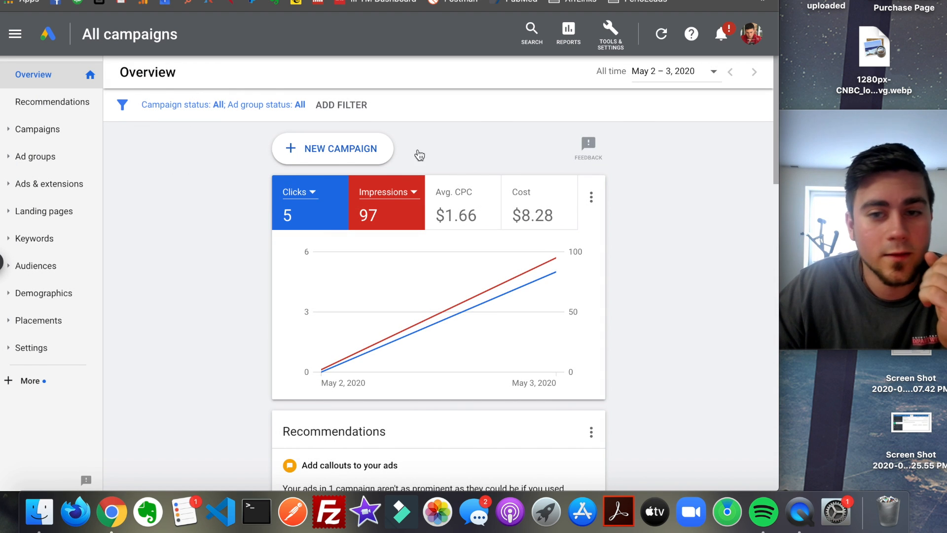
left_click(14, 34)
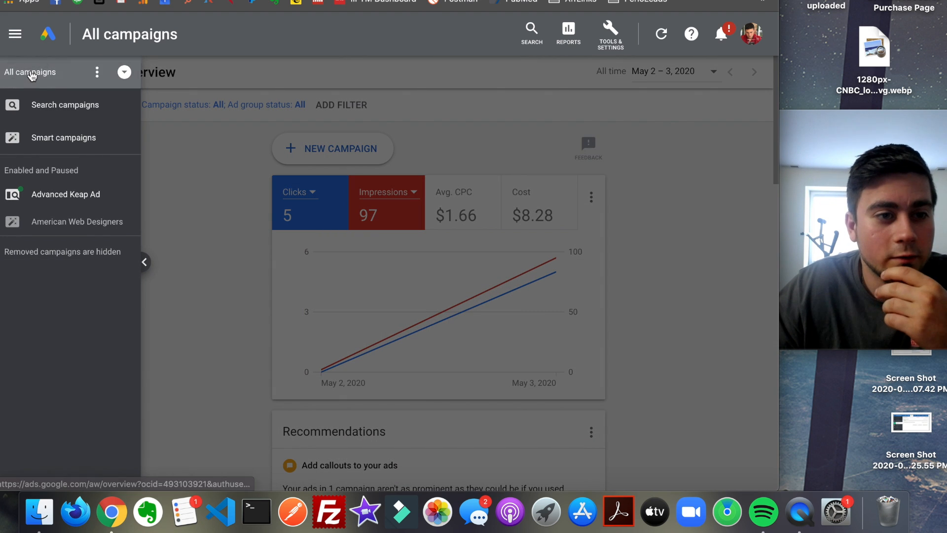
left_click(207, 170)
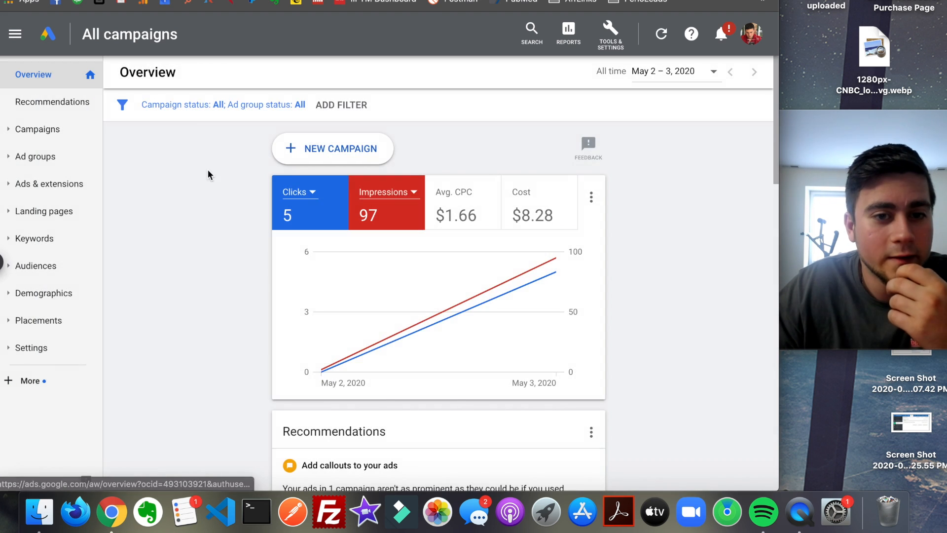
- Start a new campaign with Website traffic as its goal and Search as its campaign type
left_click(319, 154)
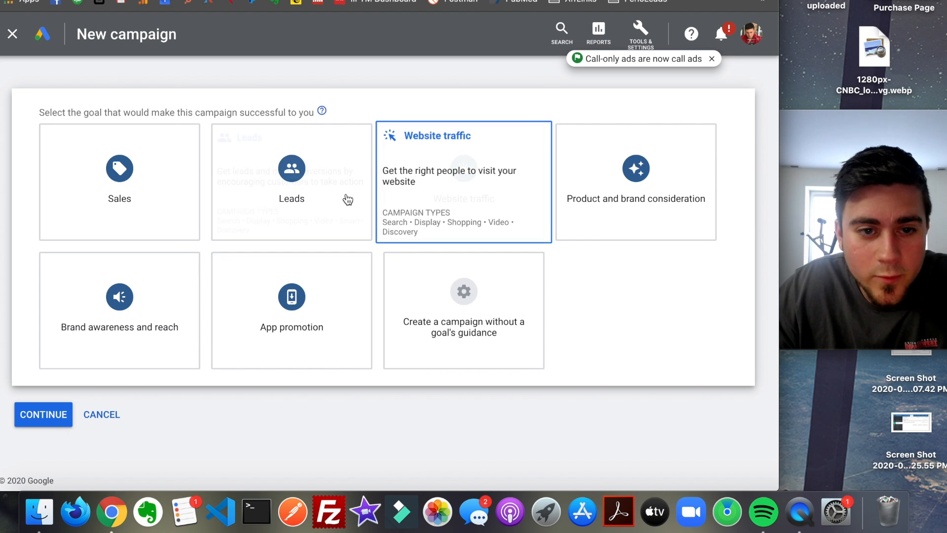
left_click(428, 186)
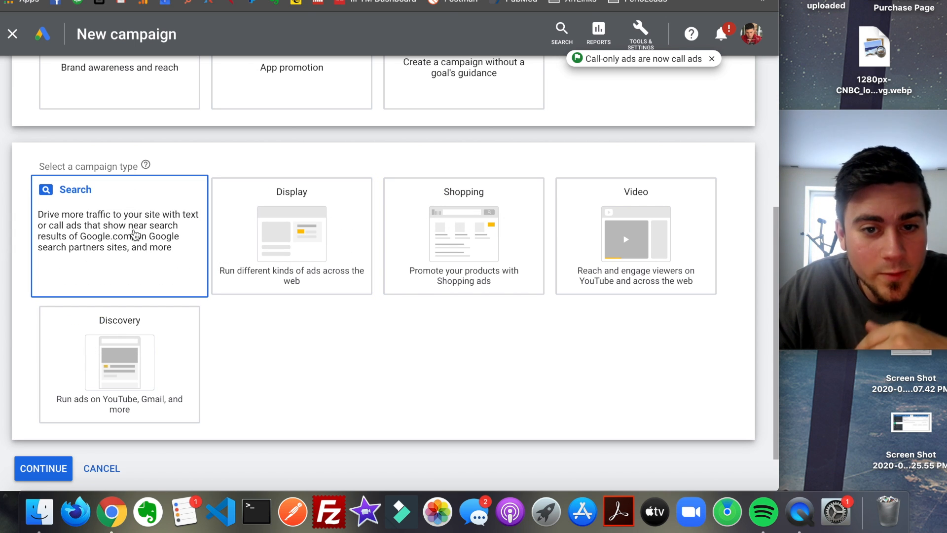
left_click(134, 248)
scroll(99, 380, "down", 3)
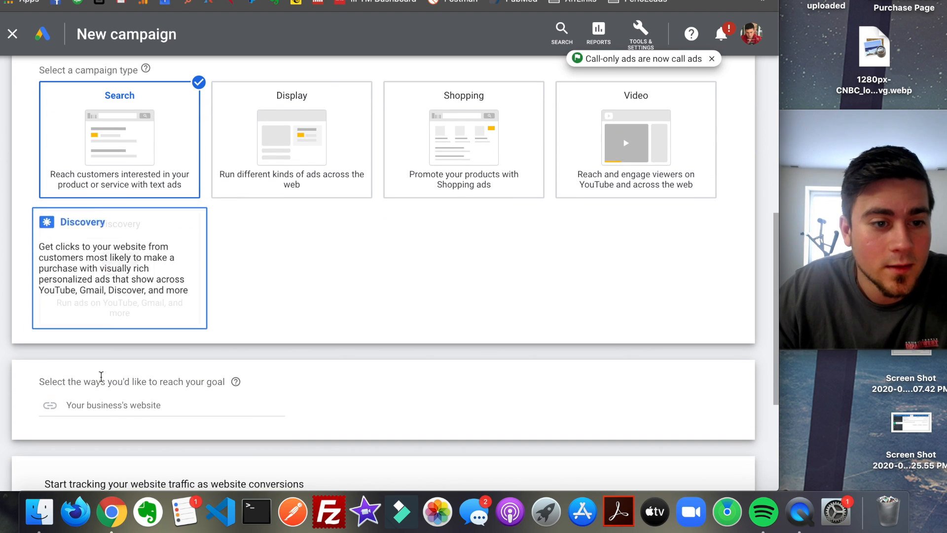
scroll(173, 385, "down", 1)
left_click(166, 389)
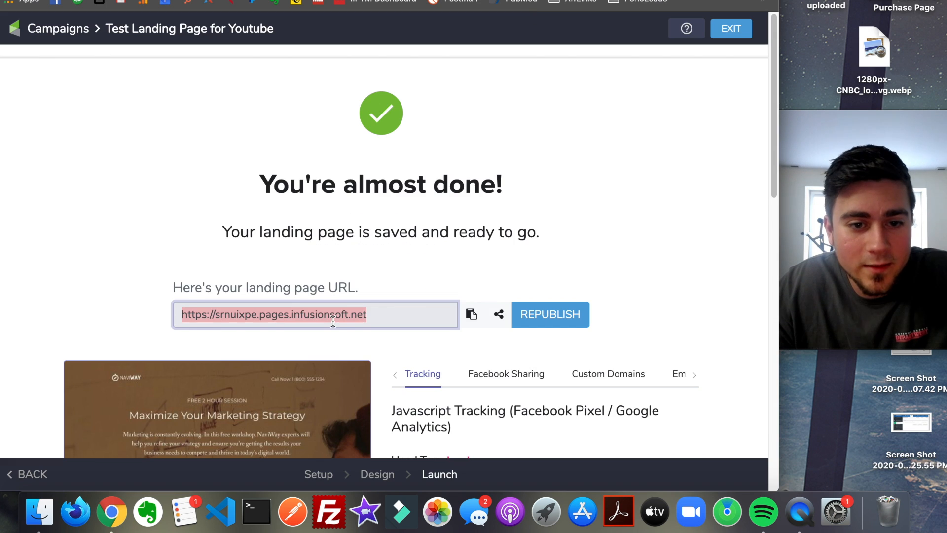
double_click(333, 316)
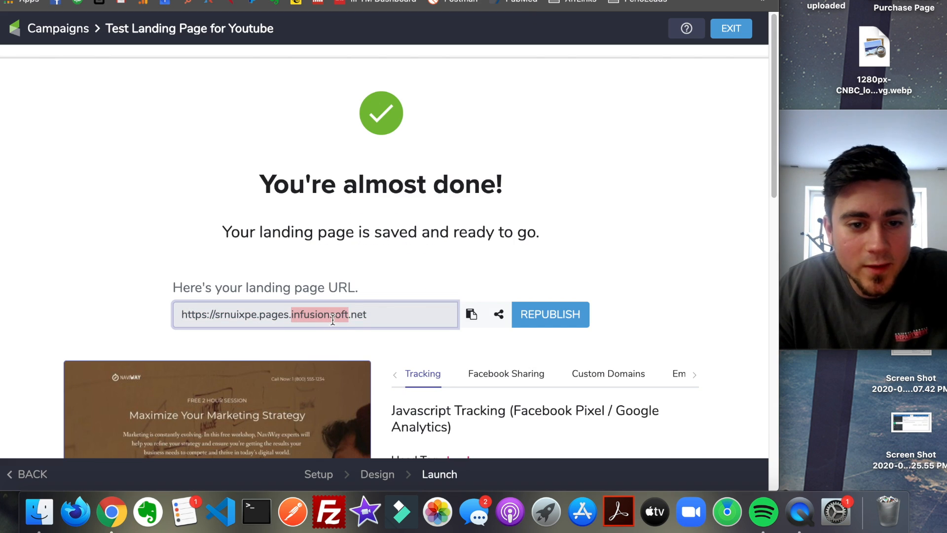
left_click(333, 317)
key("super+c")
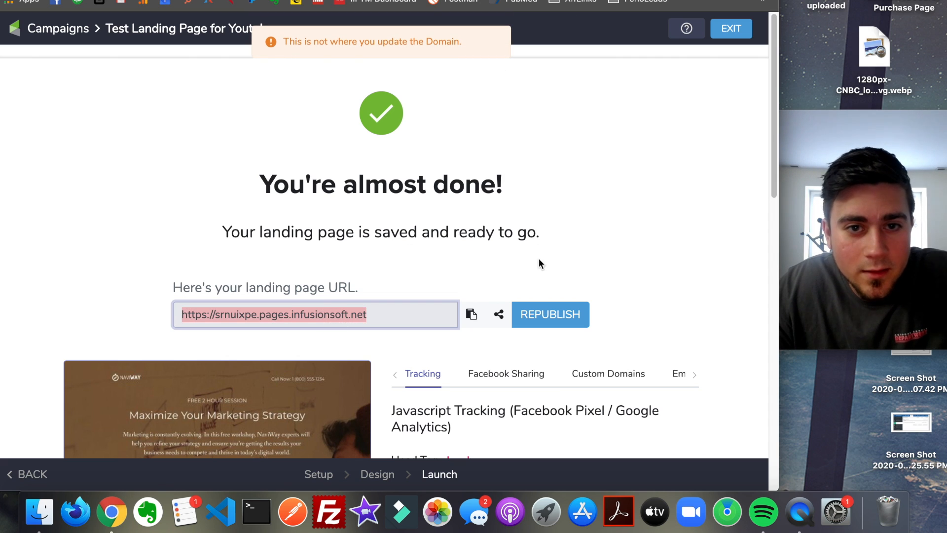
left_click(539, 308)
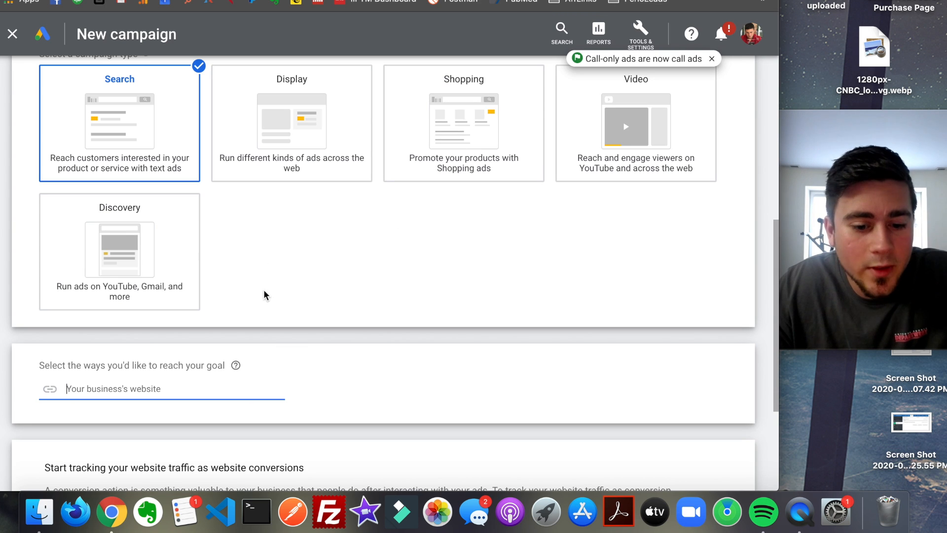
key("super+v")
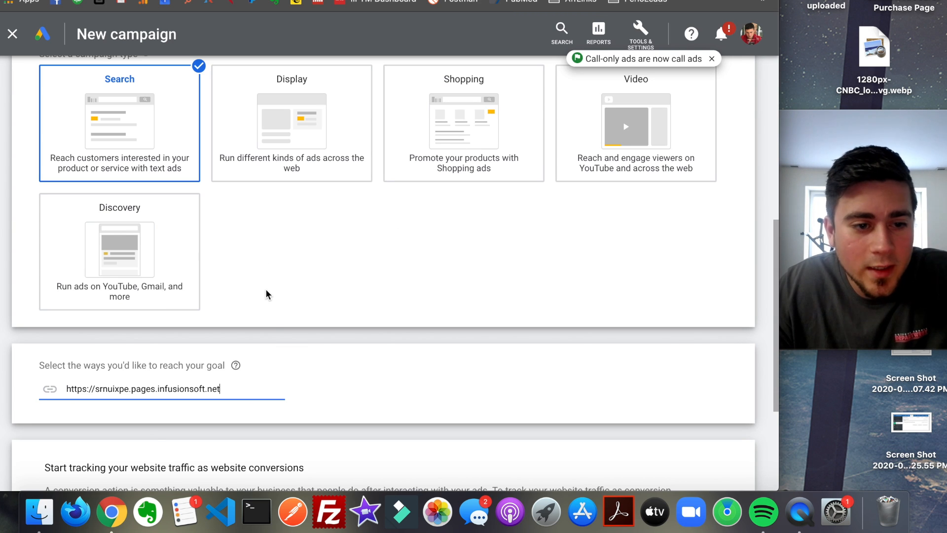
left_click(344, 364)
scroll(345, 362, "down", 5)
left_click(64, 414)
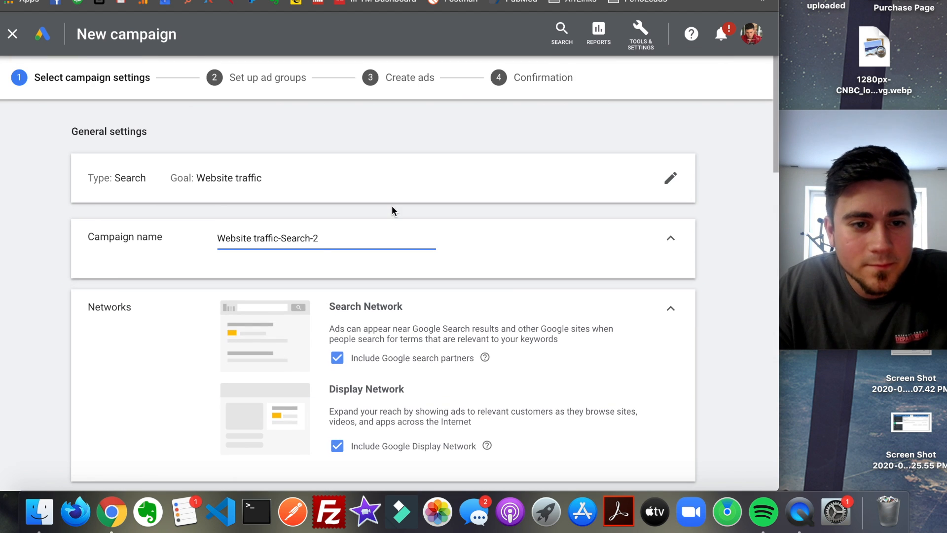
- Exclude the Google Display Network from the campaign's networks, leaving Google search partners included
triple_click(332, 239)
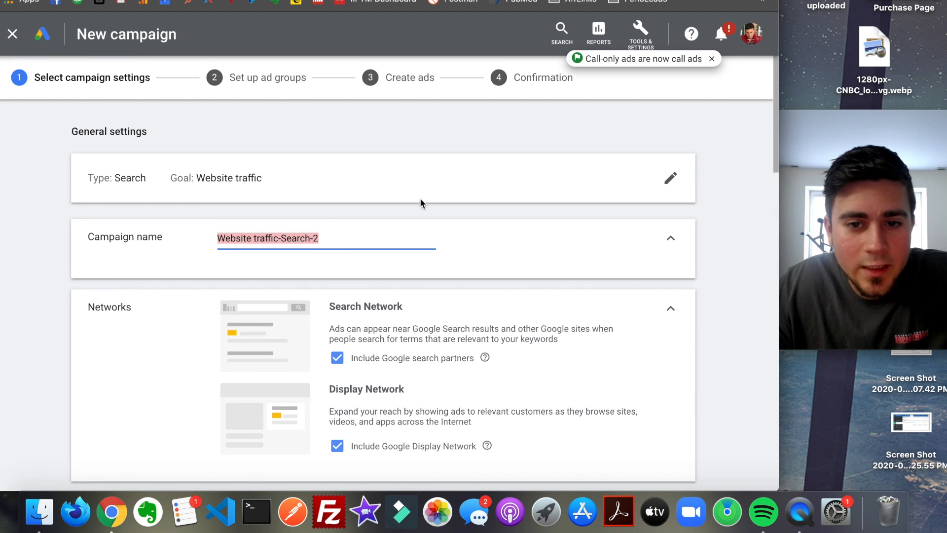
scroll(395, 239, "down", 3)
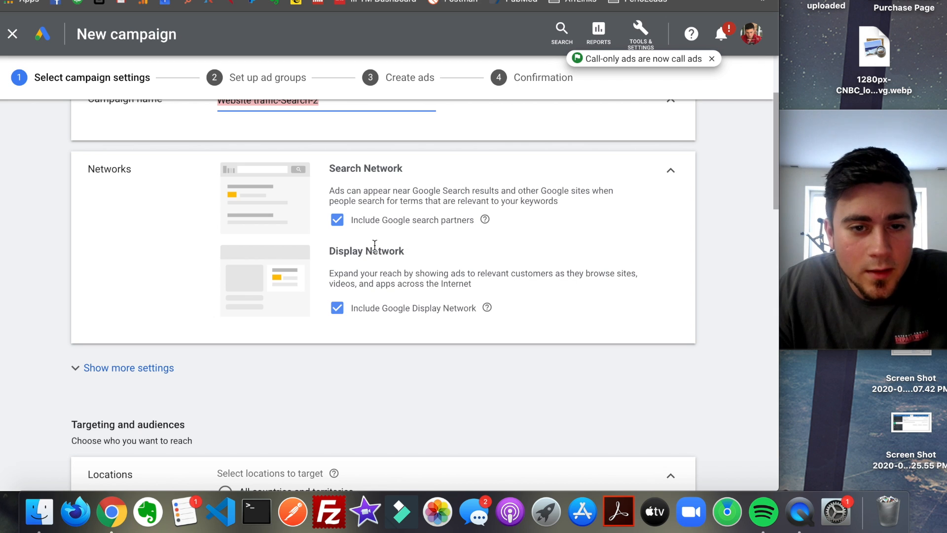
left_click(375, 312)
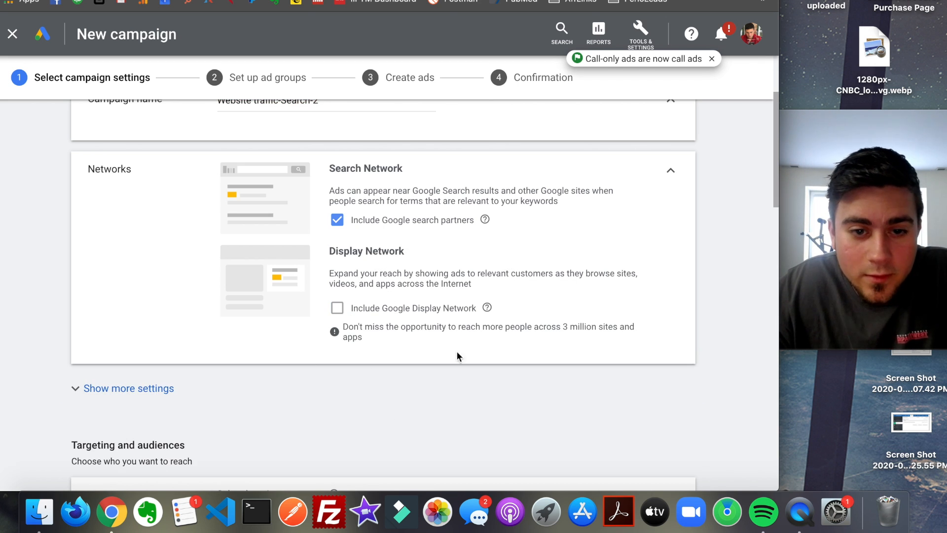
scroll(435, 241, "down", 1)
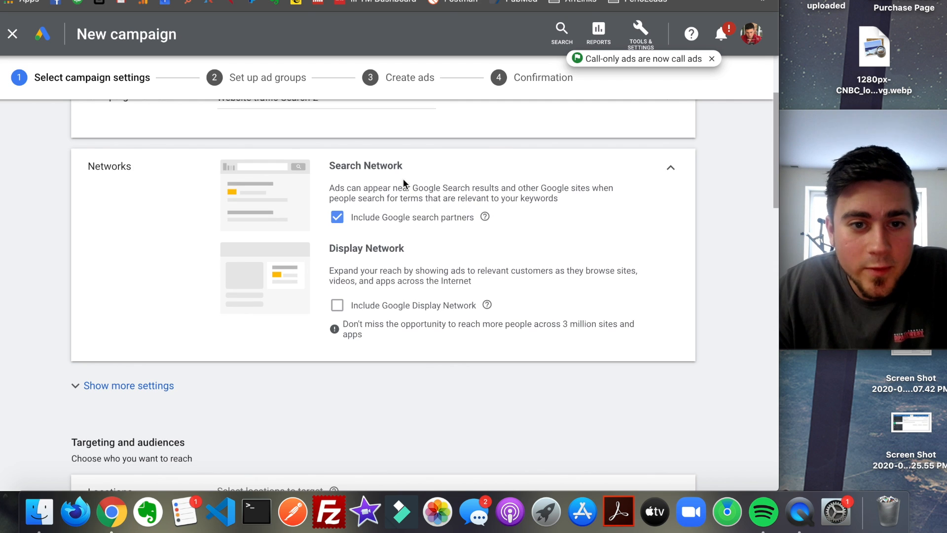
- Keep United States as the location and English as the language, and set the average daily budget to $15
scroll(419, 197, "down", 6)
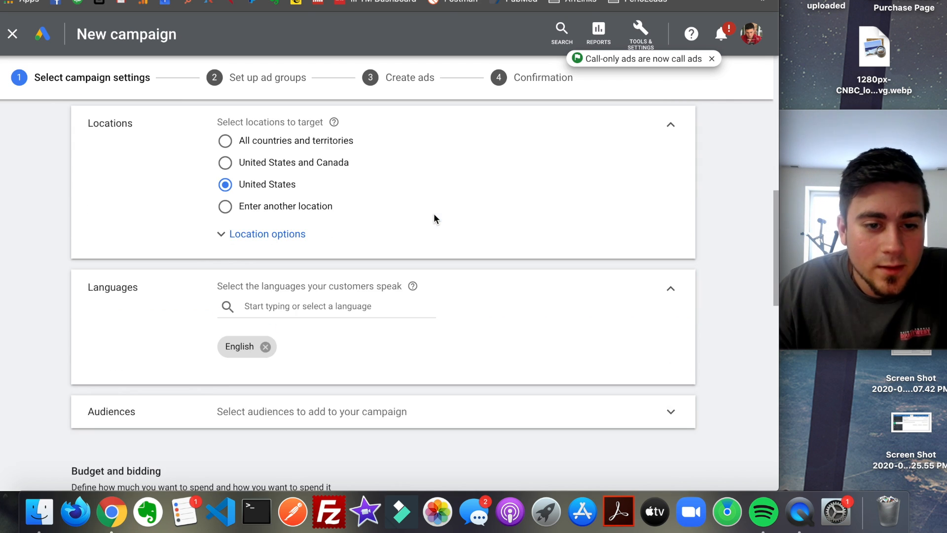
scroll(428, 218, "down", 2)
scroll(345, 233, "down", 1)
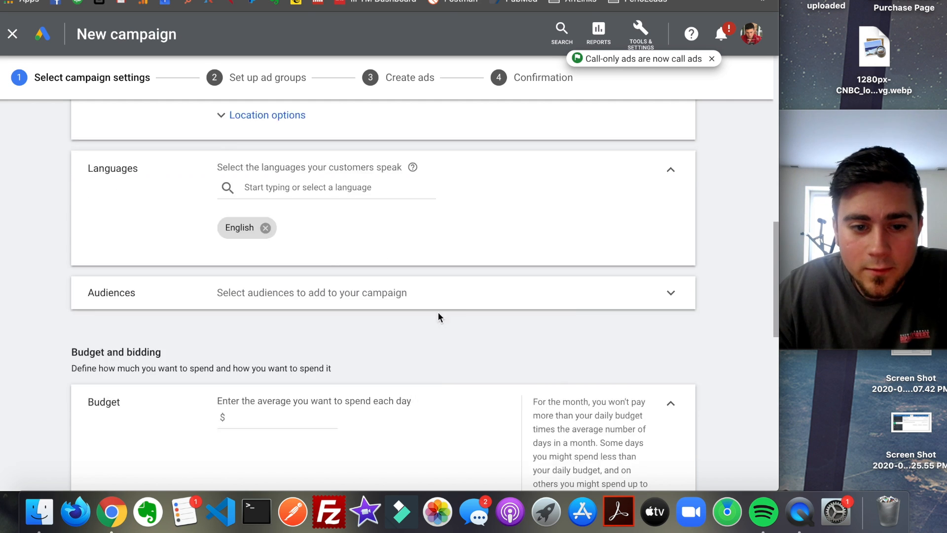
scroll(439, 319, "down", 4)
left_click(308, 245)
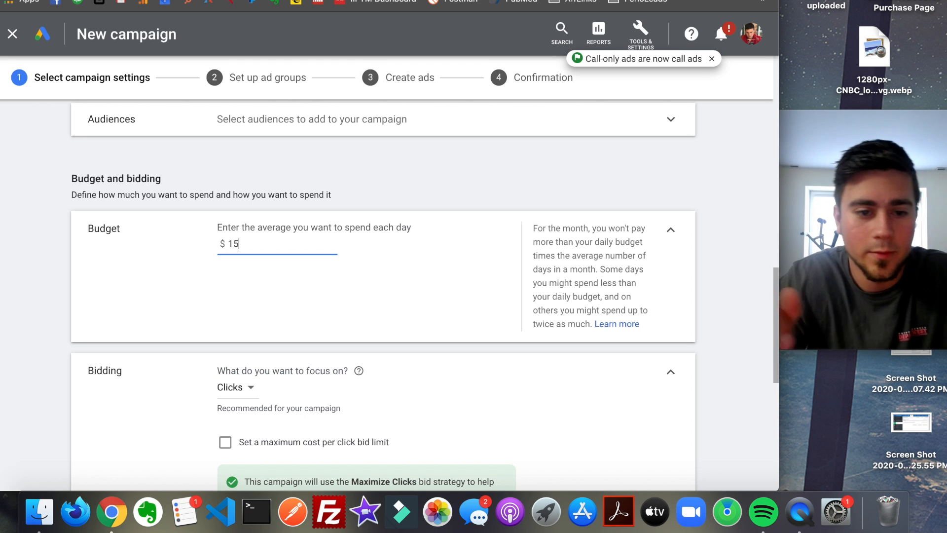
- Keep the bidding focus on Clicks, skip the ad extensions, and save the campaign settings to continue to the ad groups
scroll(439, 224, "down", 3)
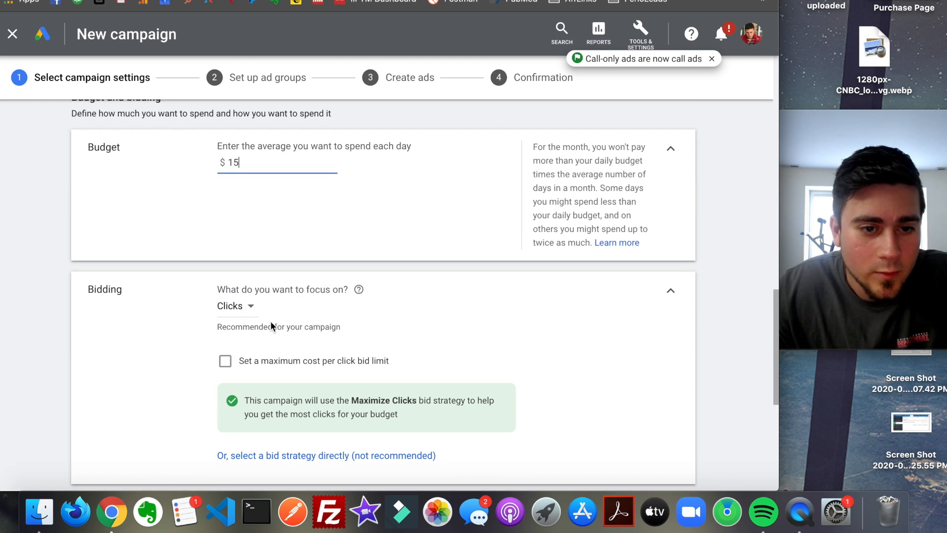
scroll(436, 326, "down", 3)
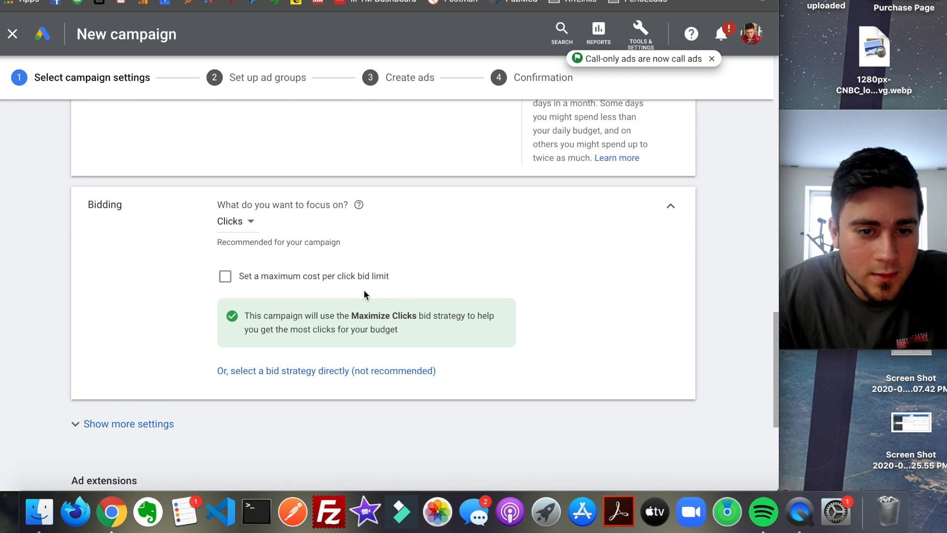
scroll(364, 295, "down", 8)
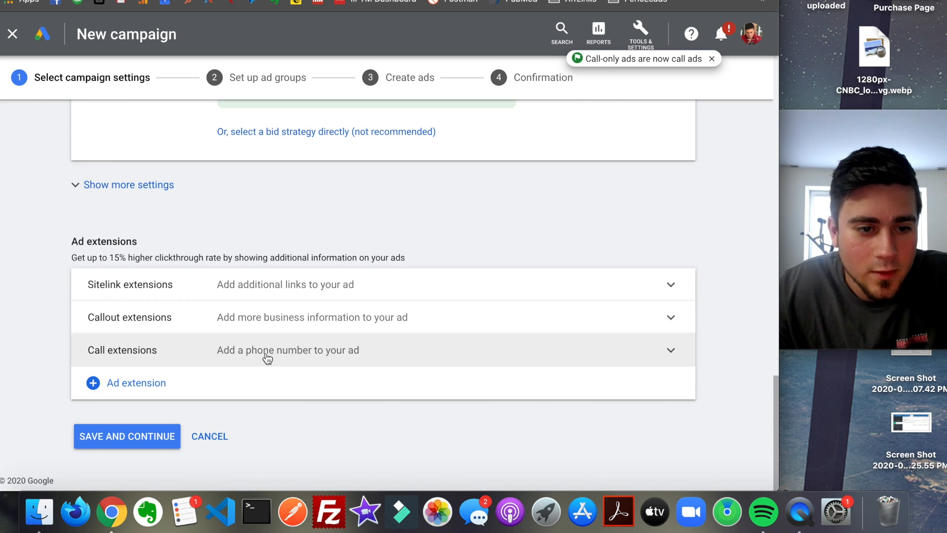
left_click(150, 444)
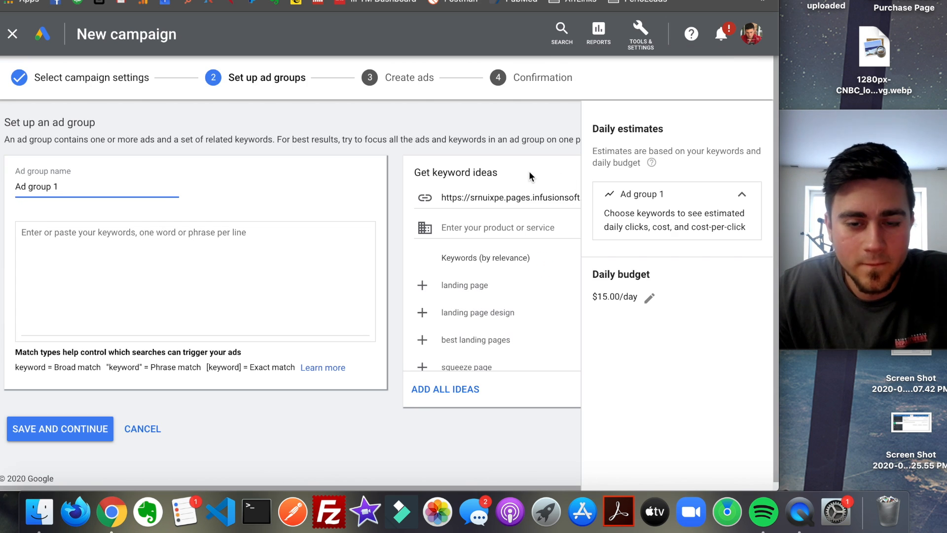
- Rename the ad group as YT Test
triple_click(158, 186)
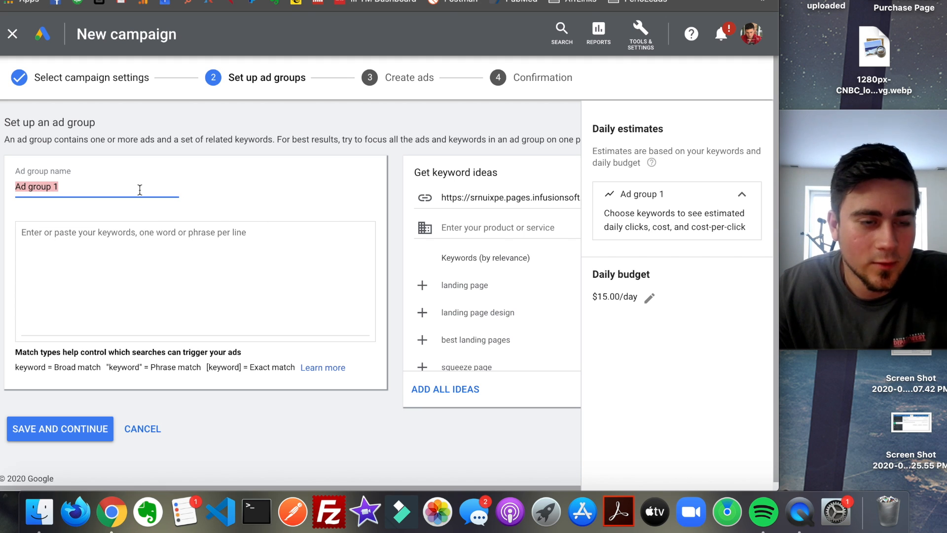
left_click(474, 227)
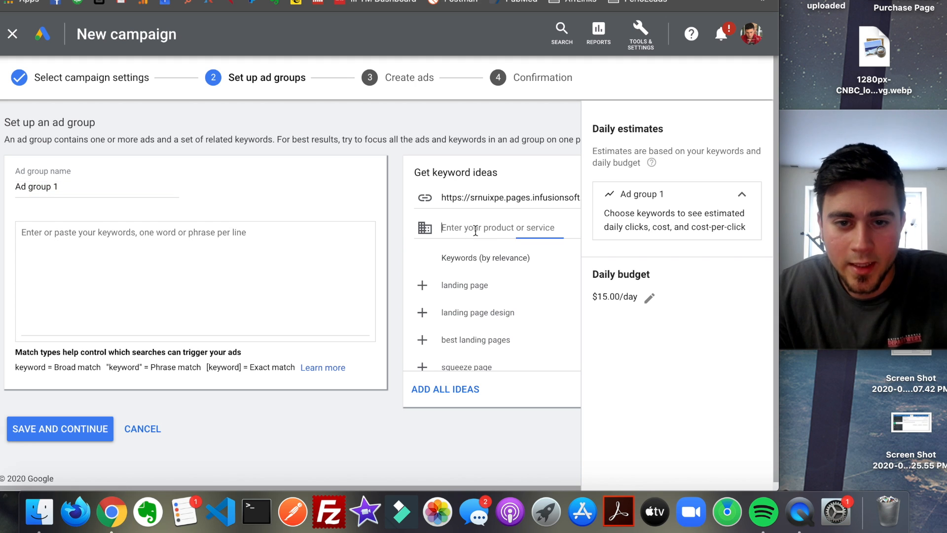
left_click(147, 184)
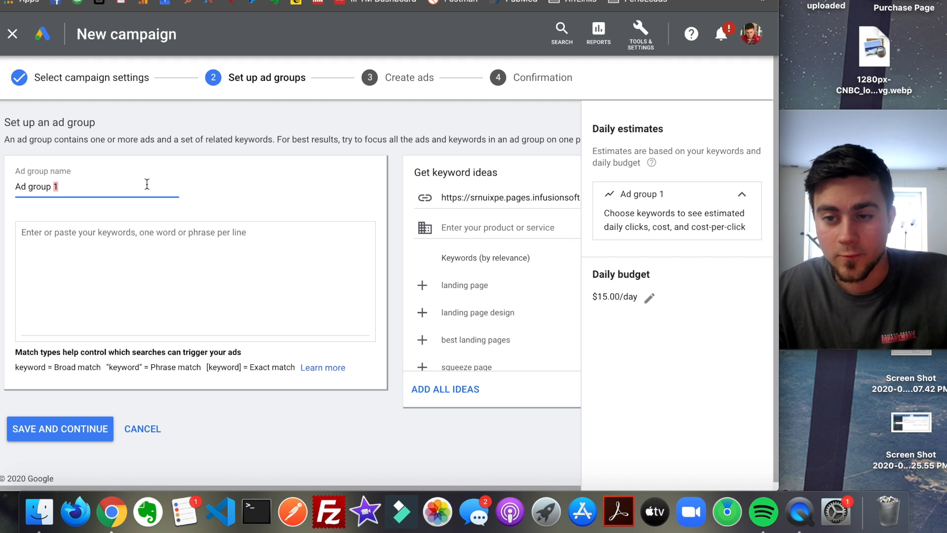
triple_click(147, 184)
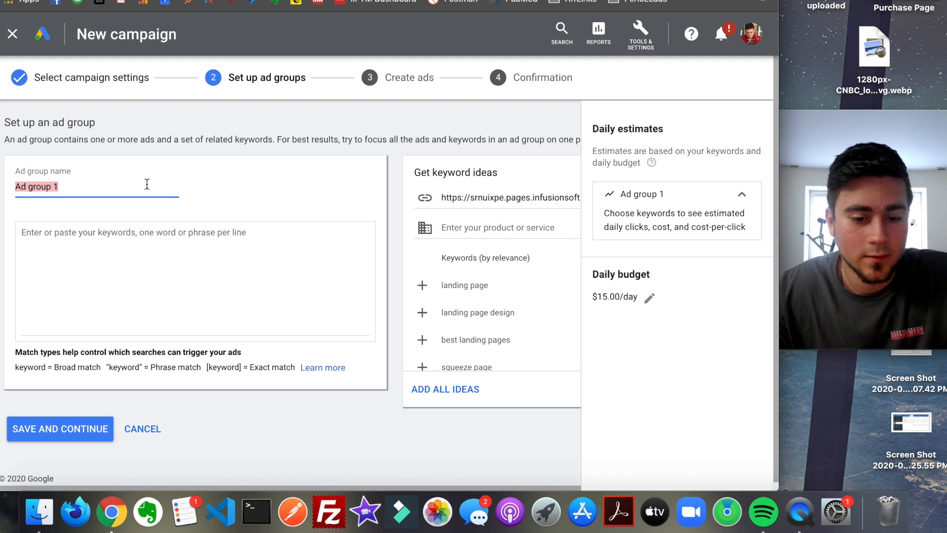
type("YT Test")
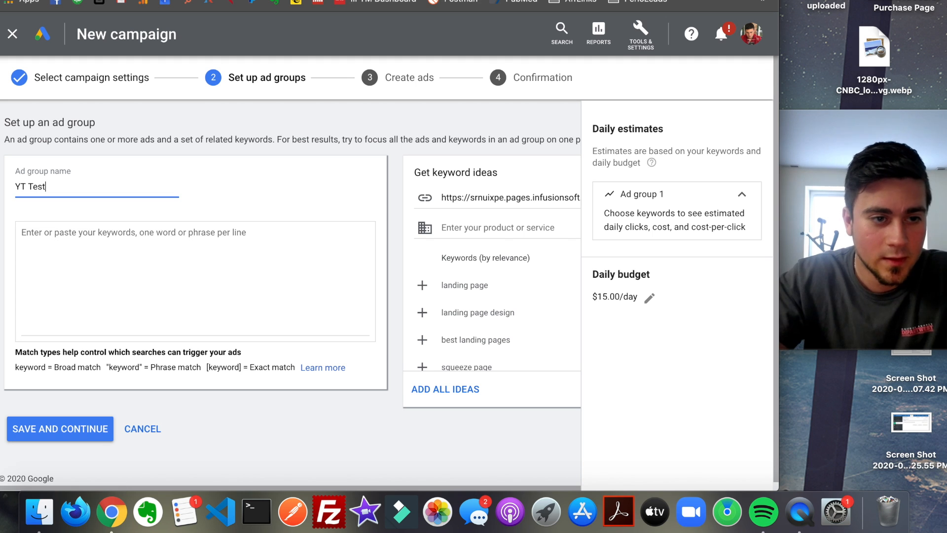
key("Tab")
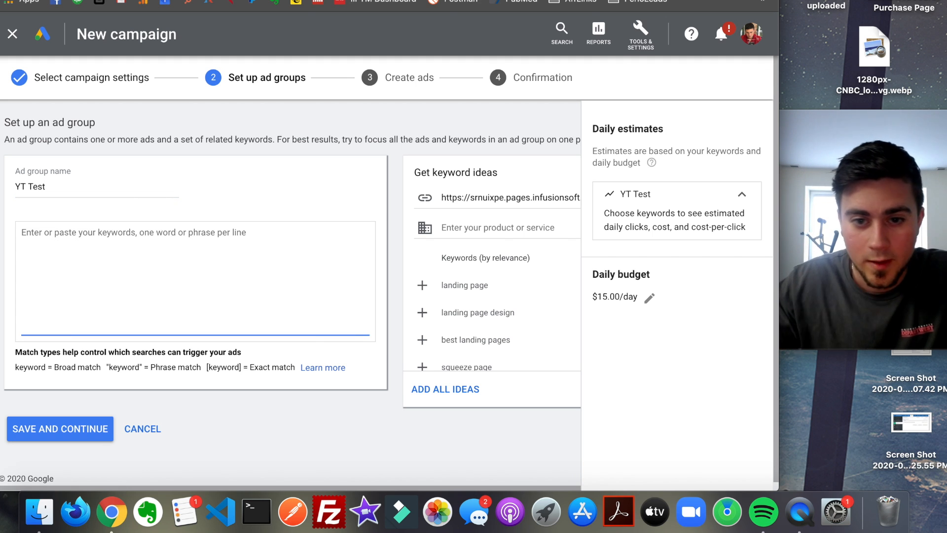
- Get keyword ideas for website design and add web page design to the ad group's keywords
left_click(517, 221)
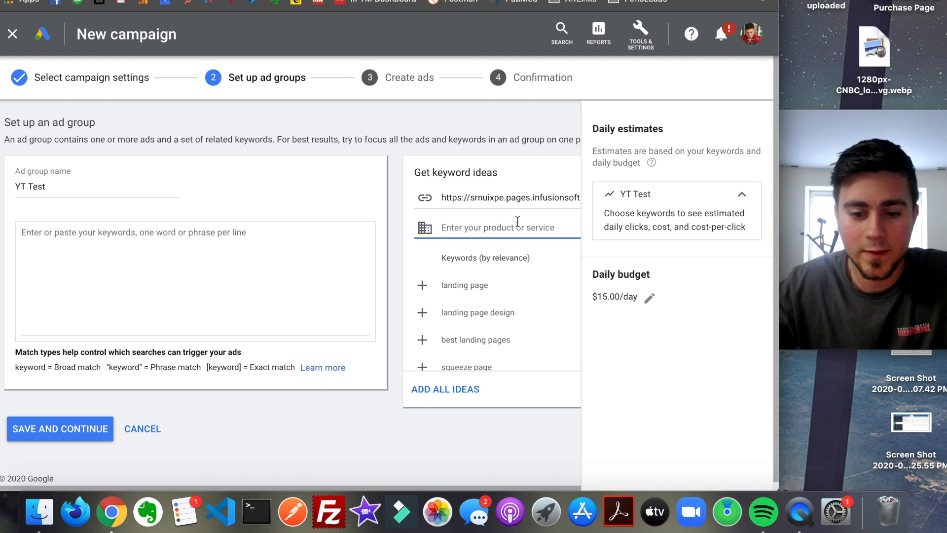
type("website design")
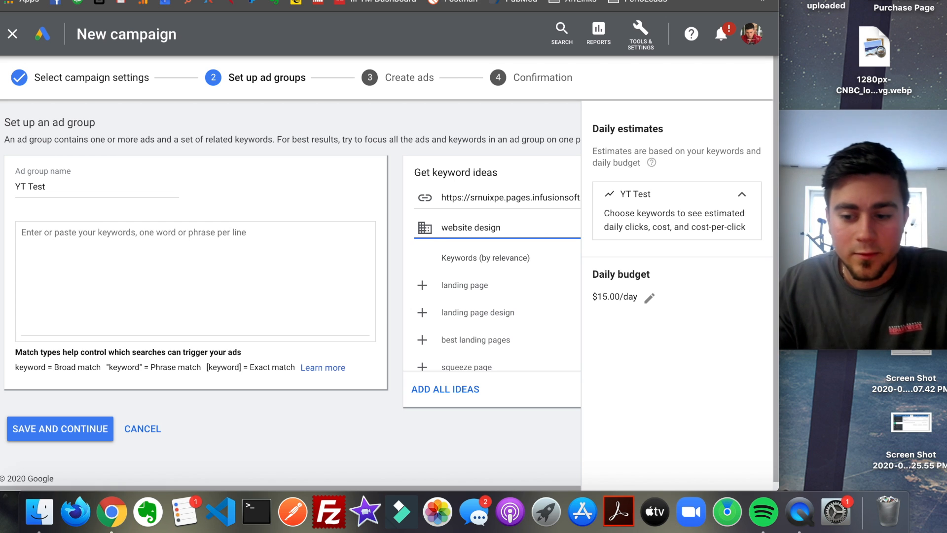
key("Return")
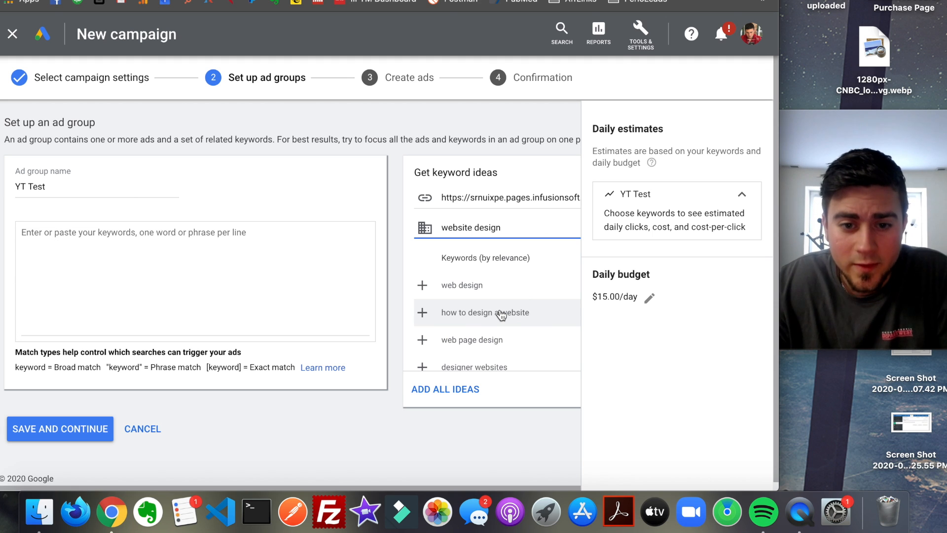
left_click(567, 290)
left_click(423, 322)
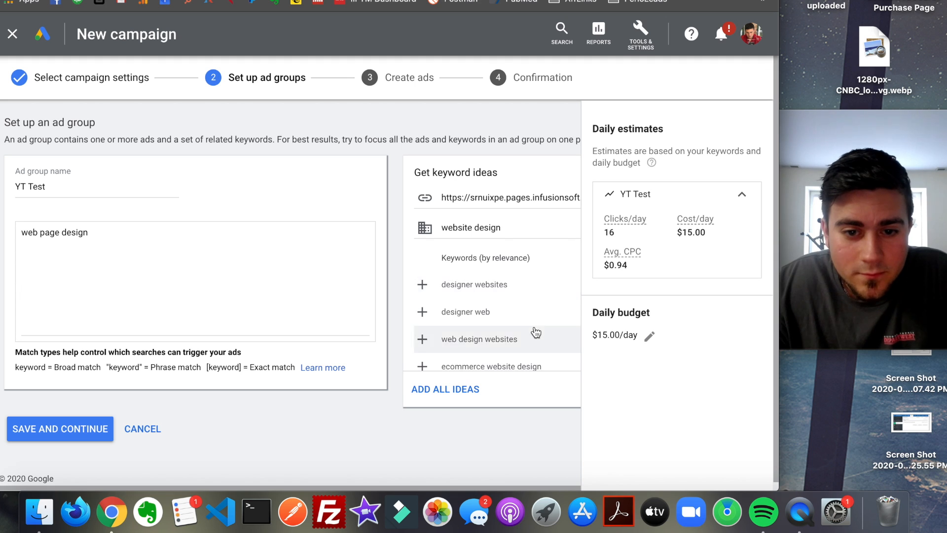
- Get keyword ideas for website design business and add website design, small business web design, business web design and corporate website design
left_click(519, 230)
type("business")
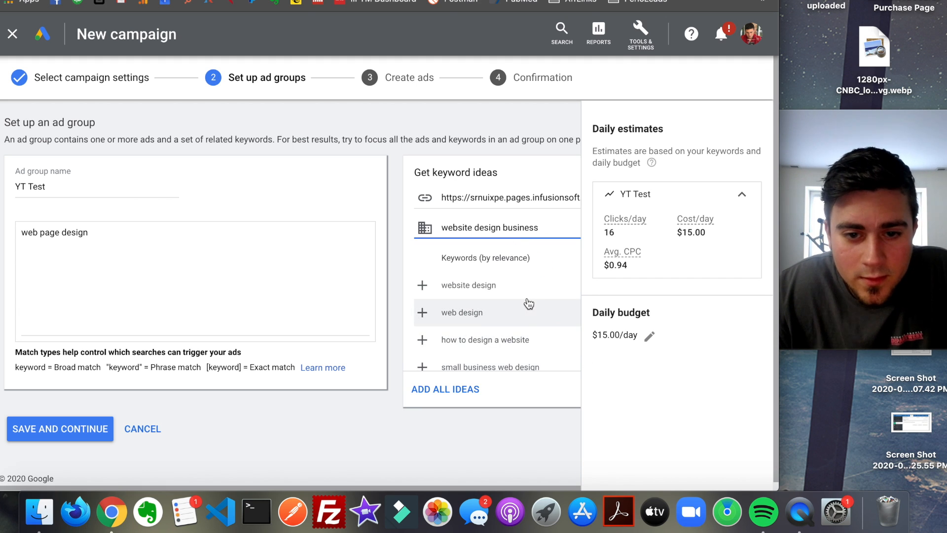
left_click(523, 295)
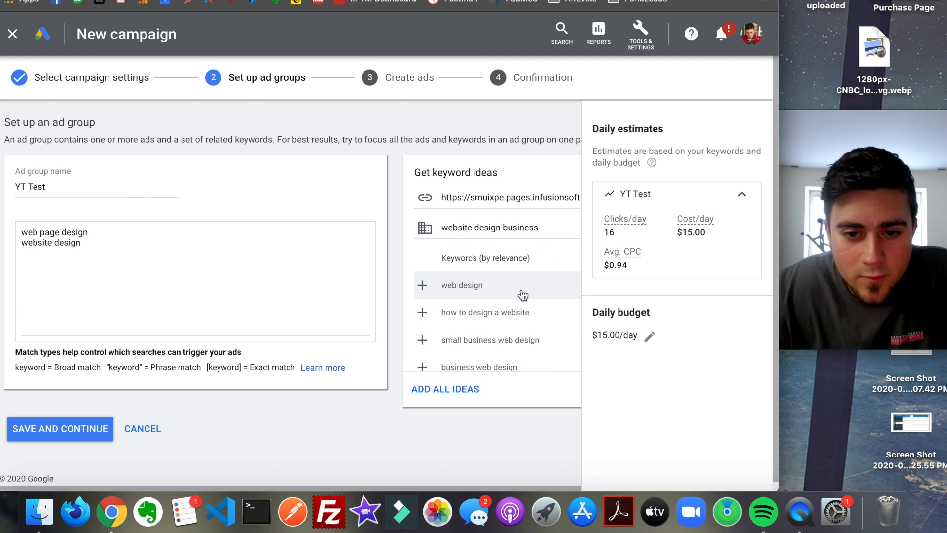
left_click(544, 345)
left_click(542, 341)
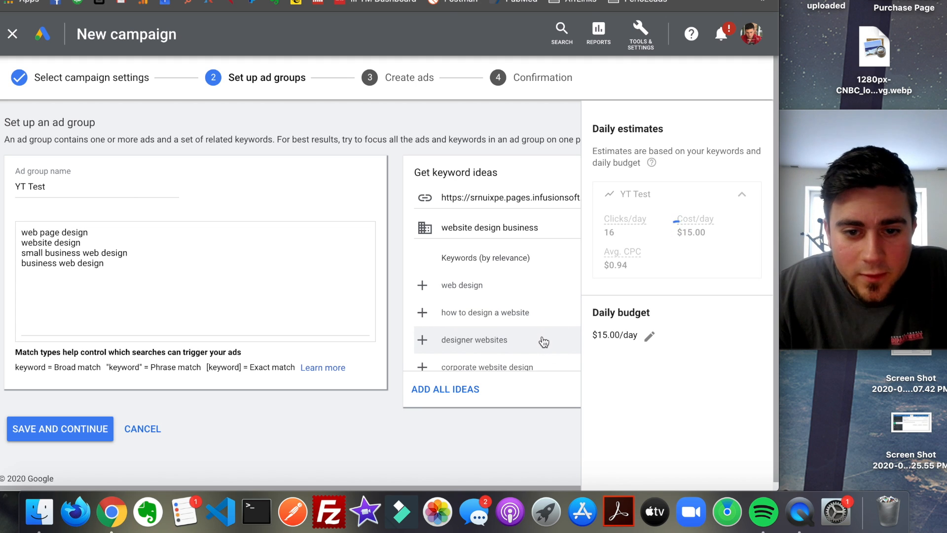
left_click(546, 349)
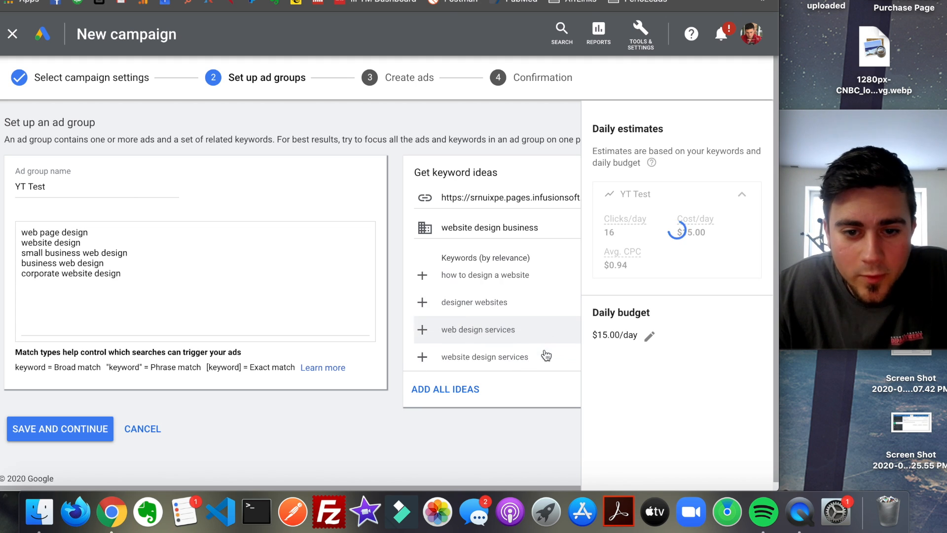
- Add the suggested keywords web design services, website design services, web page design, website development company and web development company to the ad group
left_click(540, 339)
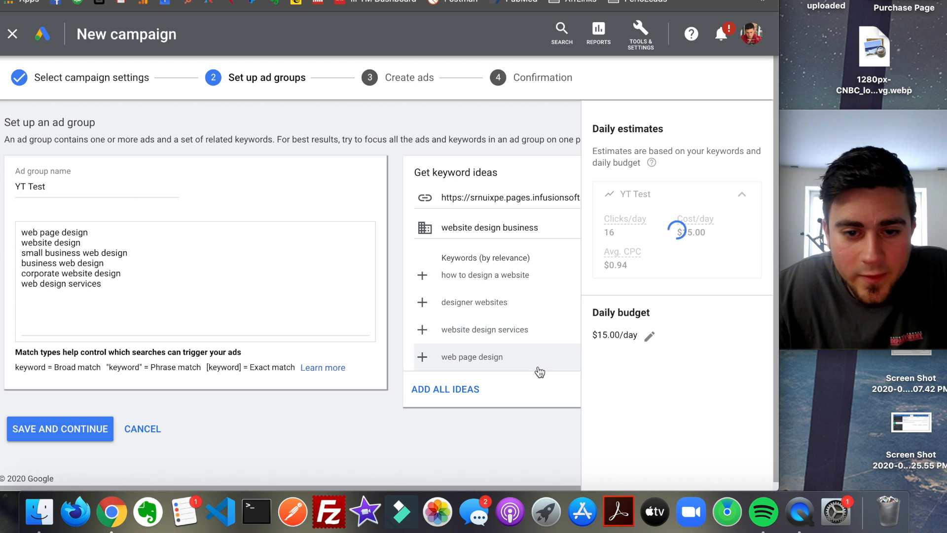
left_click(534, 340)
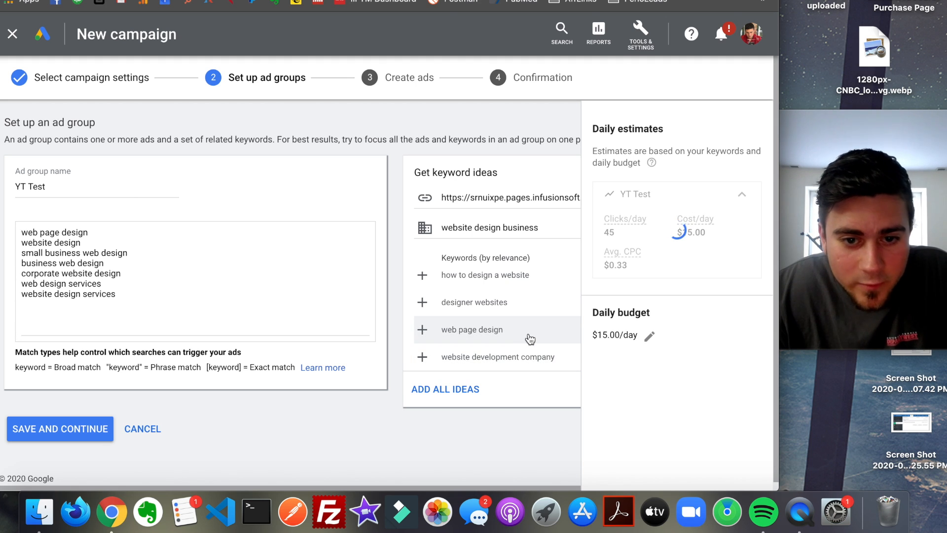
left_click(530, 339)
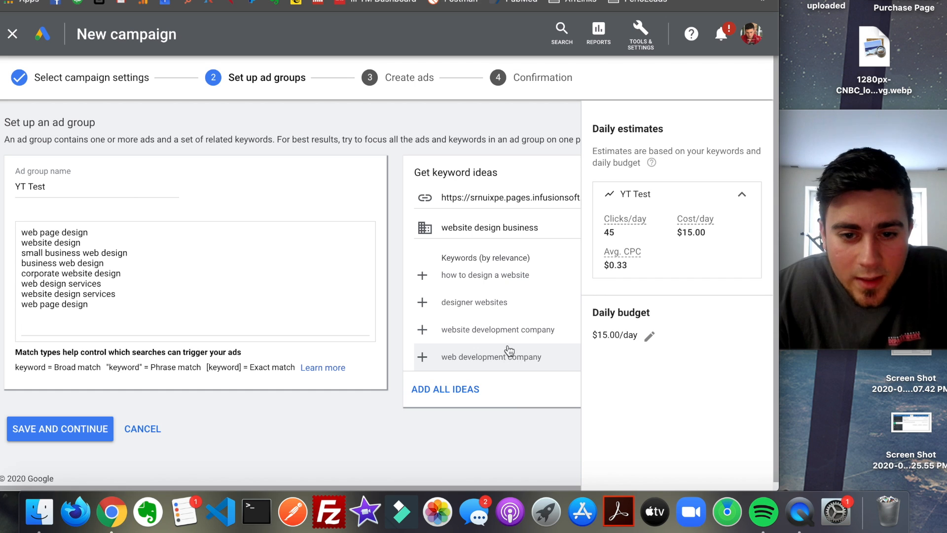
left_click(500, 336)
left_click(484, 336)
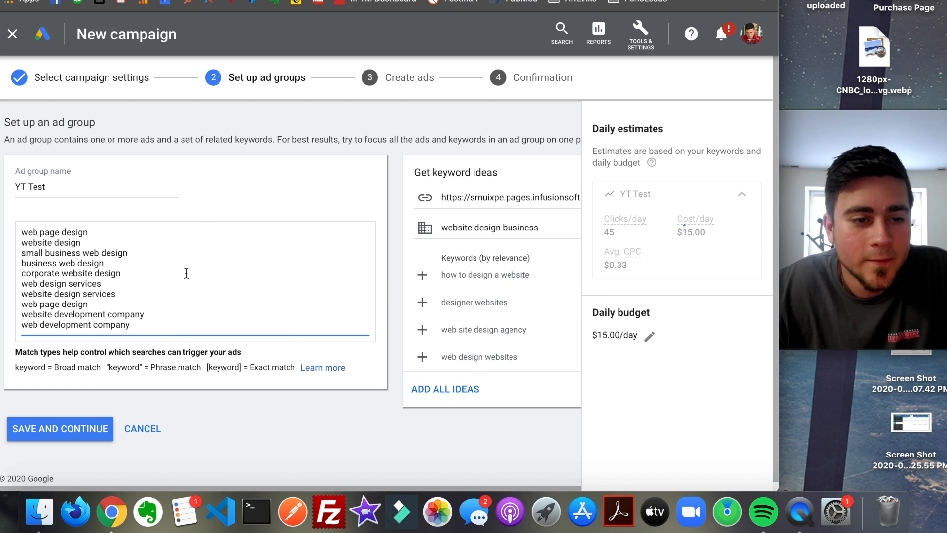
- Save the ad group and set the new text ad's three headlines to Test, This is a youtube test and Youtube Test
scroll(518, 299, "up", 1)
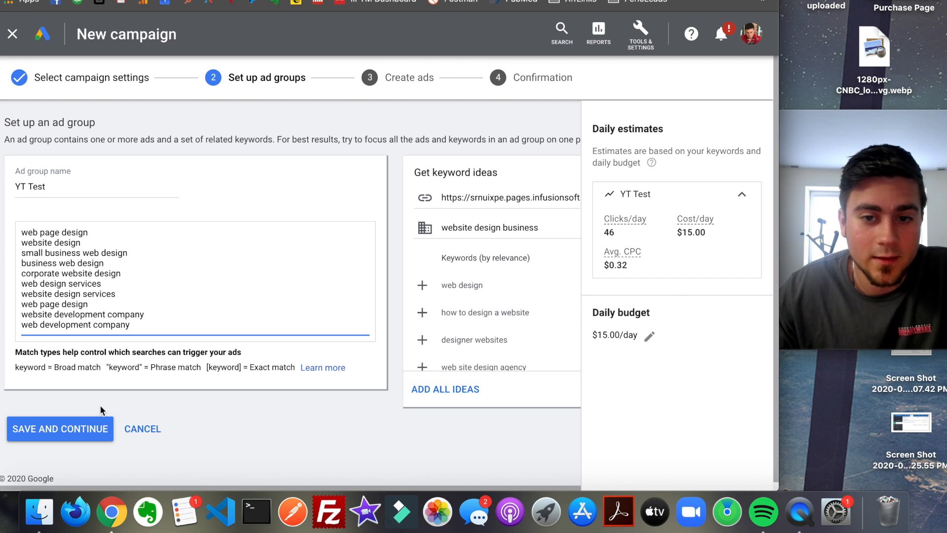
left_click(97, 430)
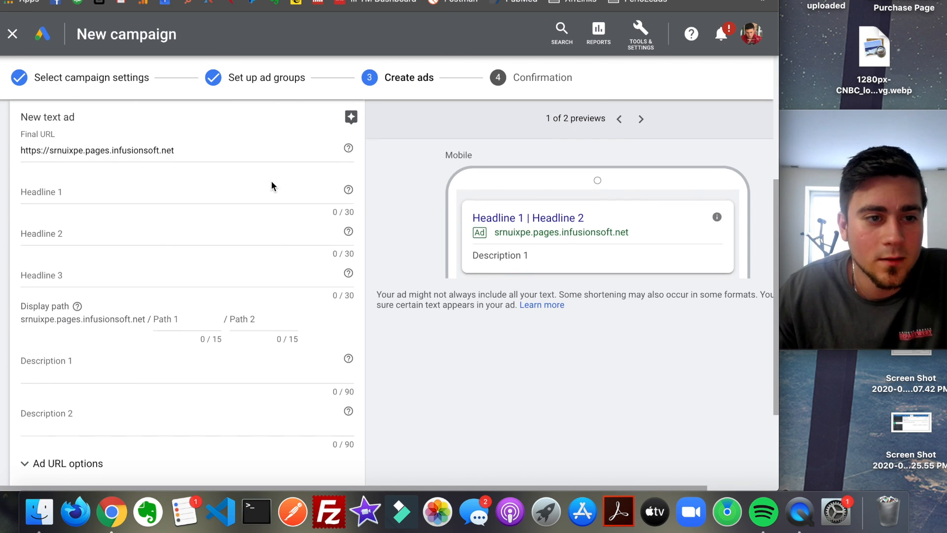
left_click(159, 258)
type("Test")
key("Tab")
type("Th")
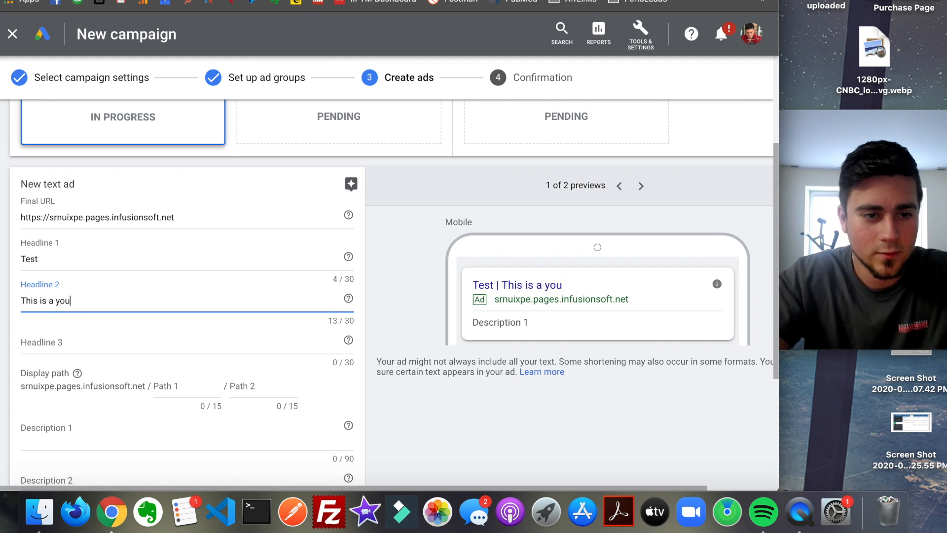
type("is is a youtube test")
key("Tab")
type("T")
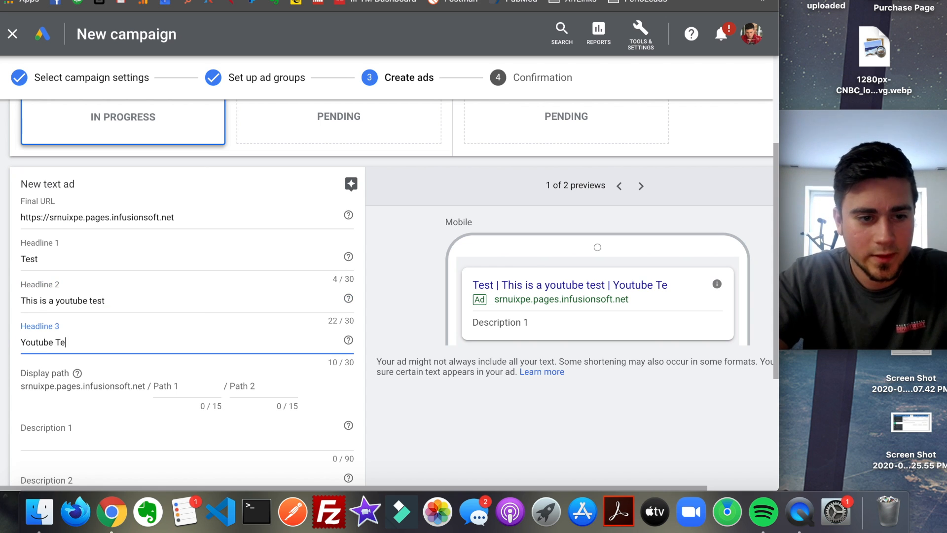
key("Tab")
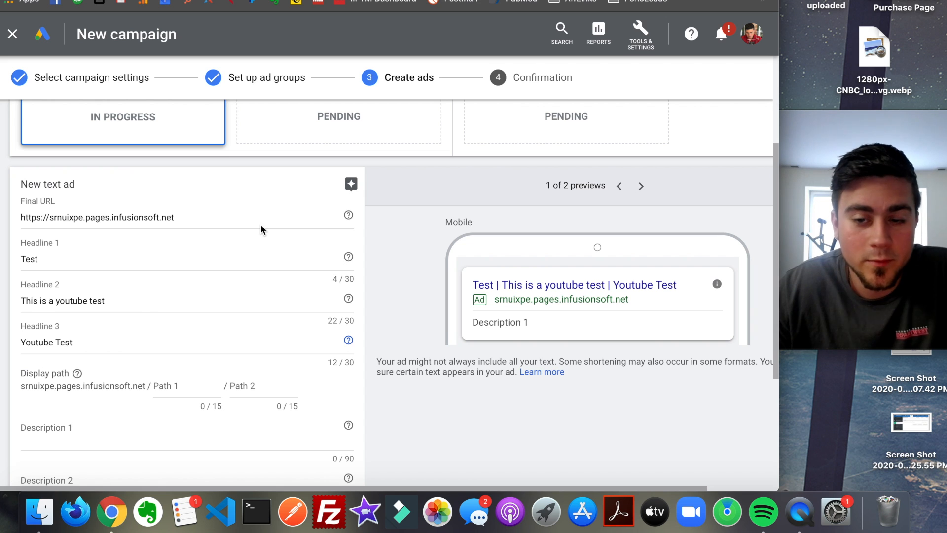
- Set the ad's first description to This is a description and save the ad to continue to the confirmation stage
scroll(226, 229, "down", 3)
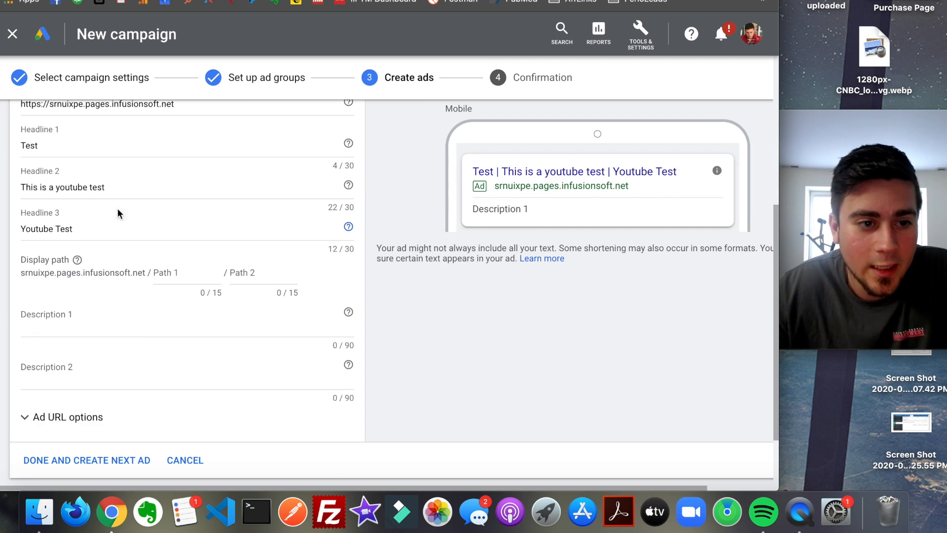
scroll(260, 222, "down", 1)
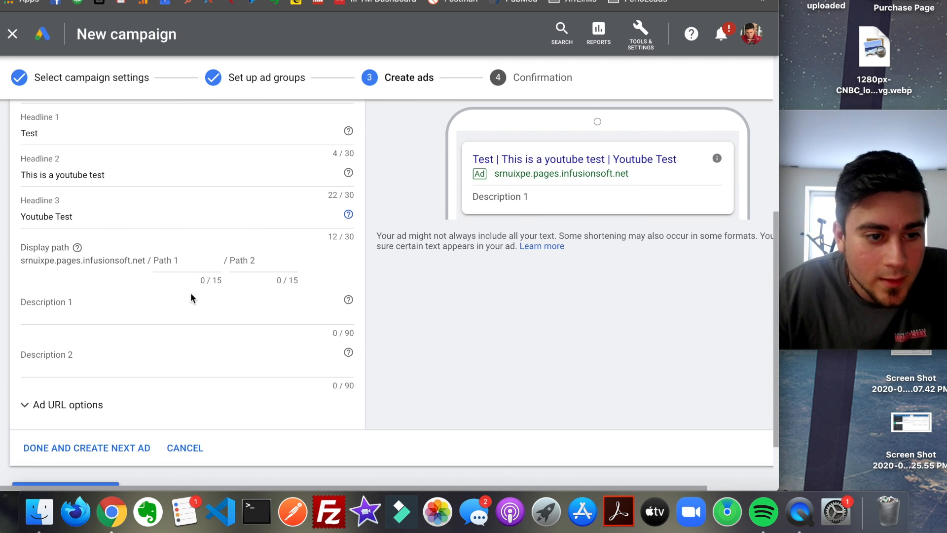
left_click(175, 311)
type("This is a description")
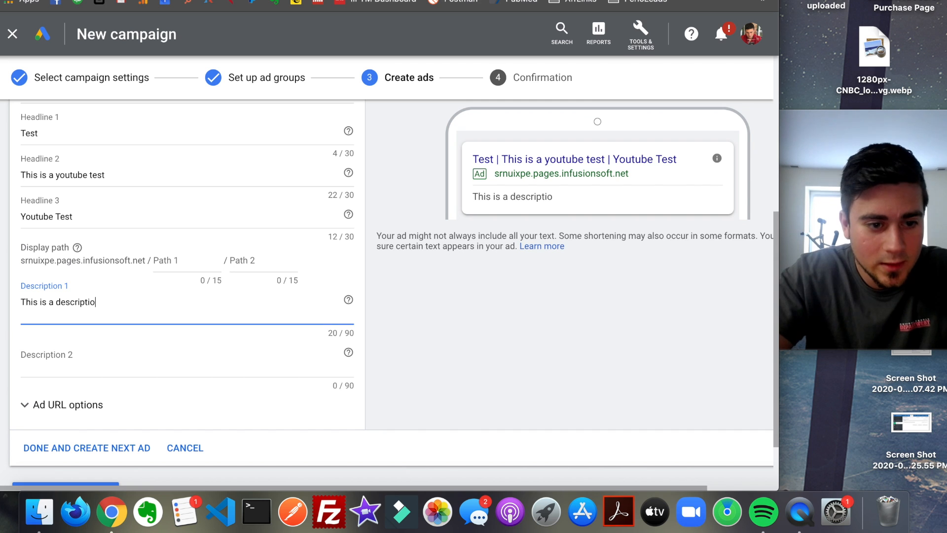
key("Tab")
scroll(241, 351, "down", 3)
left_click(76, 422)
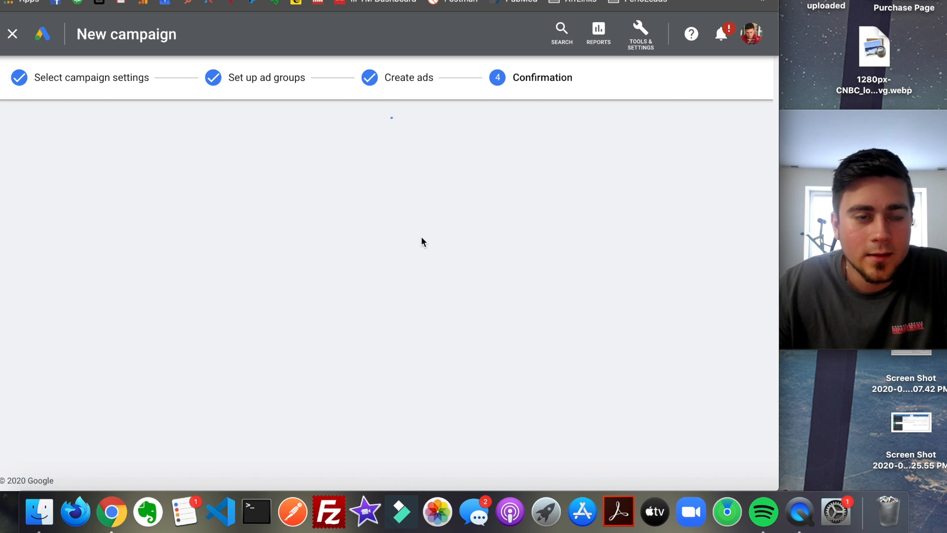
- Leave the campaign setup, open the Website traffic-Search-2 campaign and pause it
left_click(13, 34)
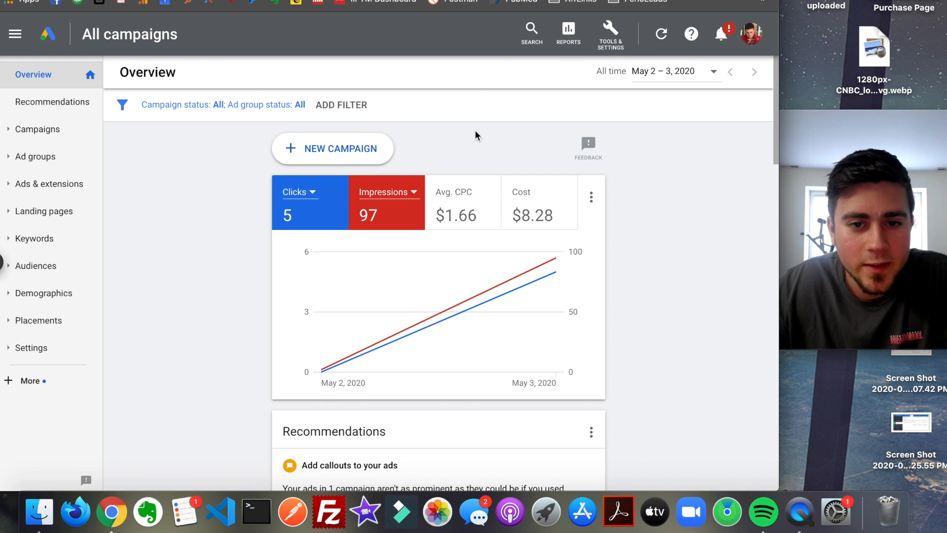
left_click(15, 34)
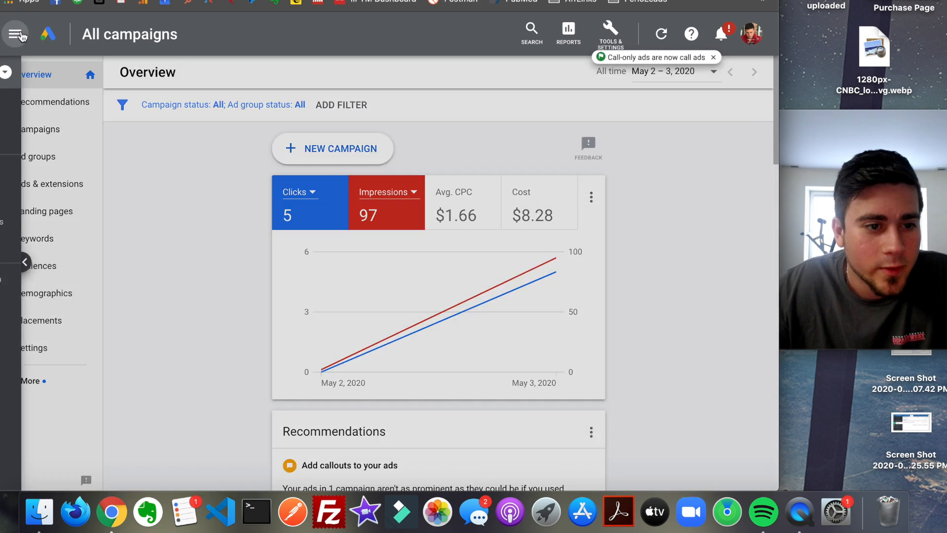
left_click(111, 255)
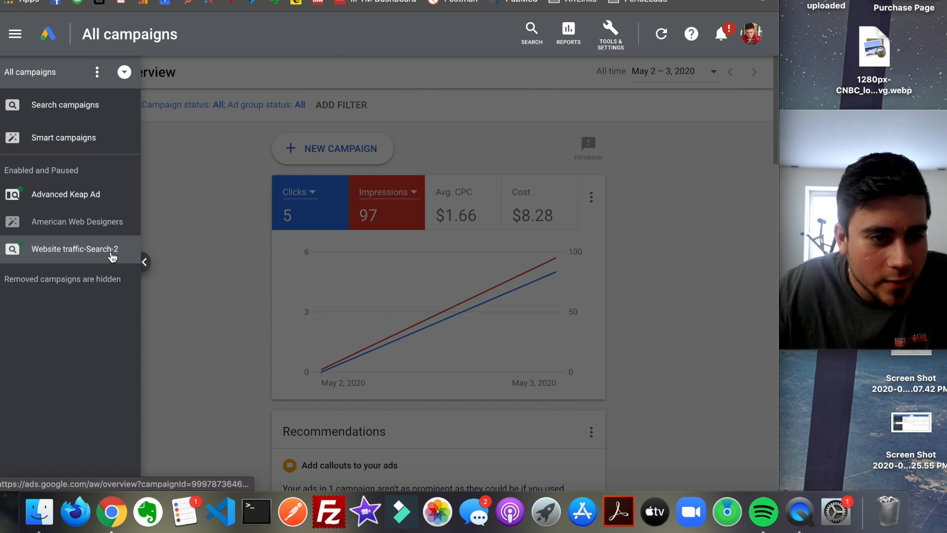
left_click(446, 181)
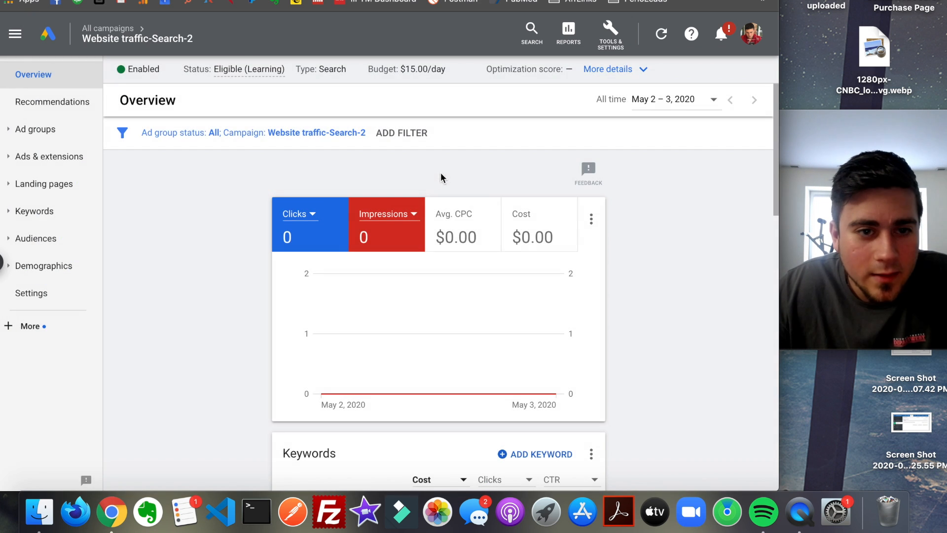
left_click(148, 70)
left_click(156, 99)
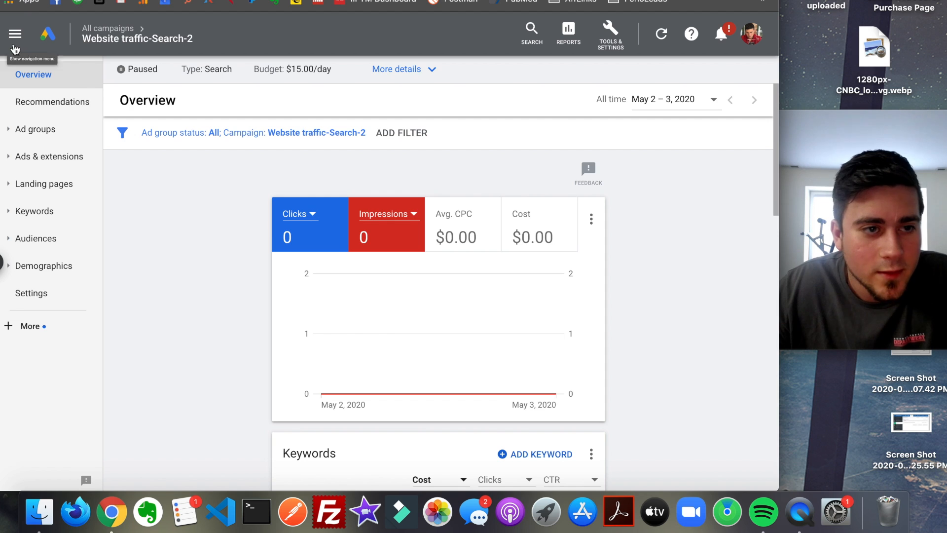
- Open the Advanced Keap Ad campaign and review its clicks, costs, keyword performance and bid strategy status
left_click(15, 35)
left_click(55, 193)
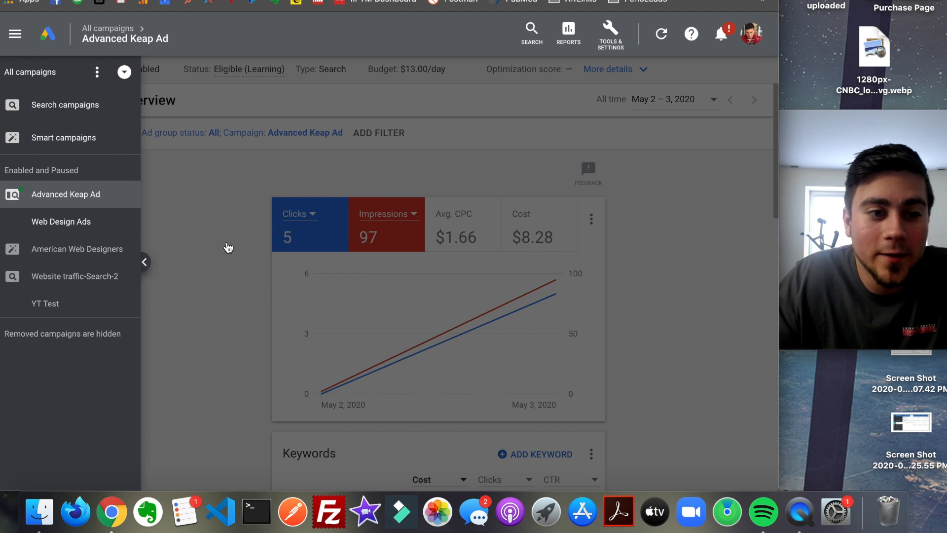
left_click(247, 242)
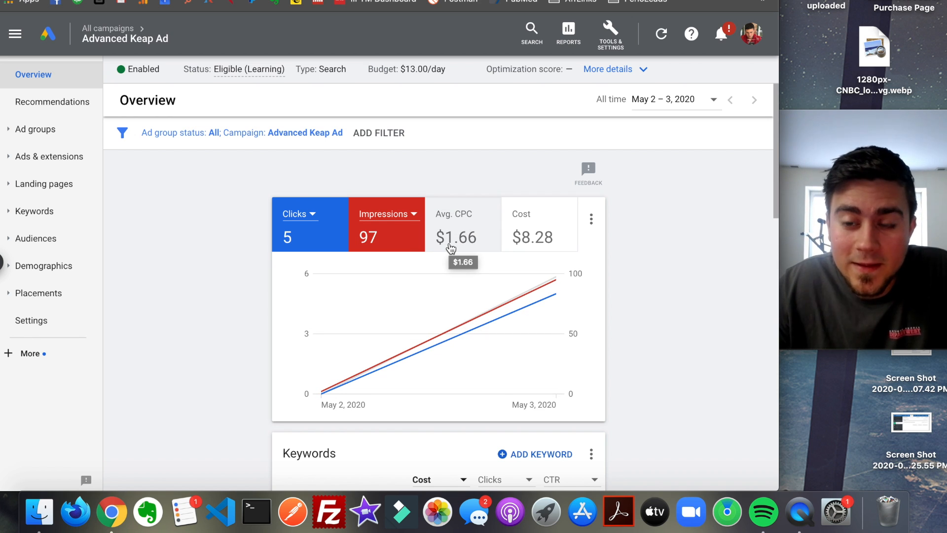
scroll(641, 226, "down", 3)
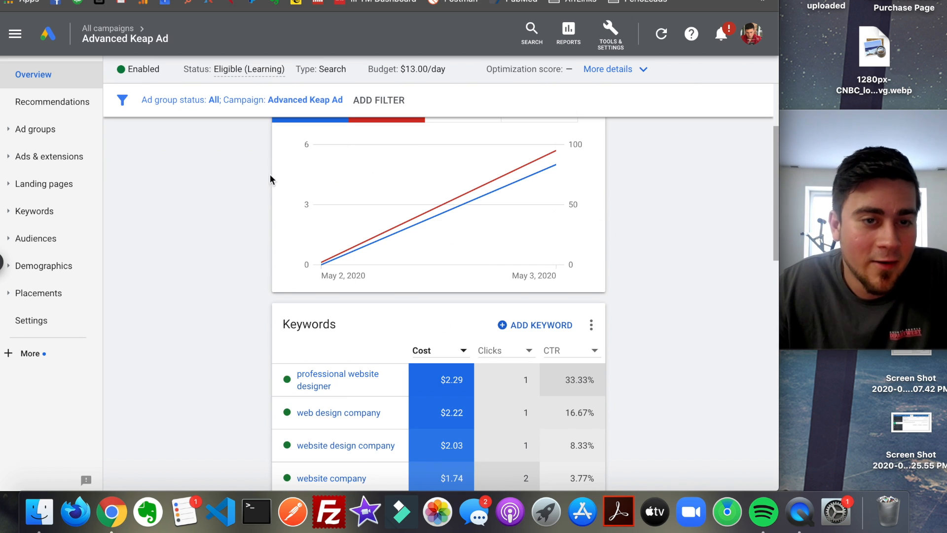
scroll(276, 119, "up", 2)
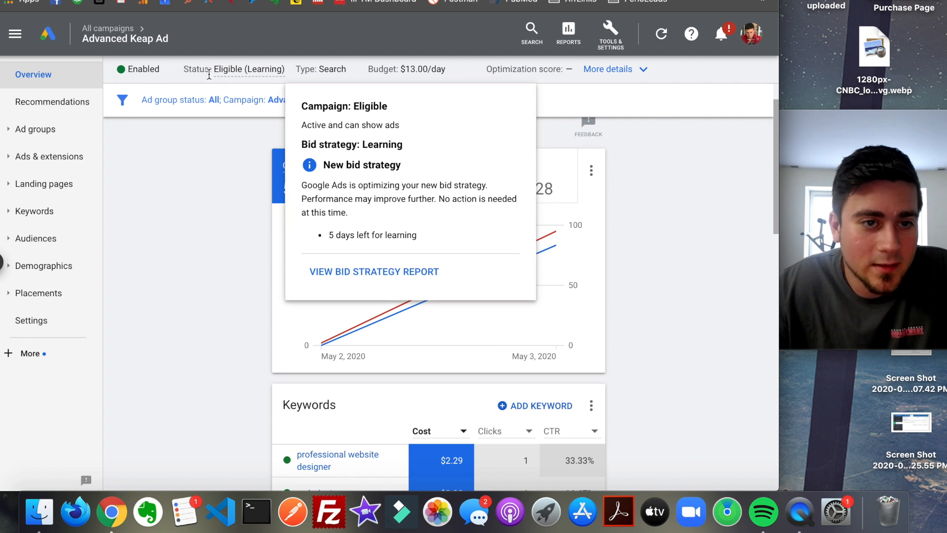
mouse_move(256, 76)
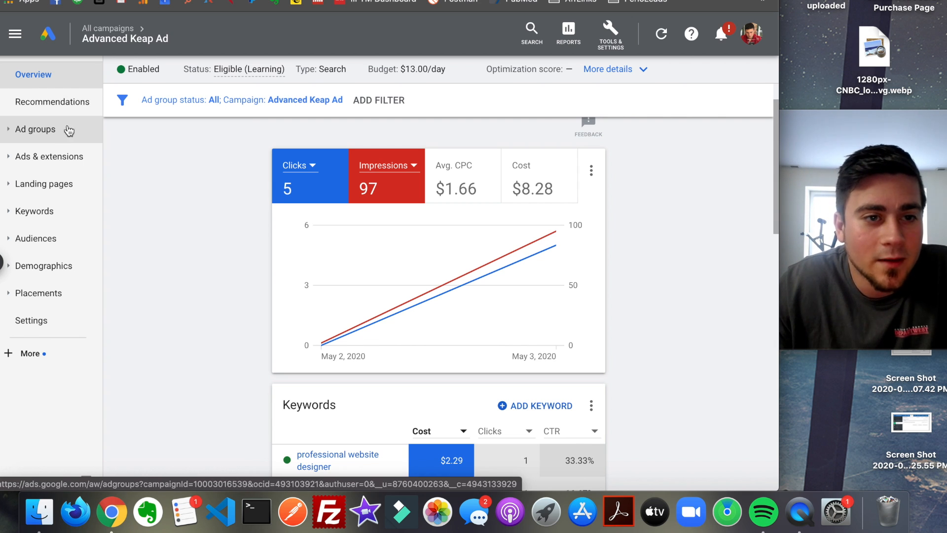
mouse_move(504, 296)
scroll(504, 296, "down", 2)
scroll(529, 234, "up", 3)
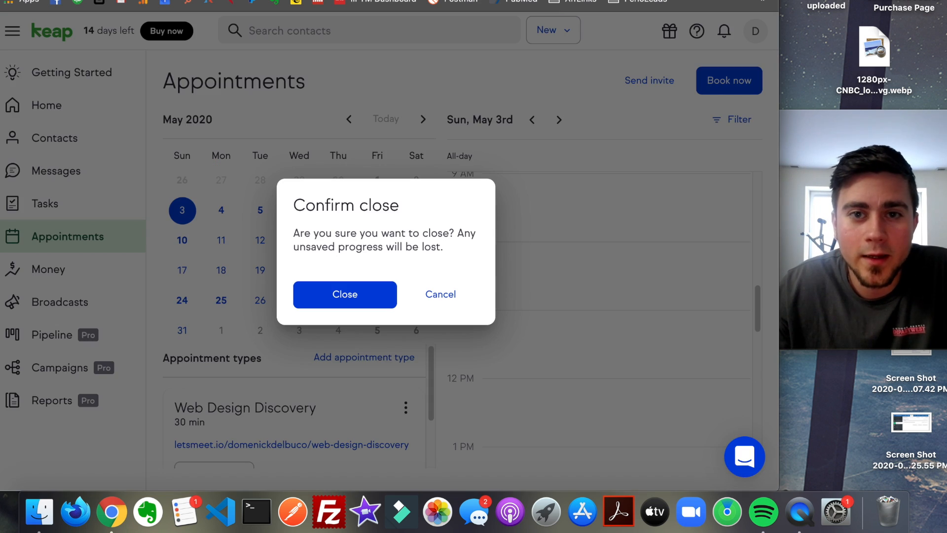
- Switch to Keap, close the appointment form without saving, and open the Web Design Lead Generator campaign in edit mode
left_click(344, 294)
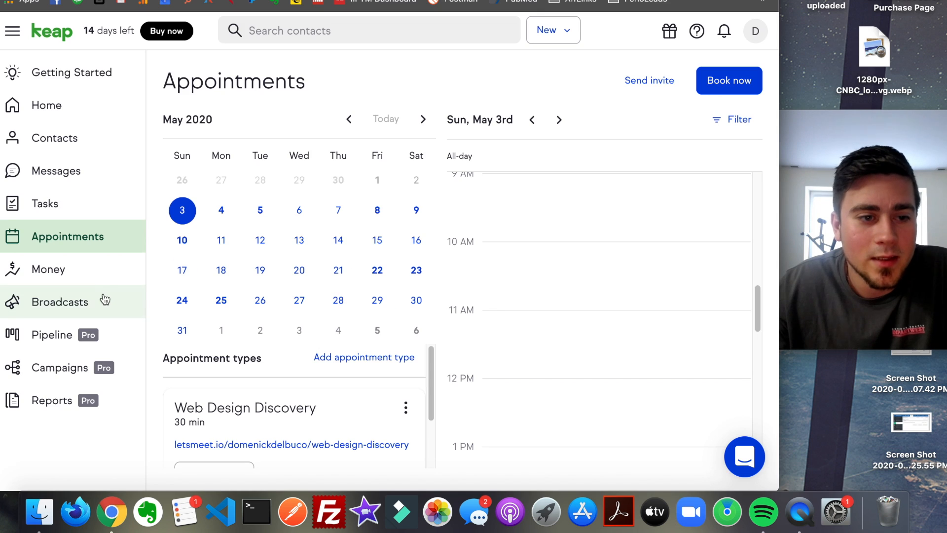
left_click(101, 356)
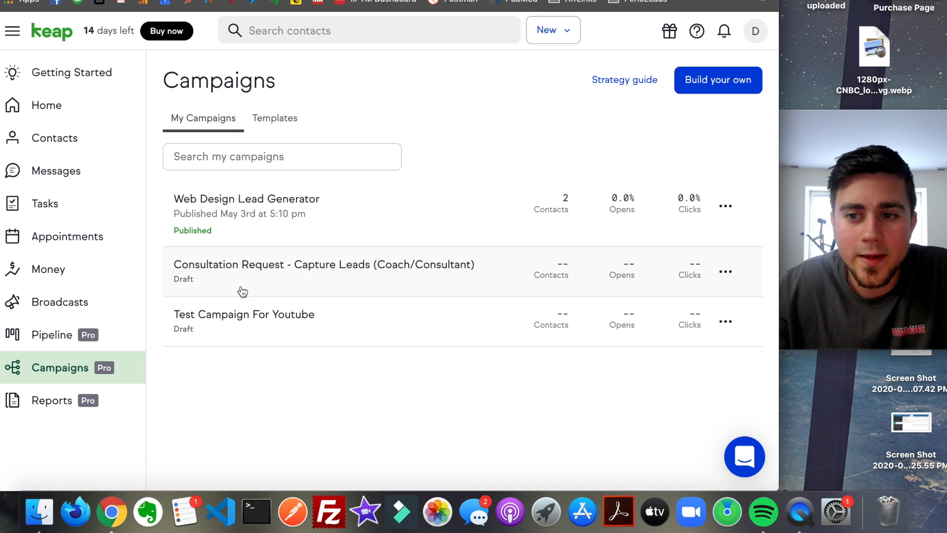
left_click(262, 199)
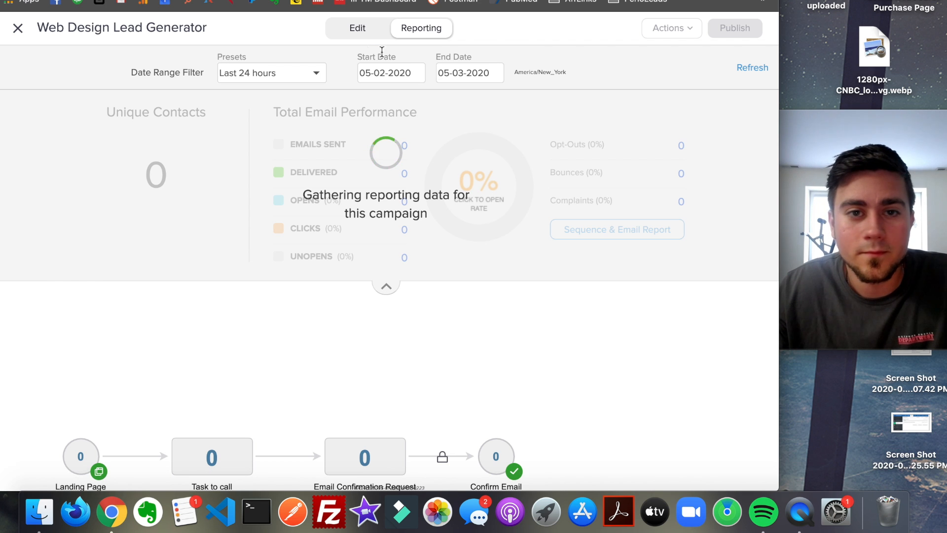
left_click(357, 29)
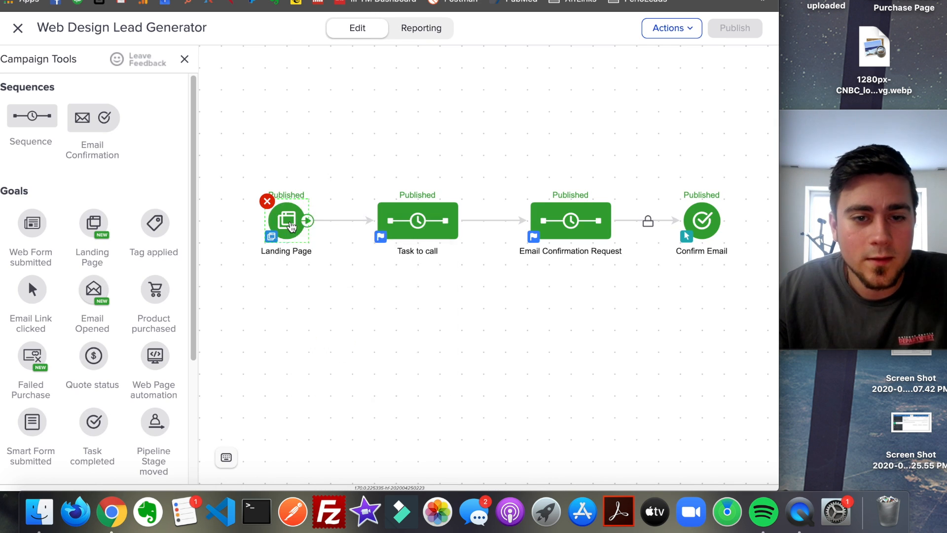
- Open the campaign's landing page in its design view and examine the headline, discovery call form, What You'll Get and About Us sections
double_click(297, 221)
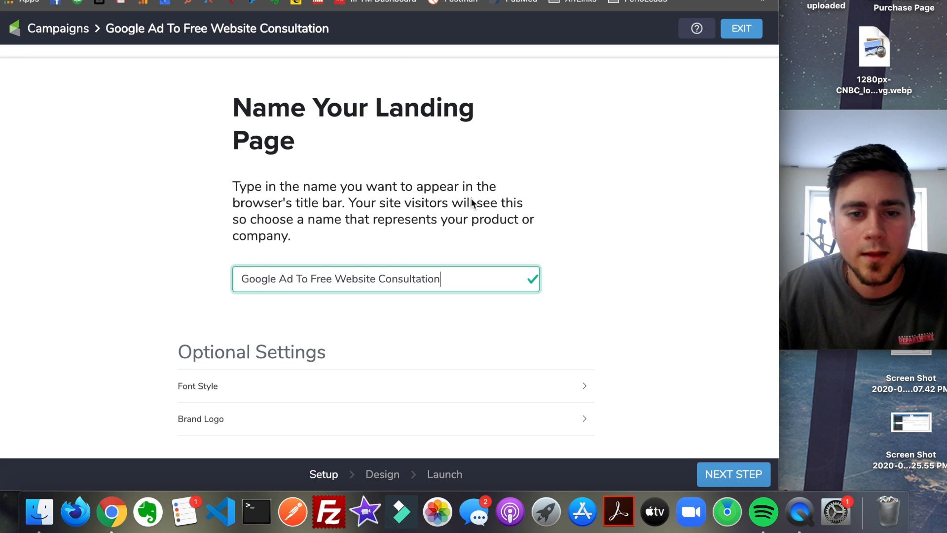
left_click(728, 475)
left_click(729, 471)
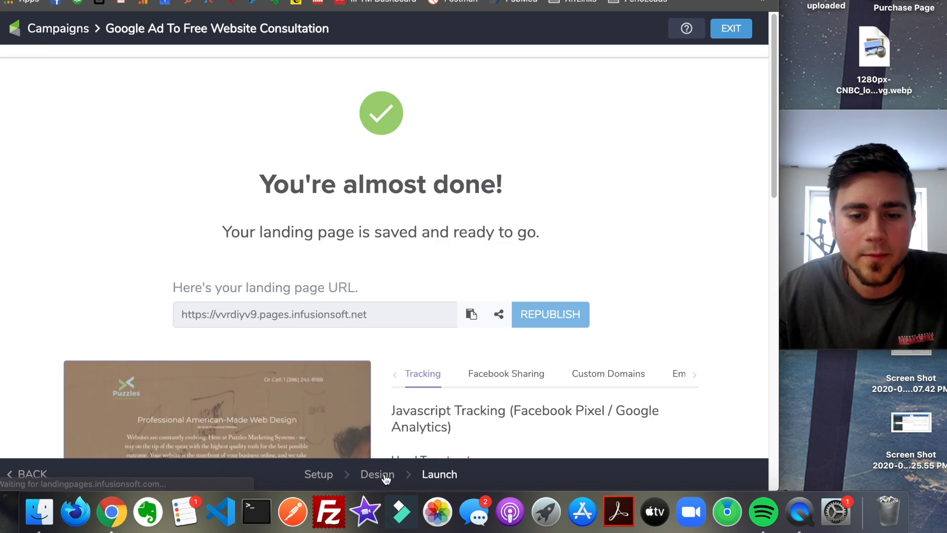
left_click(382, 475)
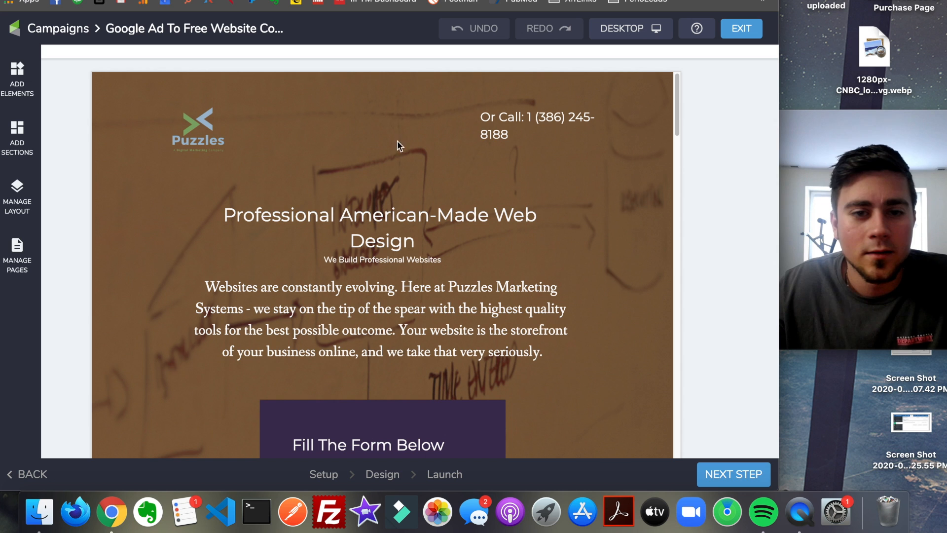
scroll(286, 174, "down", 6)
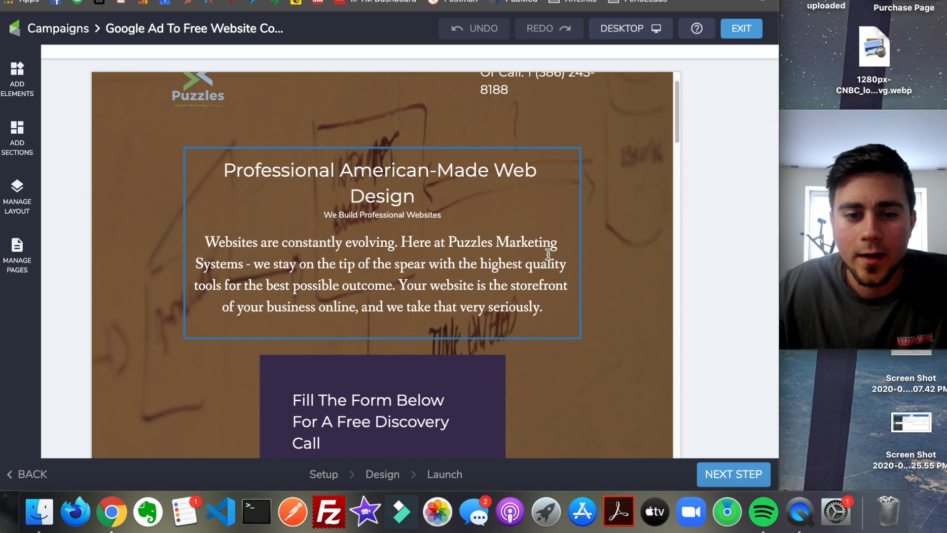
scroll(542, 254, "down", 12)
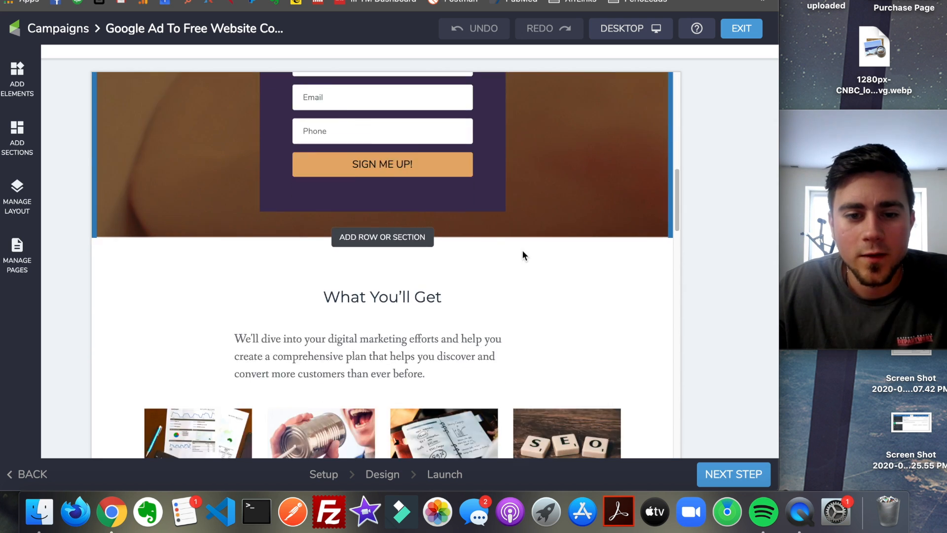
scroll(522, 251, "down", 2)
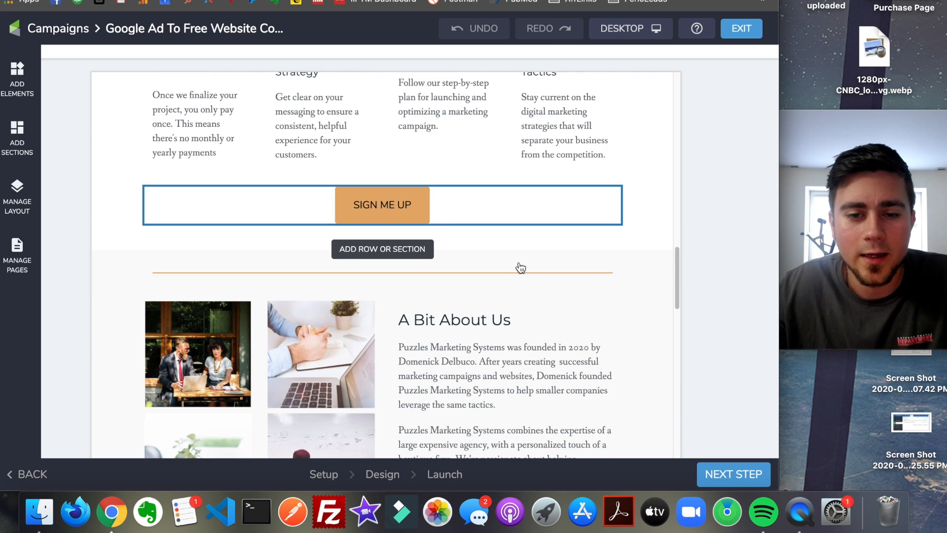
scroll(518, 262, "up", 6)
scroll(506, 249, "up", 10)
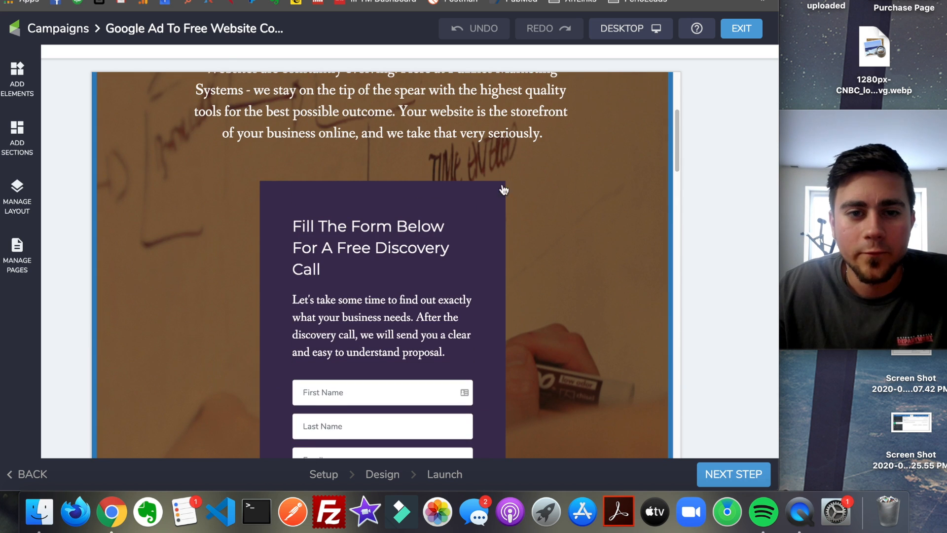
scroll(444, 192, "up", 5)
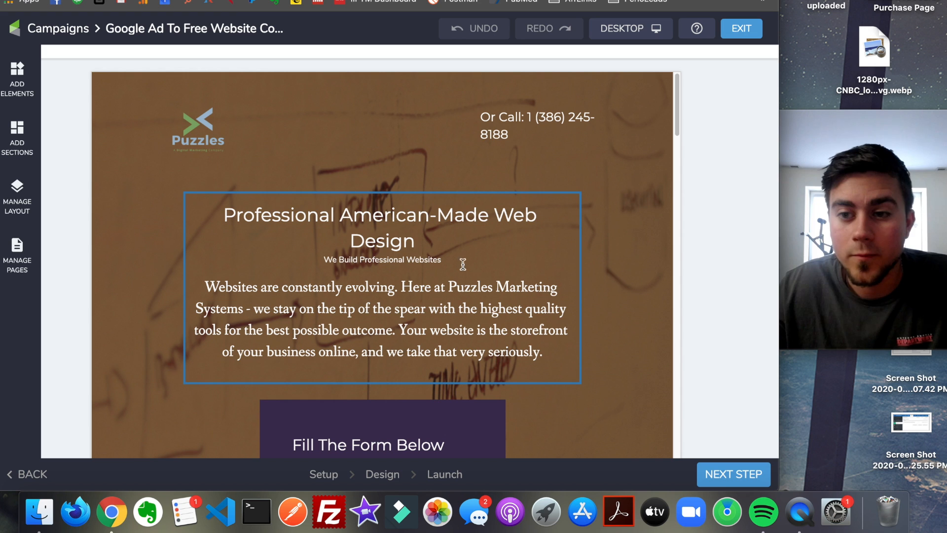